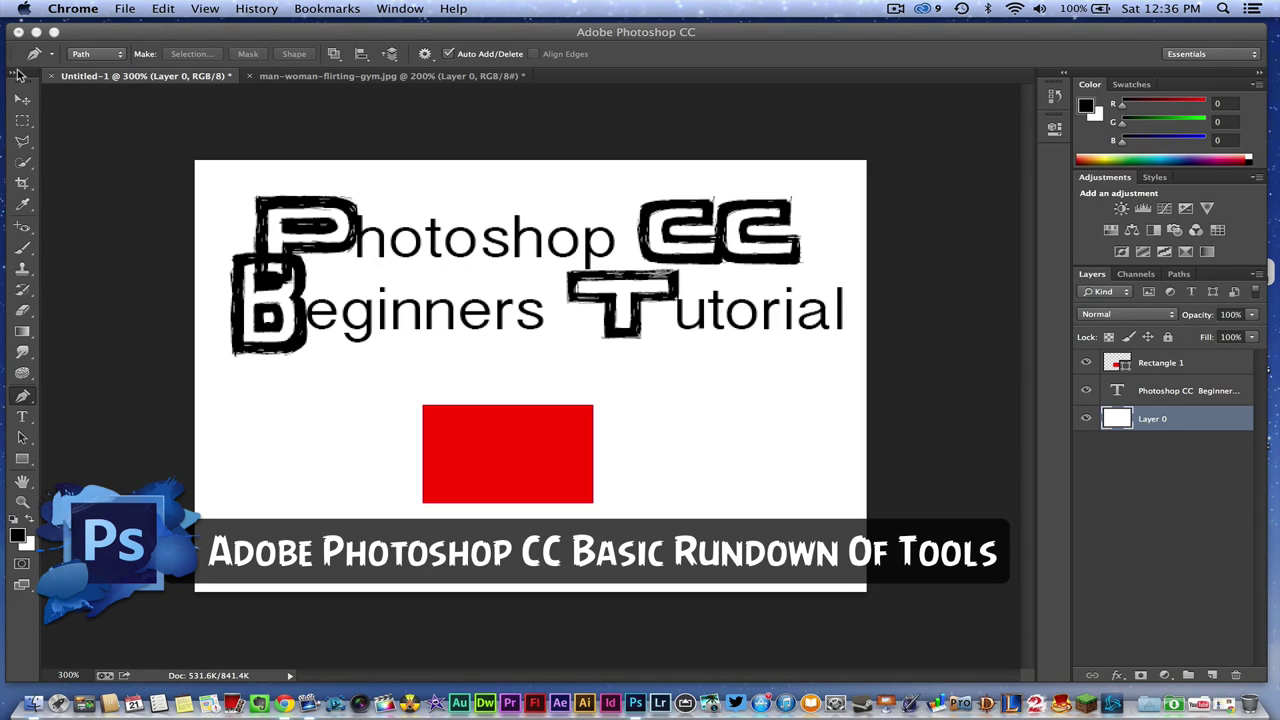
Bring Photoshop forward and pull the Tools panel off the left edge so it floats.
left_click(40, 98)
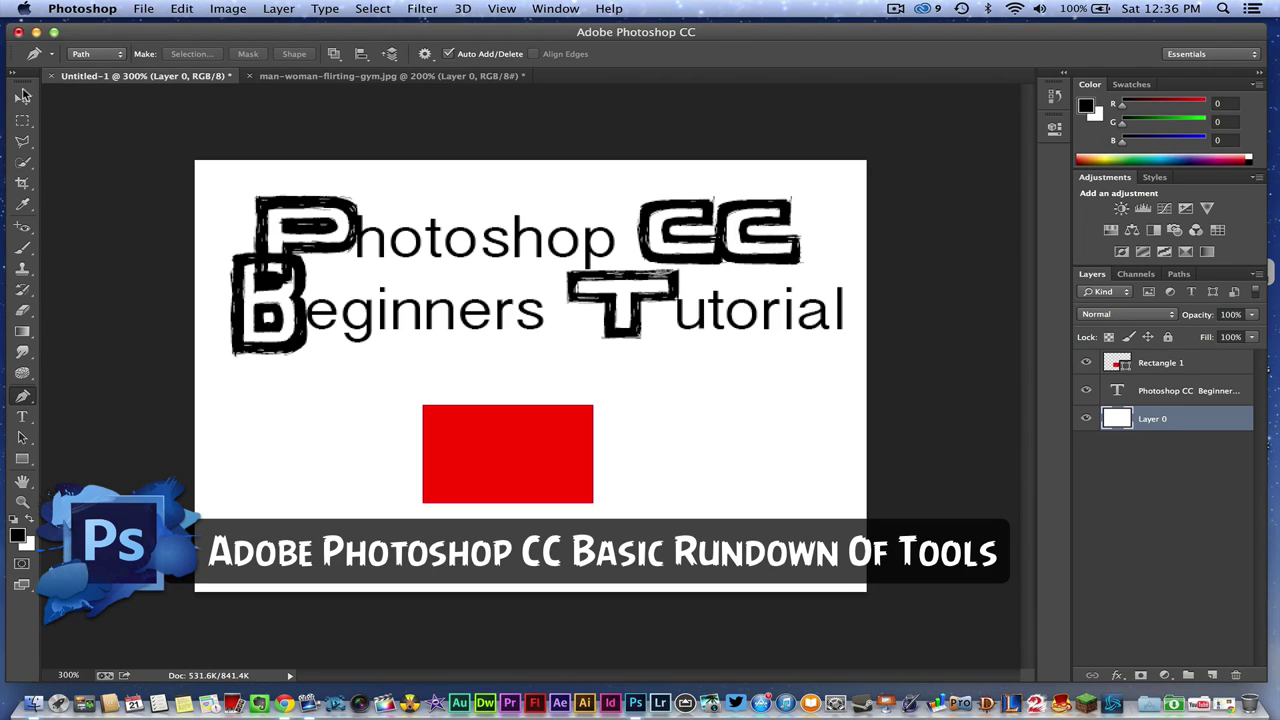
left_click_drag(25, 85, 137, 115)
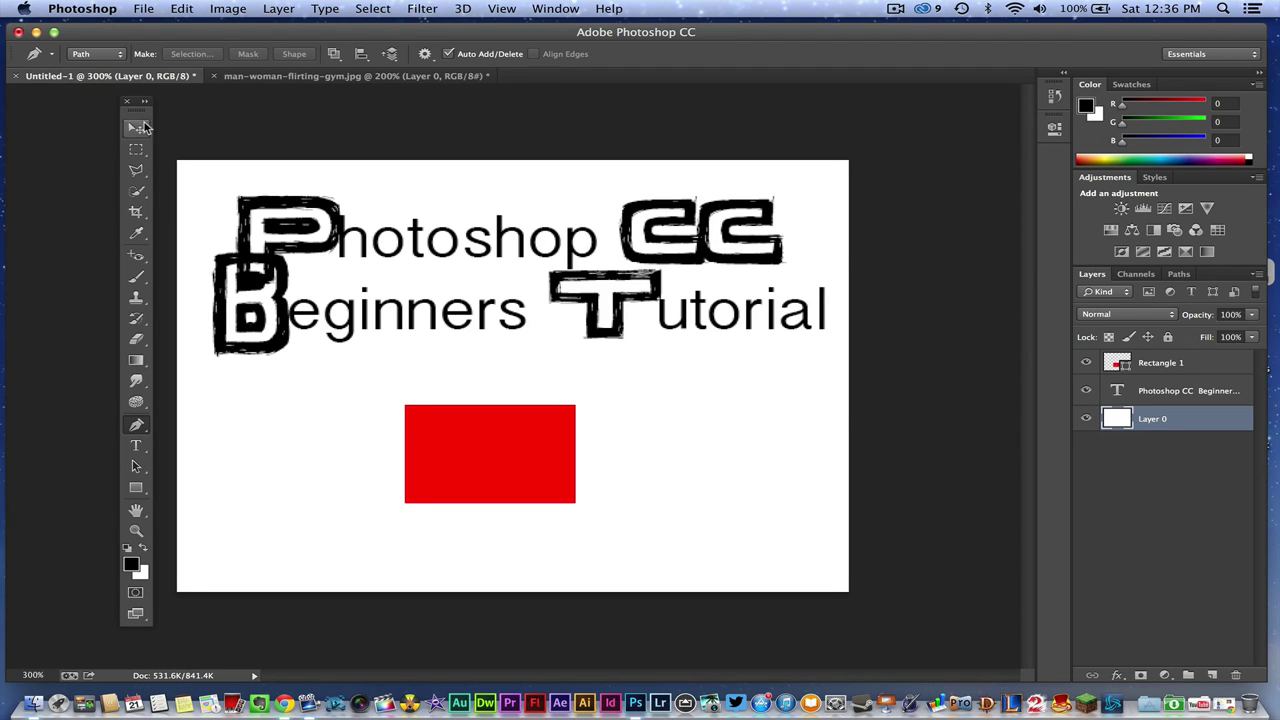
Dock the Tools panel at the left edge, float it again, and select the Move Tool.
left_click_drag(138, 102, 20, 110)
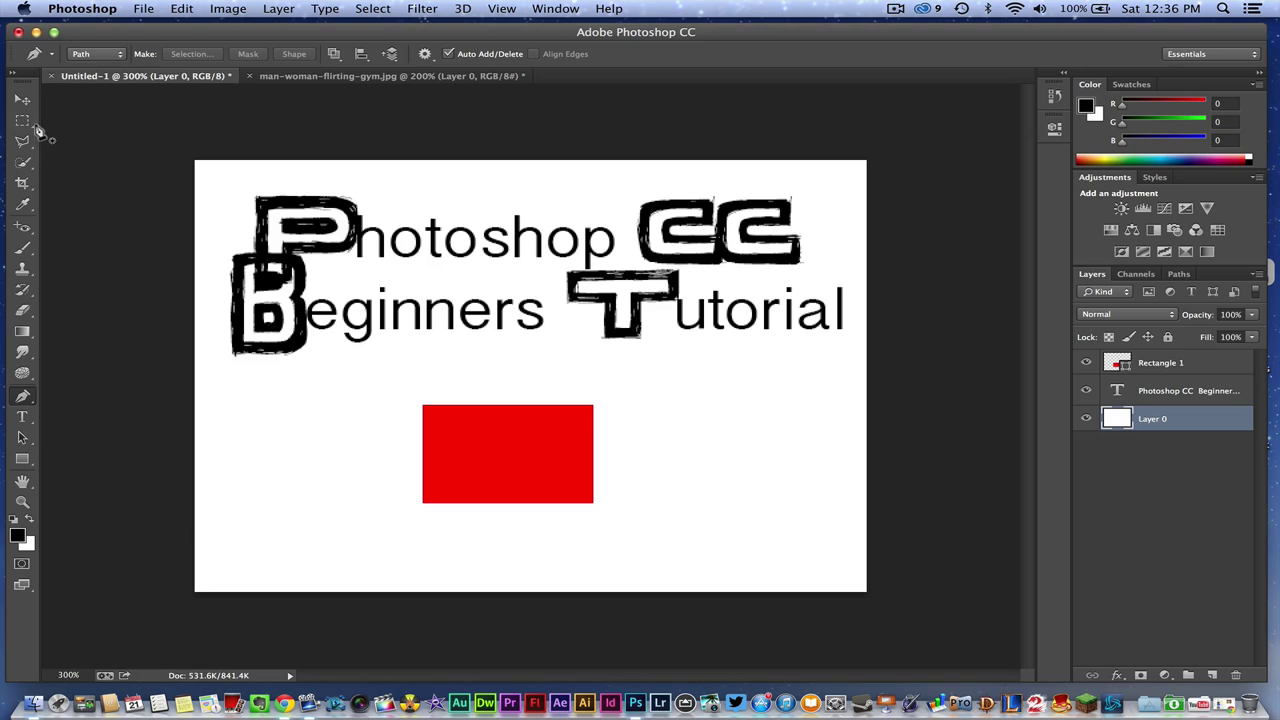
left_click_drag(22, 92, 139, 117)
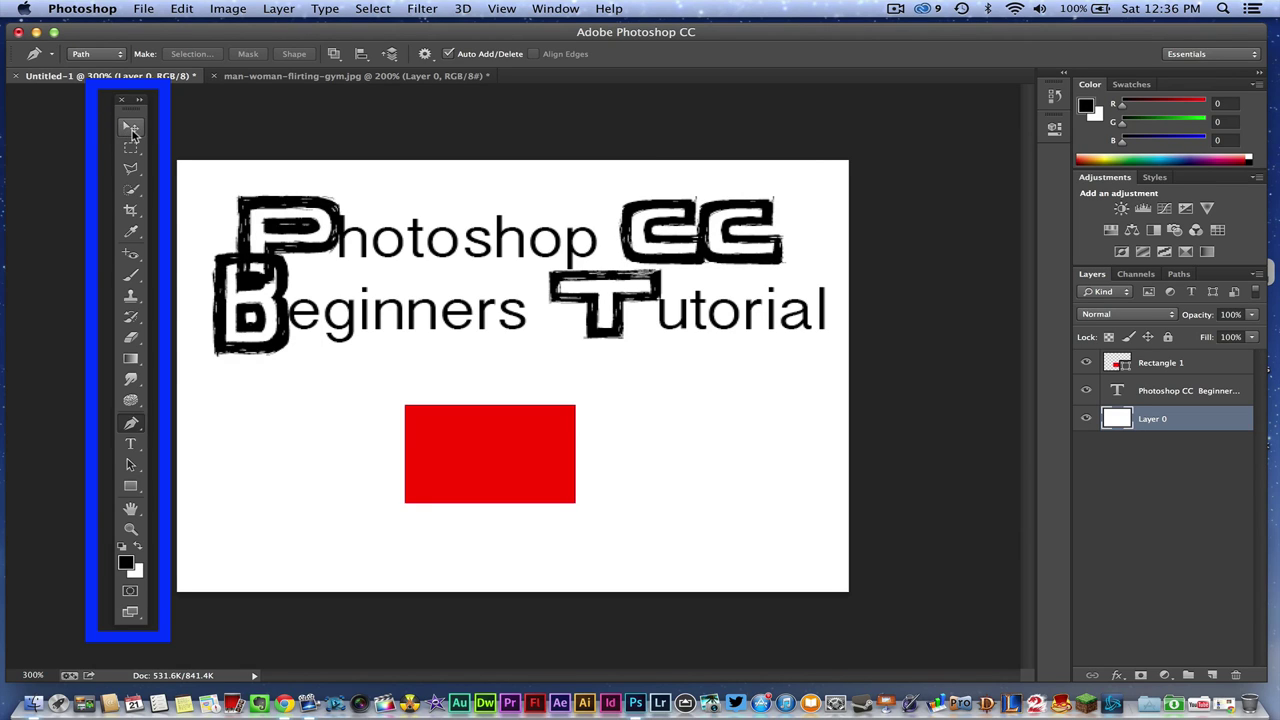
left_click(130, 129)
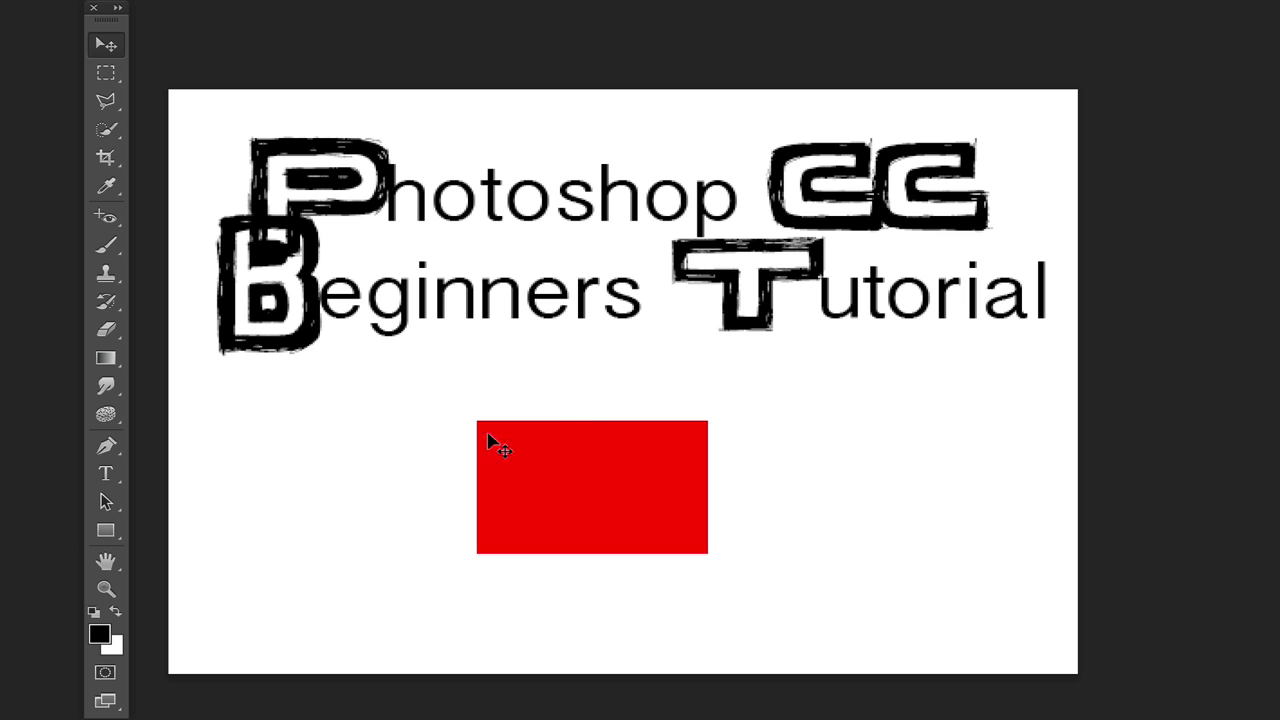
Move the red rectangle below the title, then switch to the Rectangular Marquee and view its variants.
left_click_drag(582, 480, 615, 445)
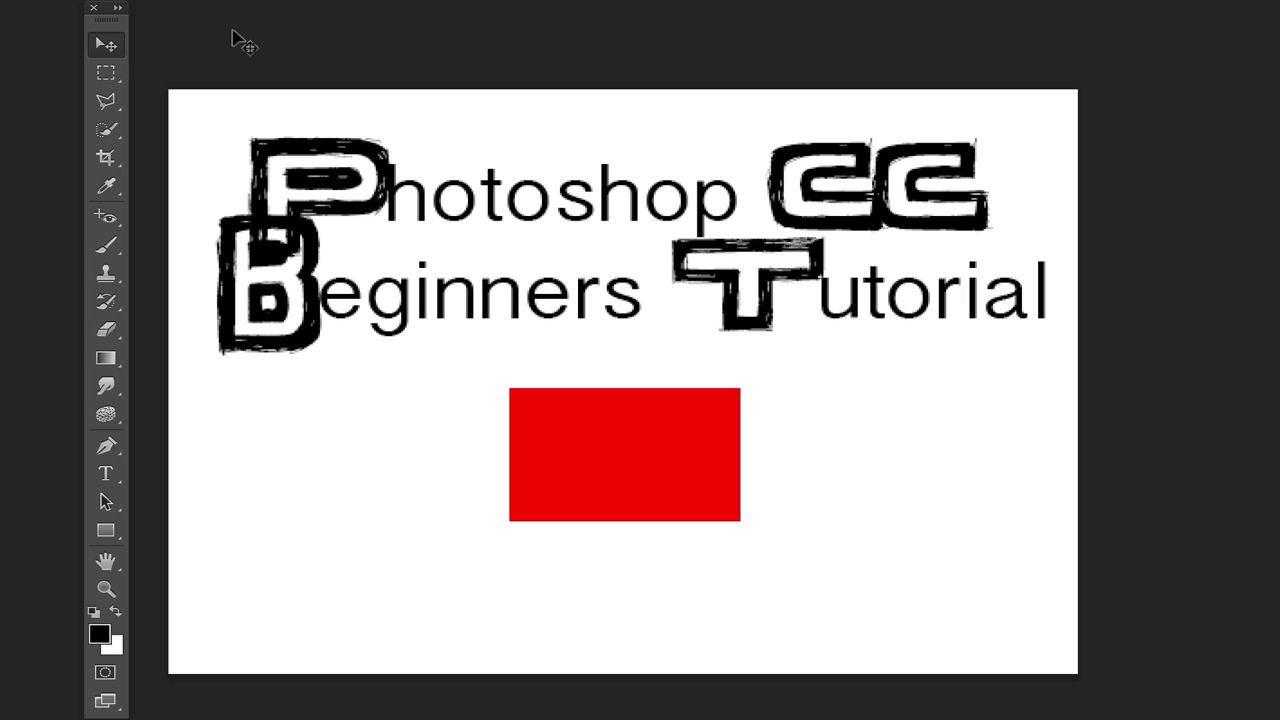
key("m")
right_click(113, 73)
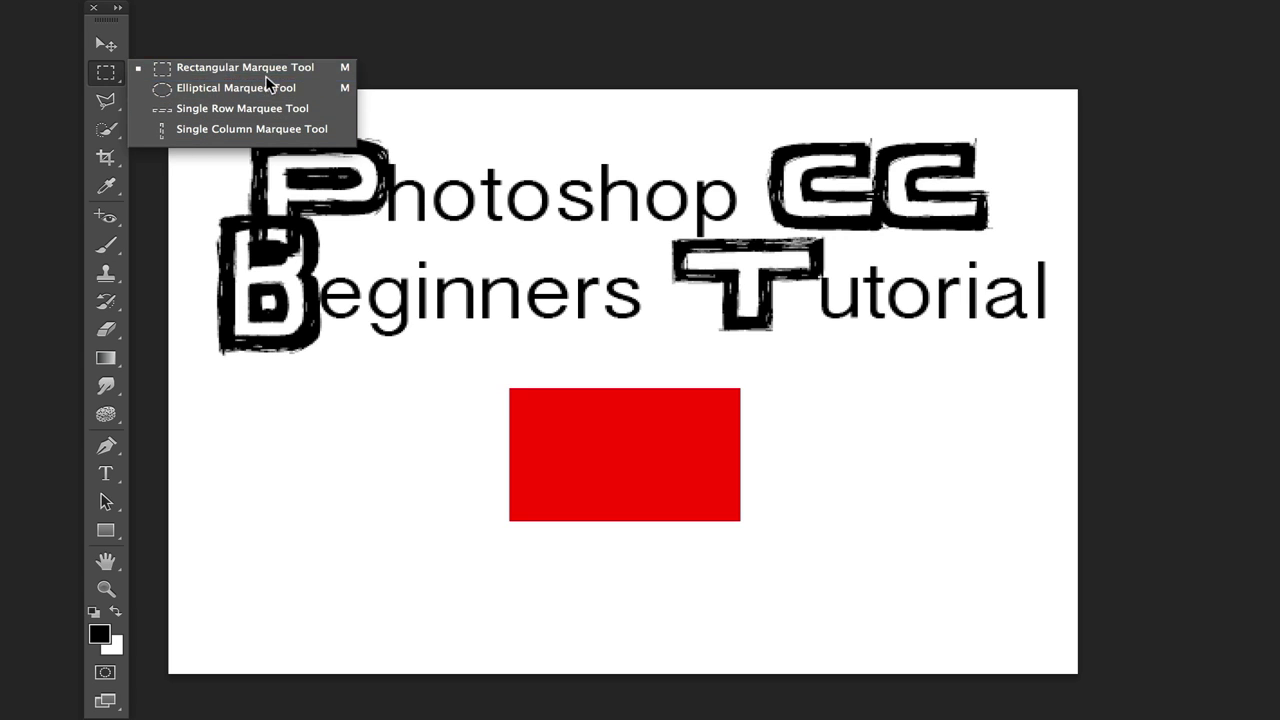
Draw a rectangular selection around the man's head and shoulders, then nudge it up-left.
left_click(213, 66)
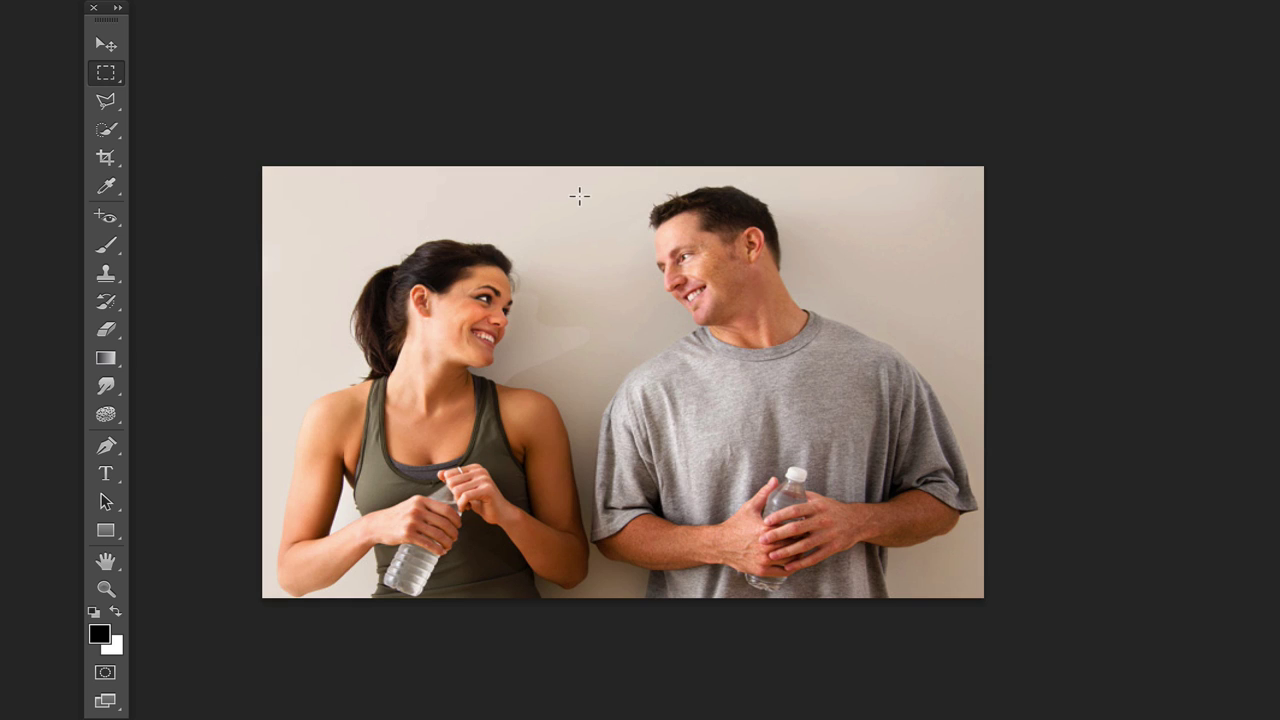
left_click_drag(584, 198, 905, 357)
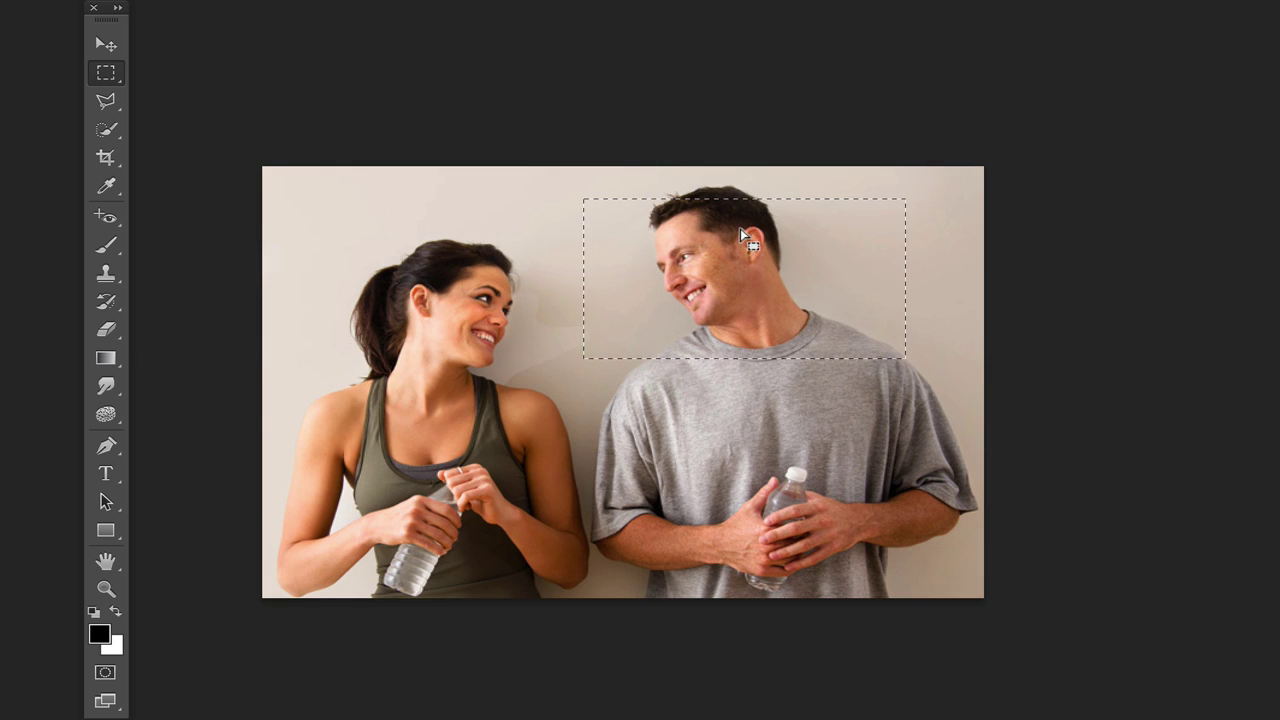
left_click_drag(740, 228, 728, 208)
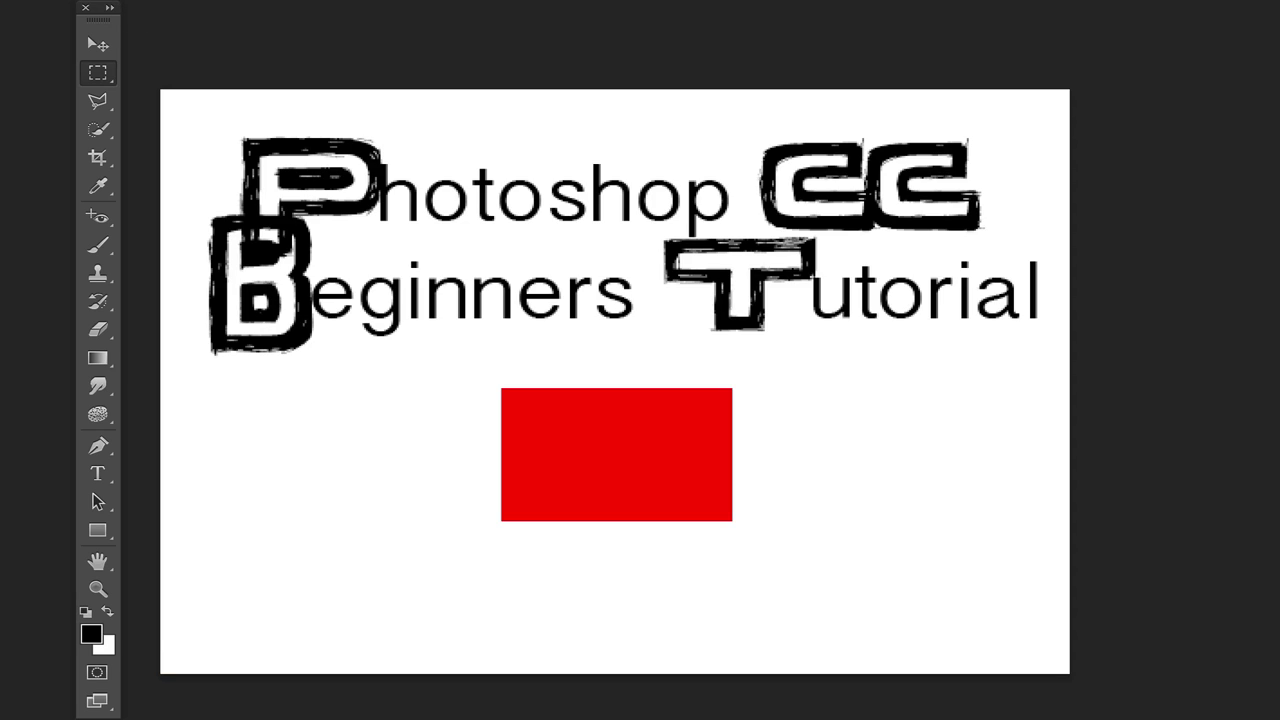
Choose the freehand Lasso Tool and loop a selection around the woman's head.
left_click(106, 104)
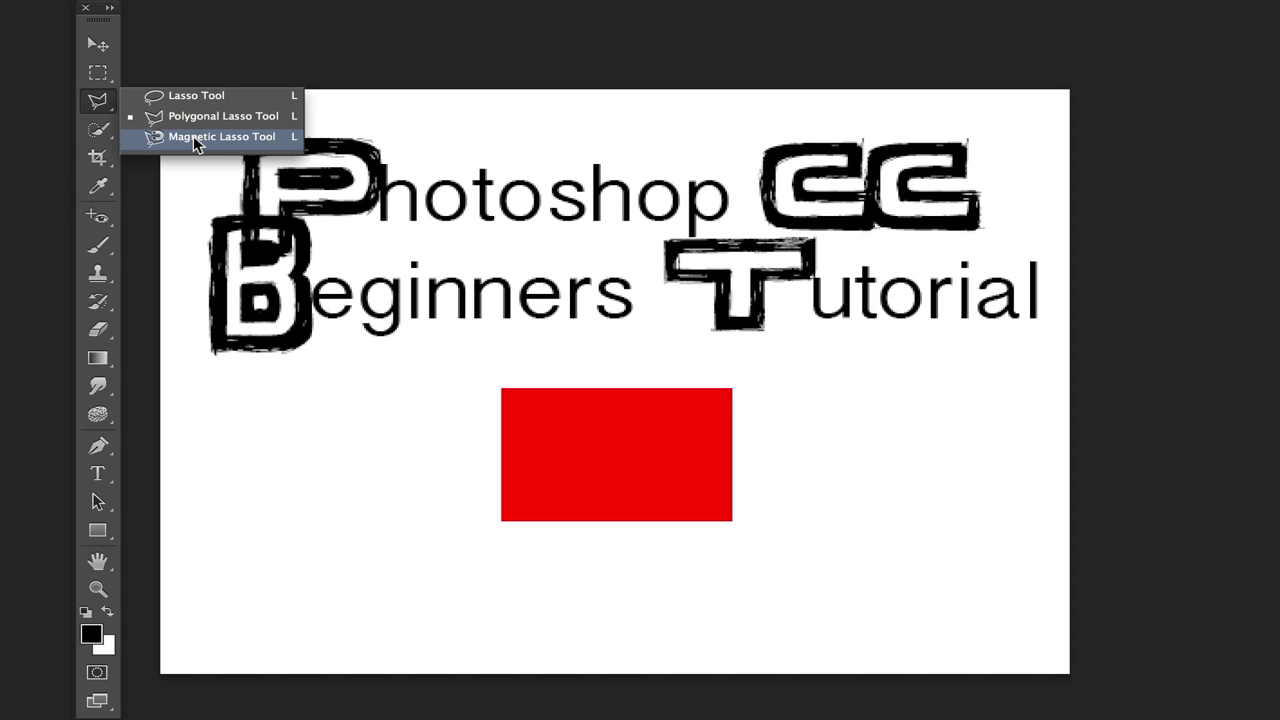
left_click(187, 95)
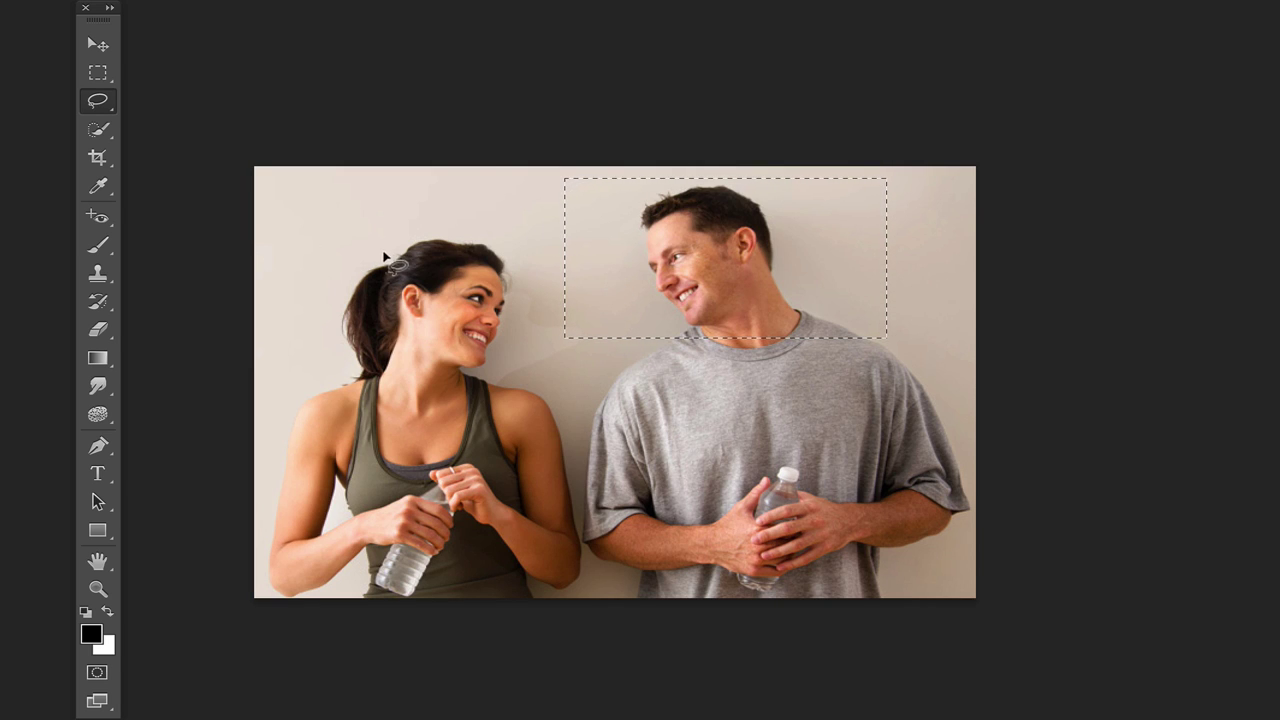
mouse_move(445, 219)
left_mouse_down()
mouse_move(329, 246)
mouse_move(313, 322)
mouse_move(326, 362)
mouse_move(386, 381)
mouse_move(477, 374)
mouse_move(532, 312)
mouse_move(538, 331)
mouse_move(545, 286)
mouse_move(523, 255)
mouse_move(433, 209)
left_mouse_up()
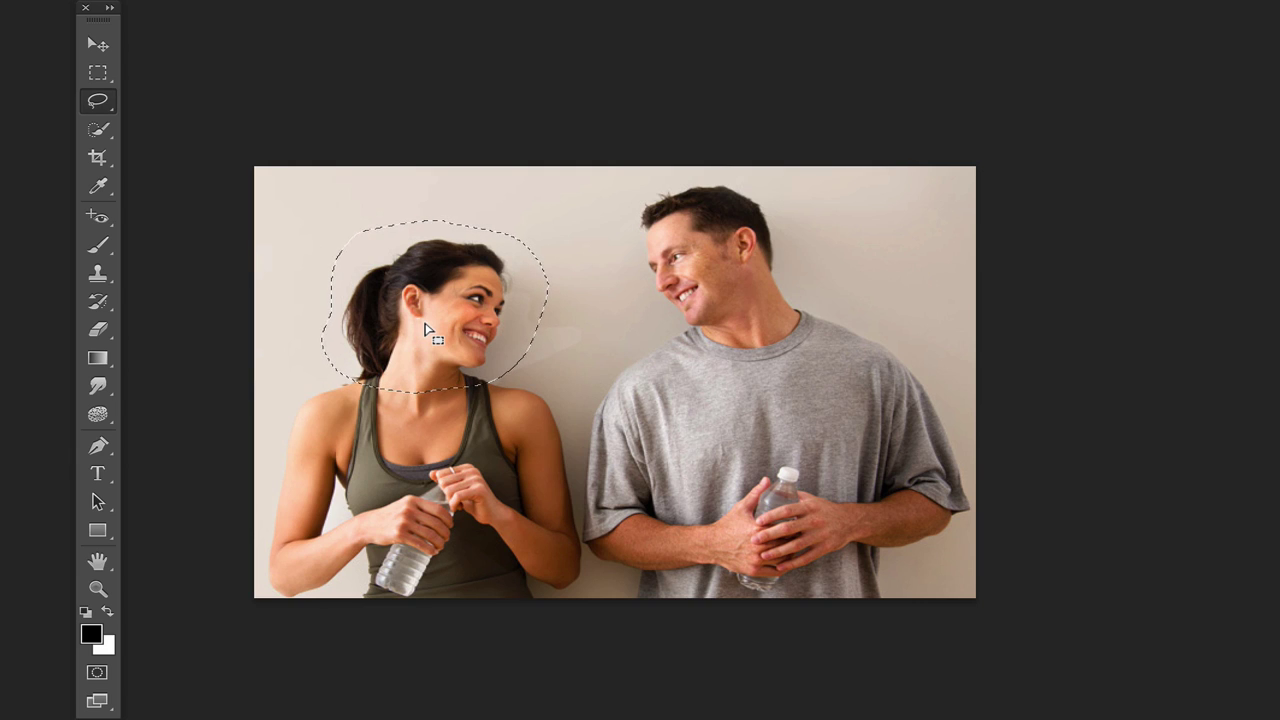
left_click(115, 101)
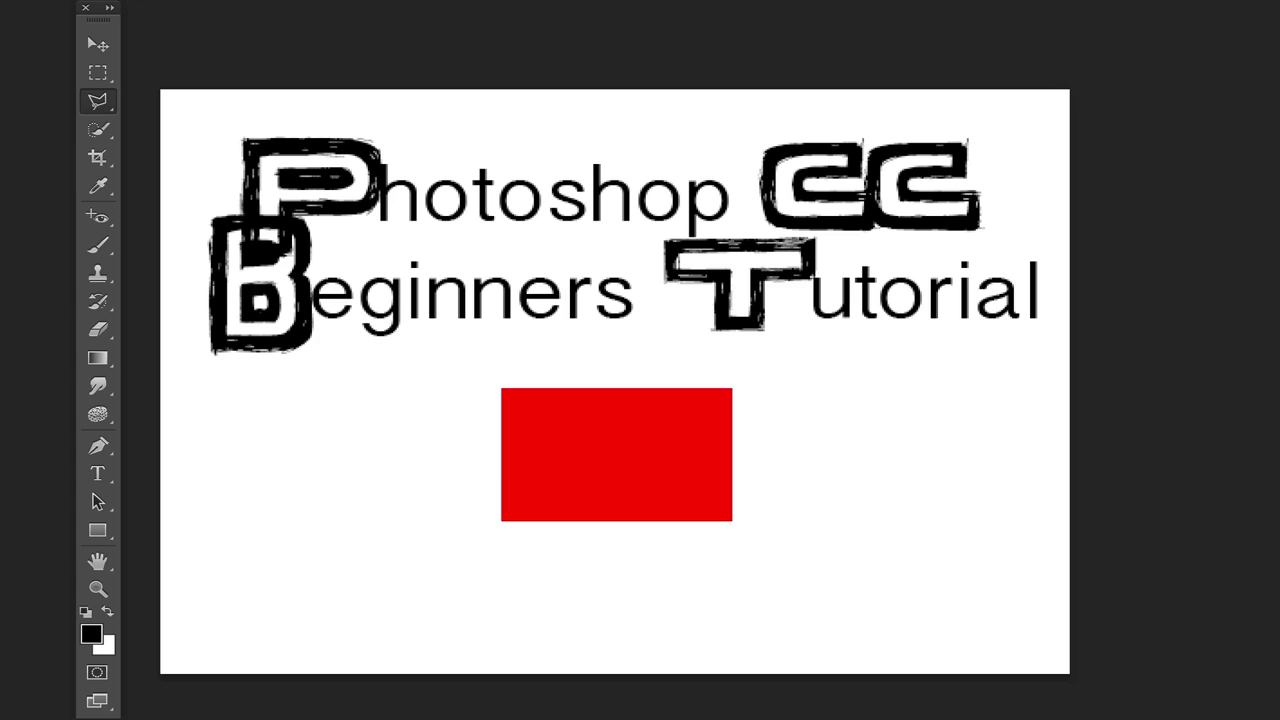
Brush a Quick Selection over the man's face, head, shoulder, hands and arm.
left_click(99, 129)
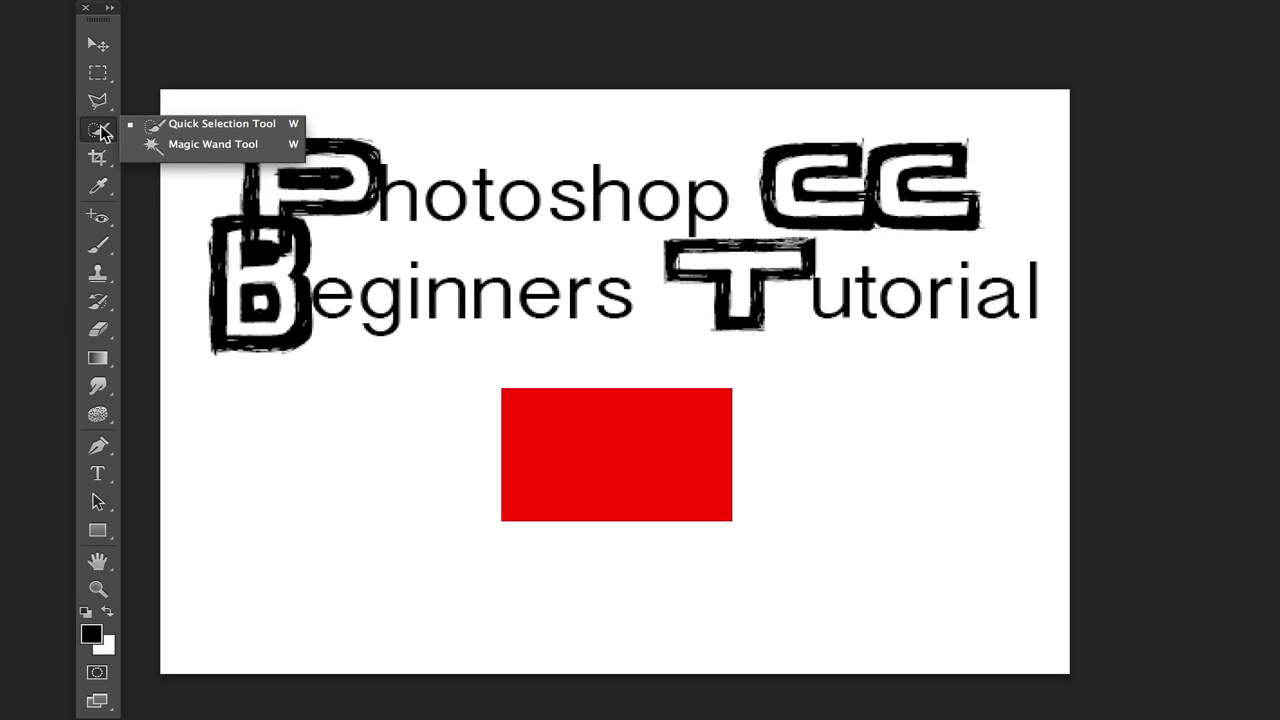
left_click(229, 125)
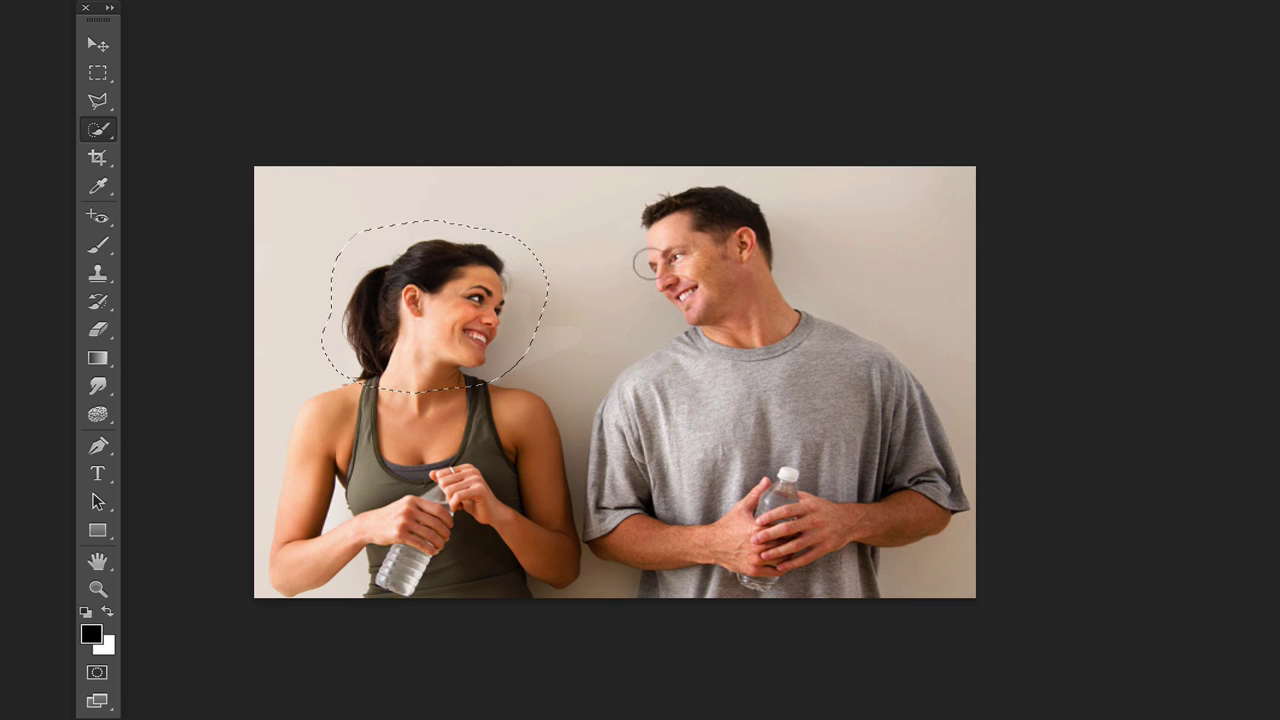
left_click(718, 252)
mouse_move(721, 264)
left_mouse_down()
mouse_move(706, 288)
mouse_move(668, 232)
left_mouse_up()
mouse_move(691, 343)
left_mouse_down()
mouse_move(622, 430)
mouse_move(605, 490)
mouse_move(615, 528)
mouse_move(725, 545)
mouse_move(604, 546)
mouse_move(575, 590)
left_mouse_up()
left_click_drag(750, 592, 838, 552)
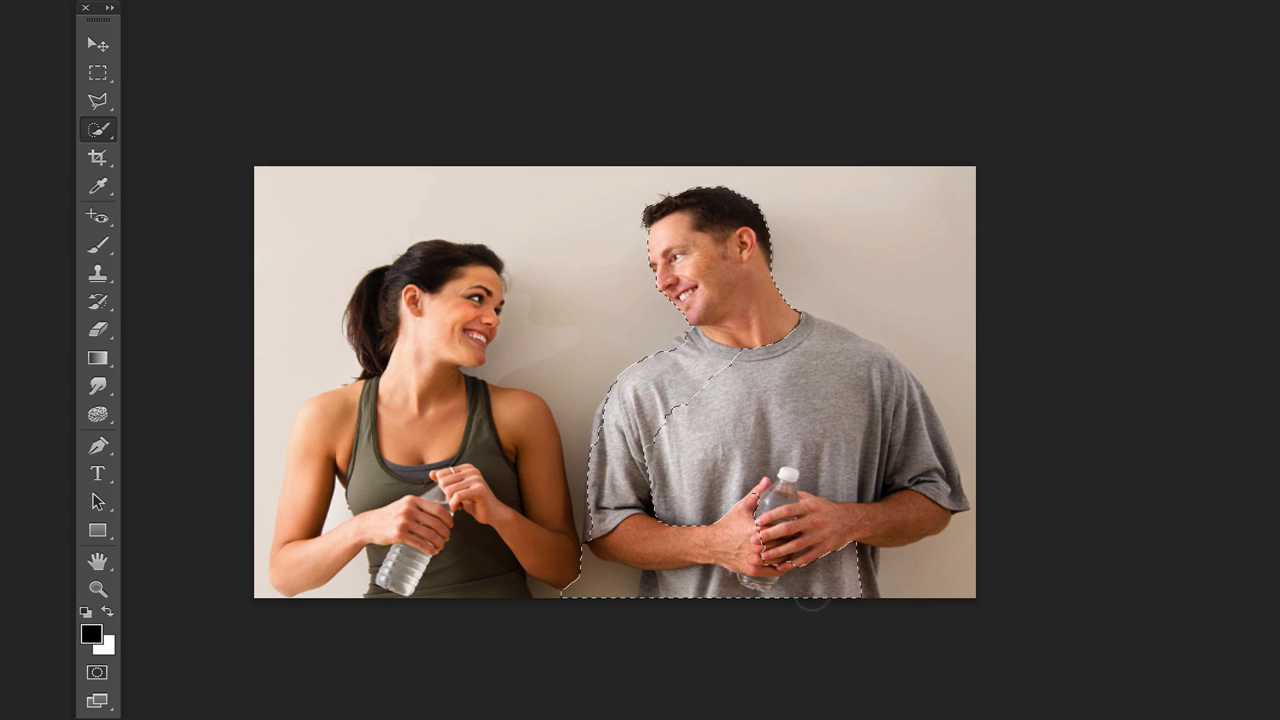
right_click(591, 569)
key("Escape")
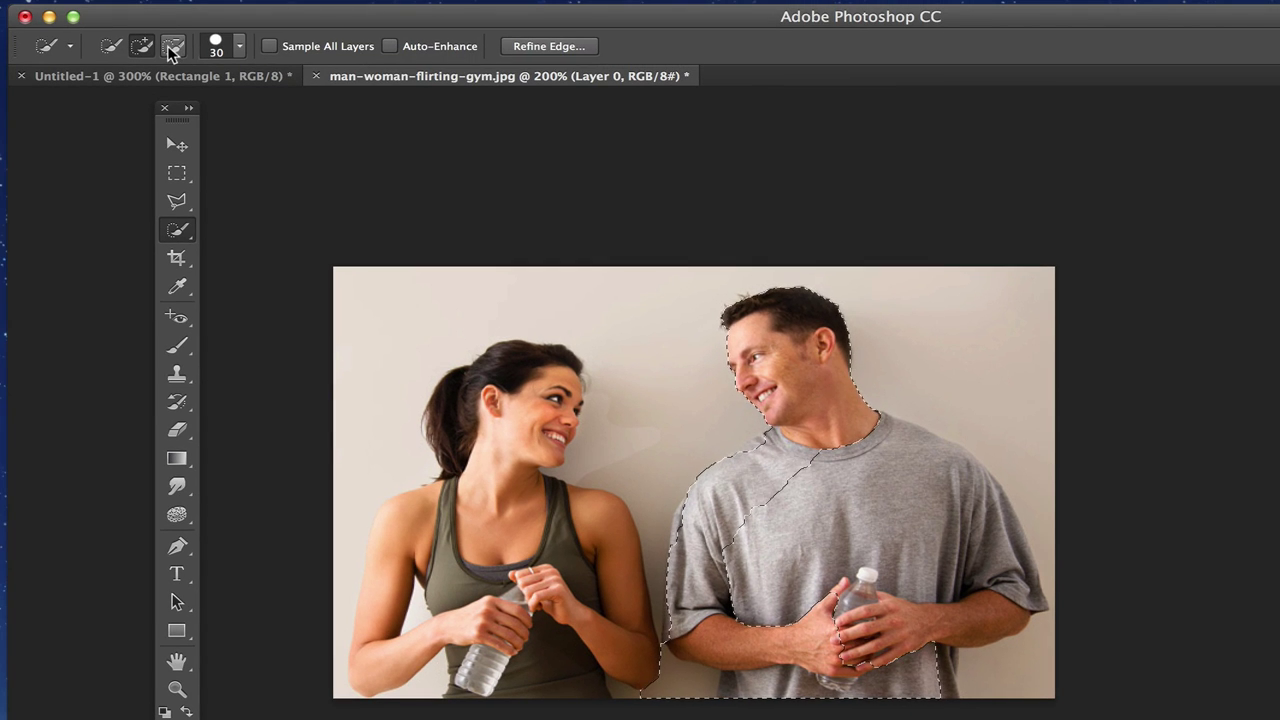
Subtract patches near the shirt bottom, then add the whole shirt, forearm and hands.
left_click(171, 50)
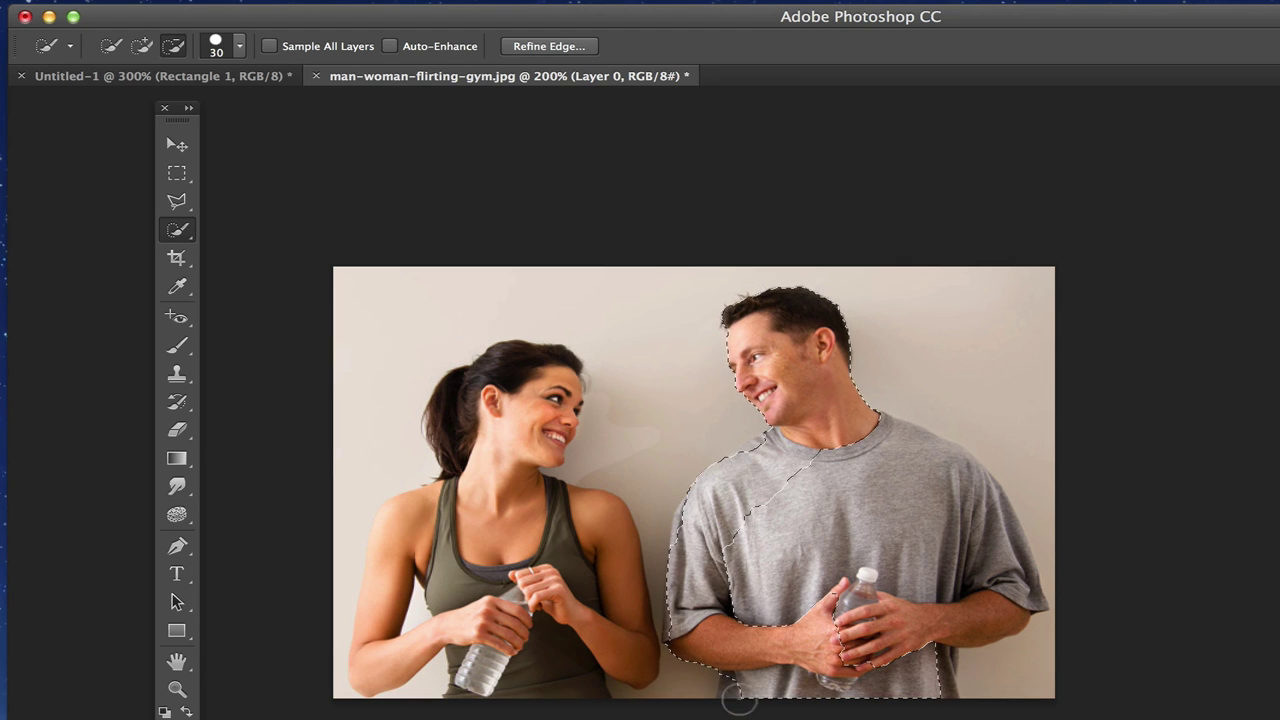
left_click_drag(739, 701, 768, 692)
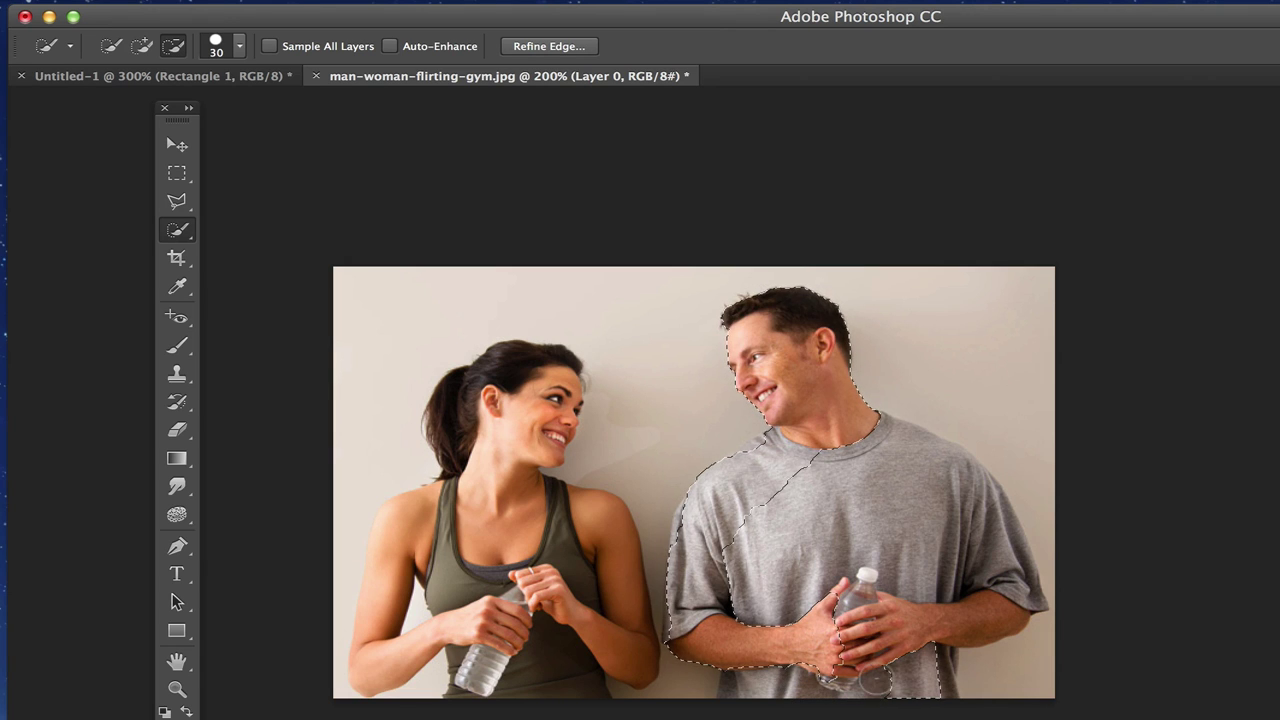
left_click_drag(876, 678, 894, 683)
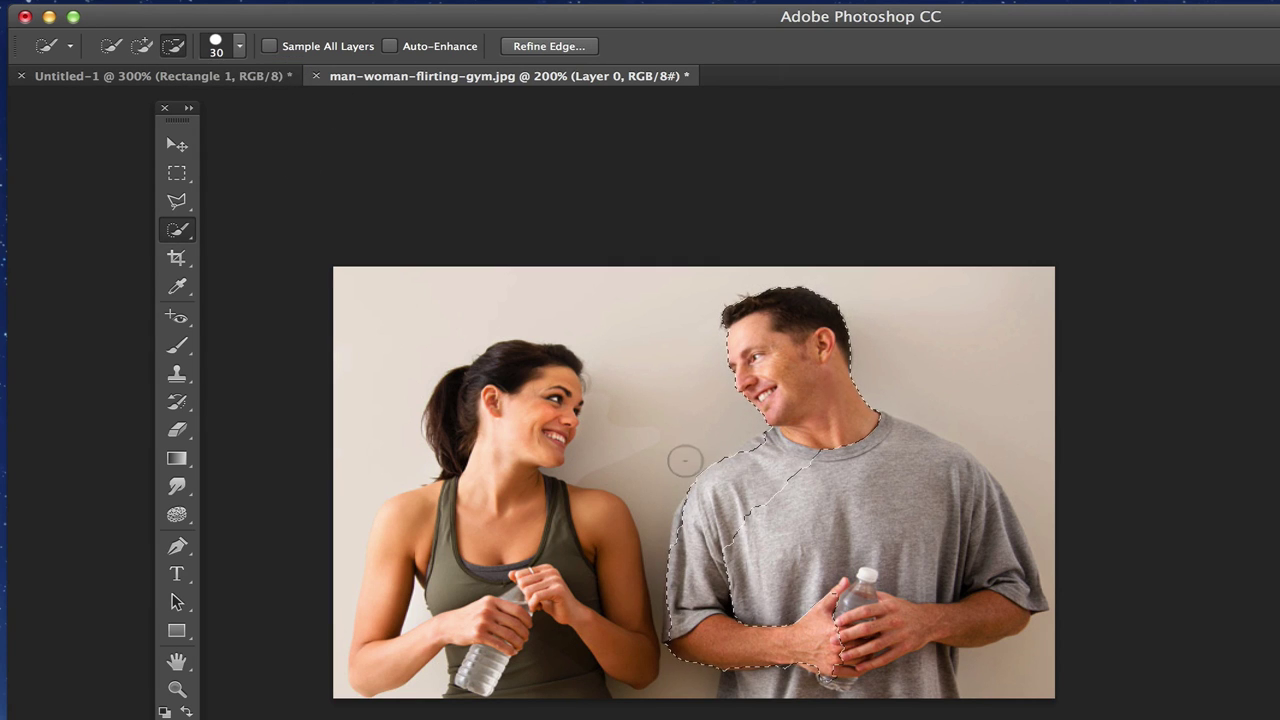
left_click(143, 47)
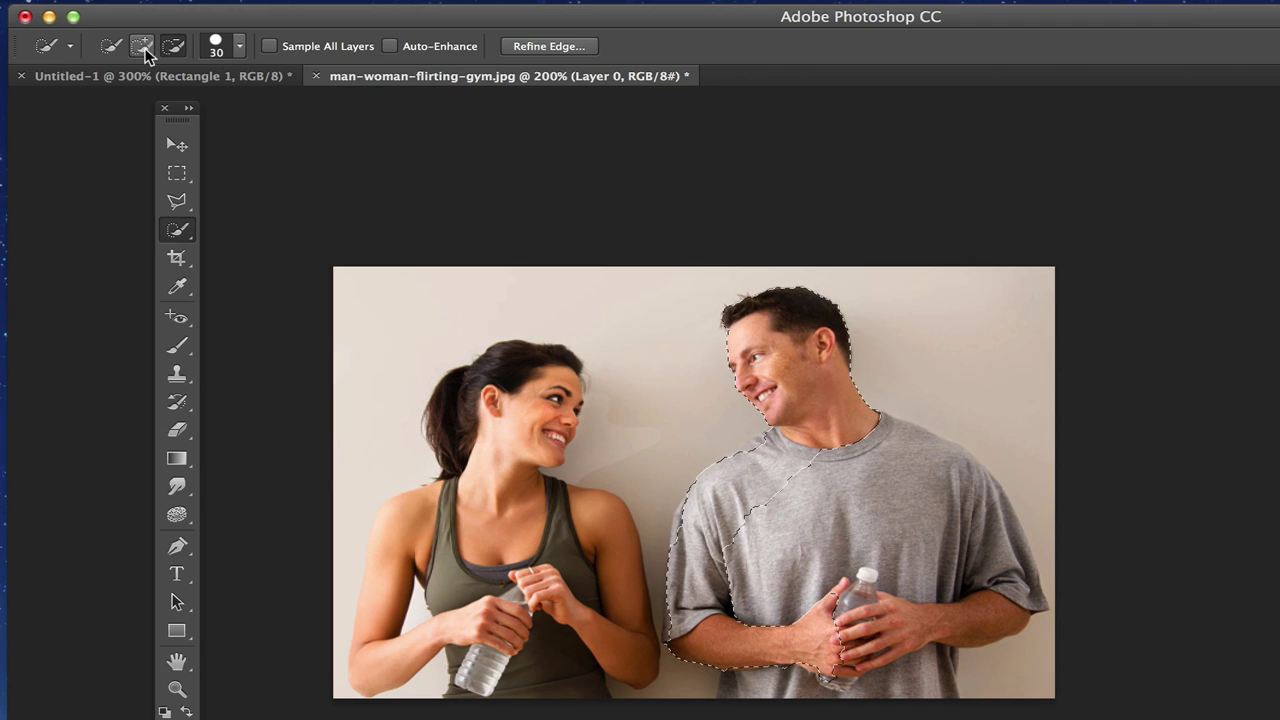
mouse_move(780, 490)
left_mouse_down()
mouse_move(864, 506)
mouse_move(972, 472)
left_mouse_up()
left_click(980, 620)
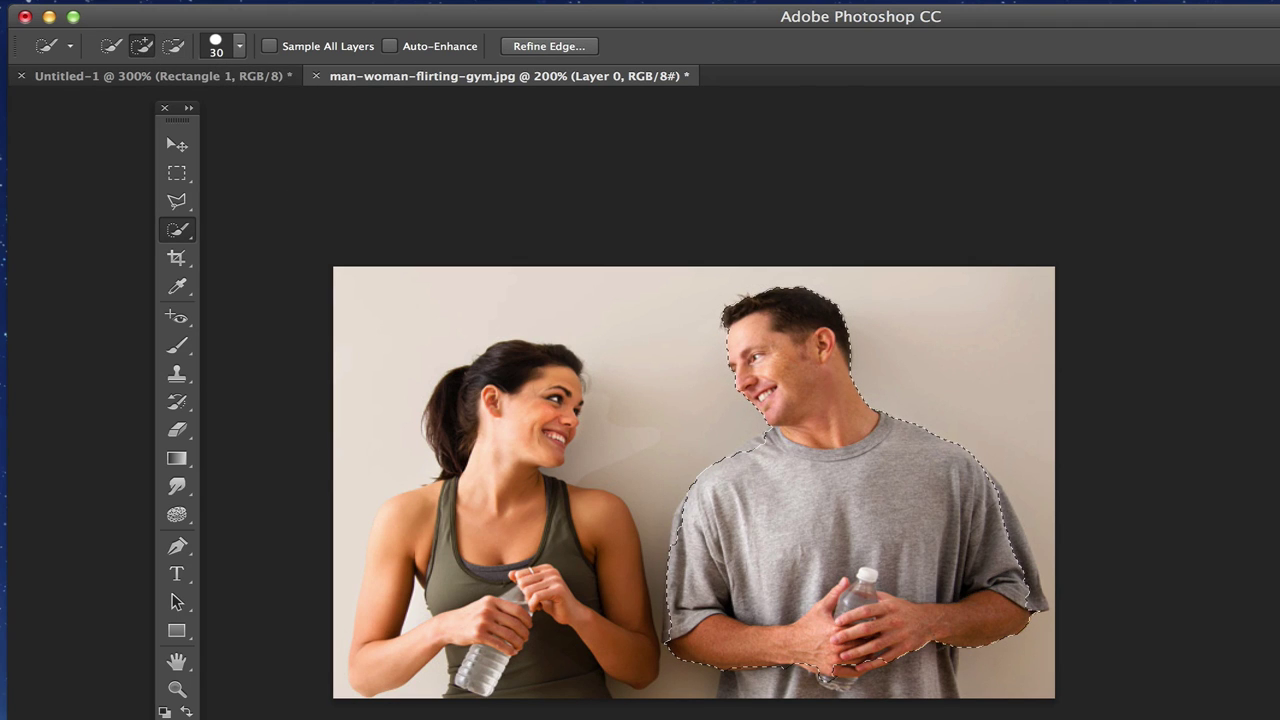
left_click(778, 688)
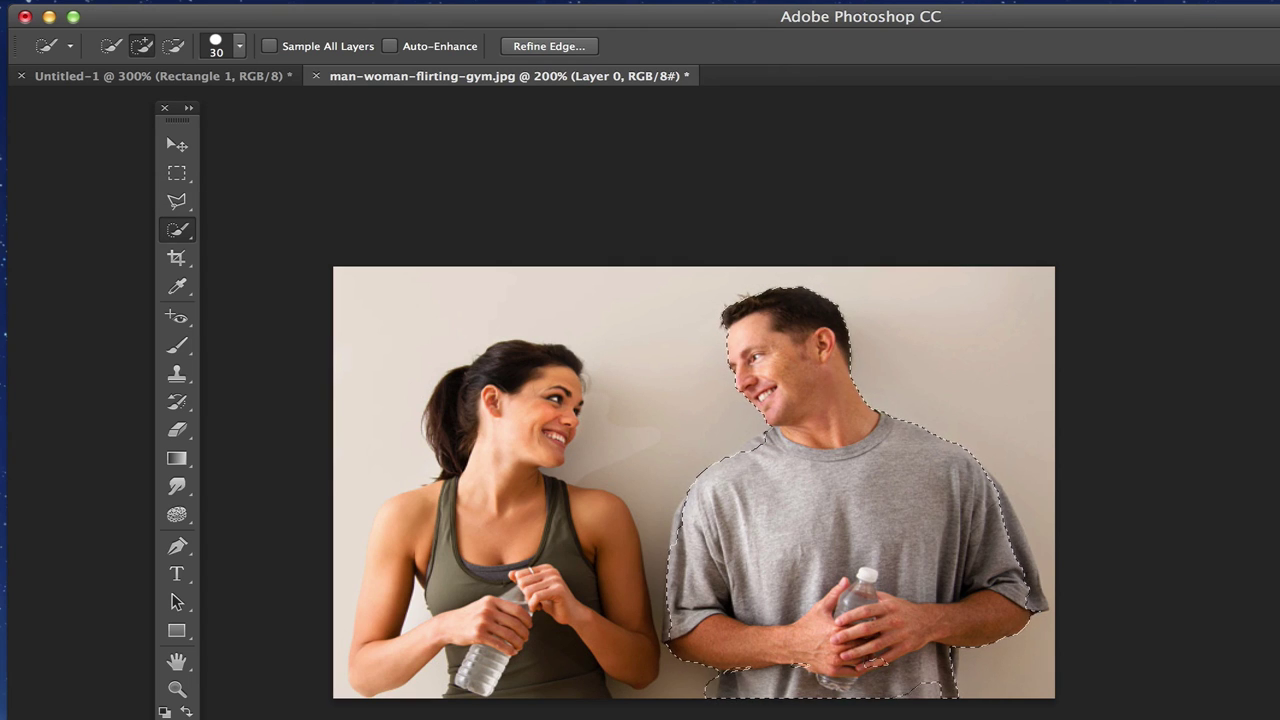
Set Subtract mode, then choose the Crop Tool from the toolbar flyout.
left_click(175, 47)
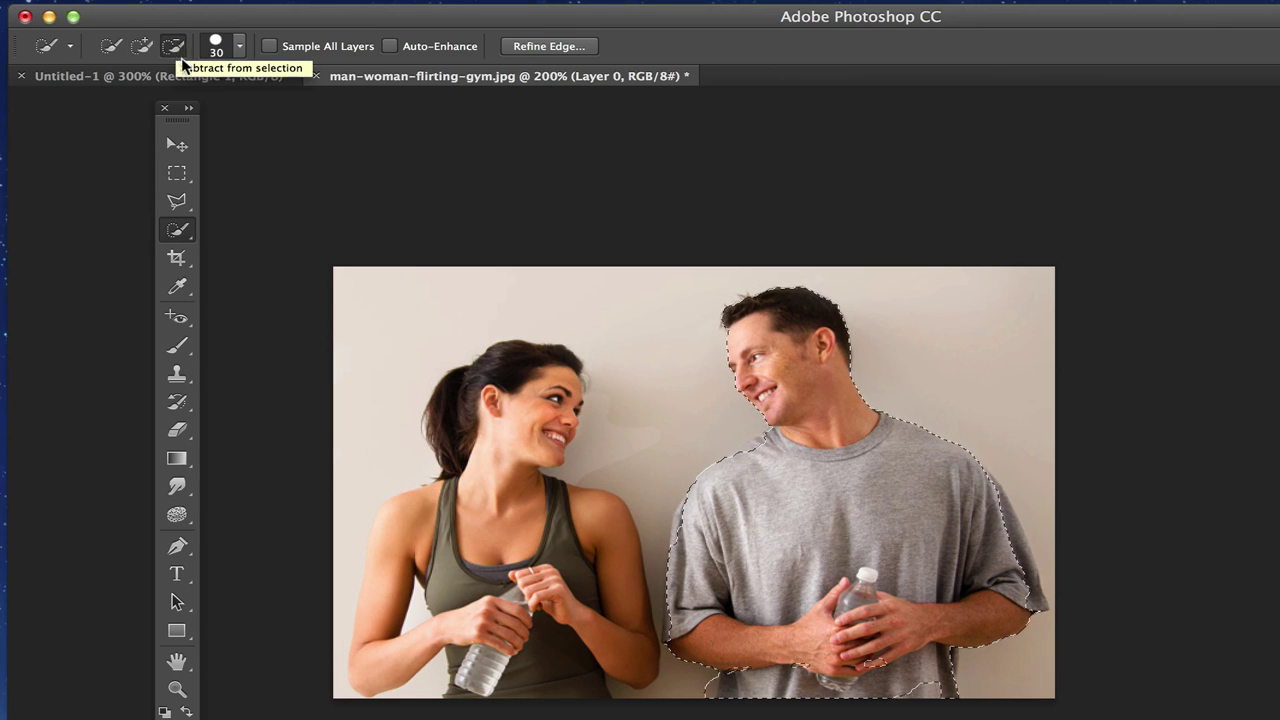
left_click(177, 230)
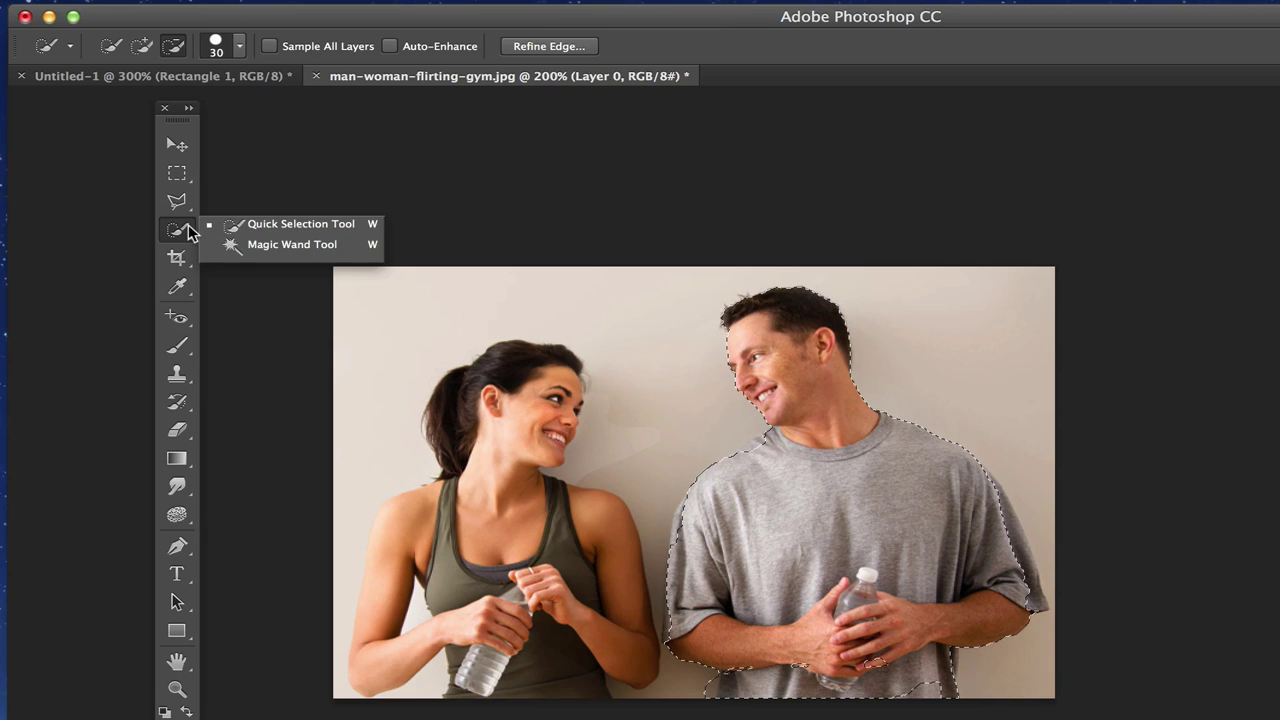
left_click(177, 258)
left_click(217, 256)
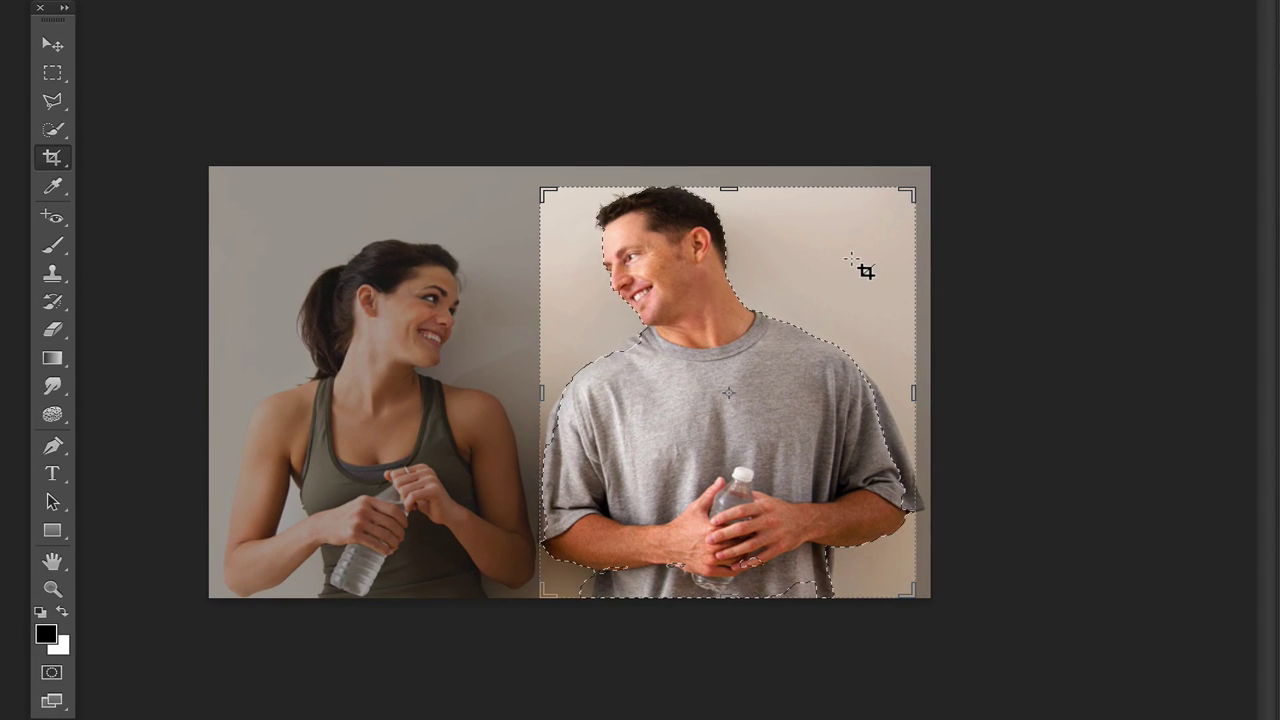
Crop the photo around the man, reposition the image in the frame, apply, then undo it.
left_click_drag(858, 264, 540, 465)
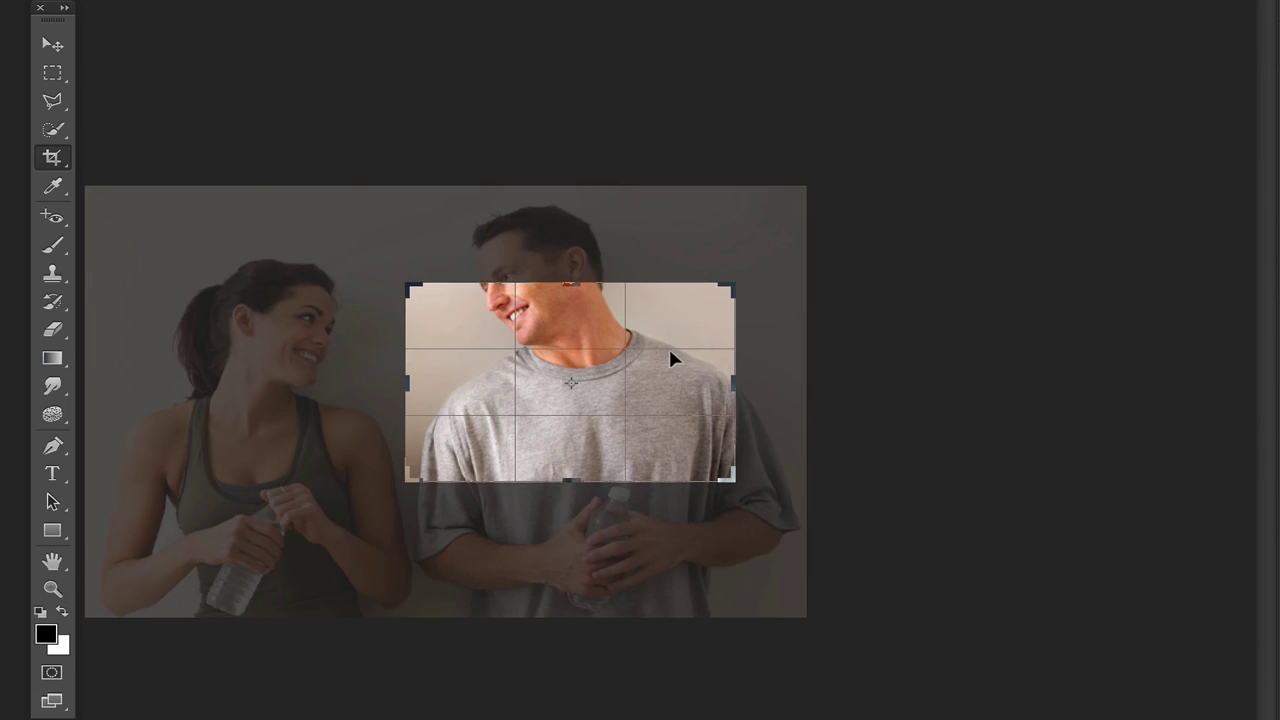
left_click_drag(668, 346, 686, 456)
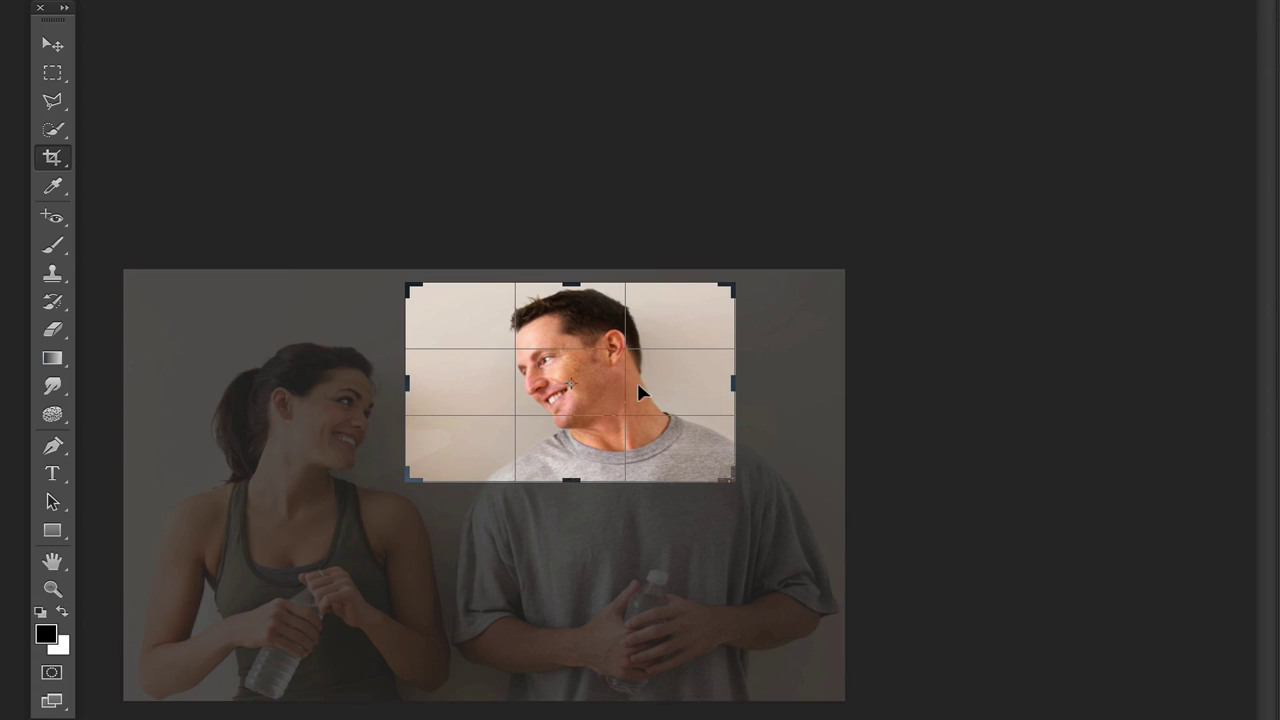
left_click_drag(629, 375, 616, 377)
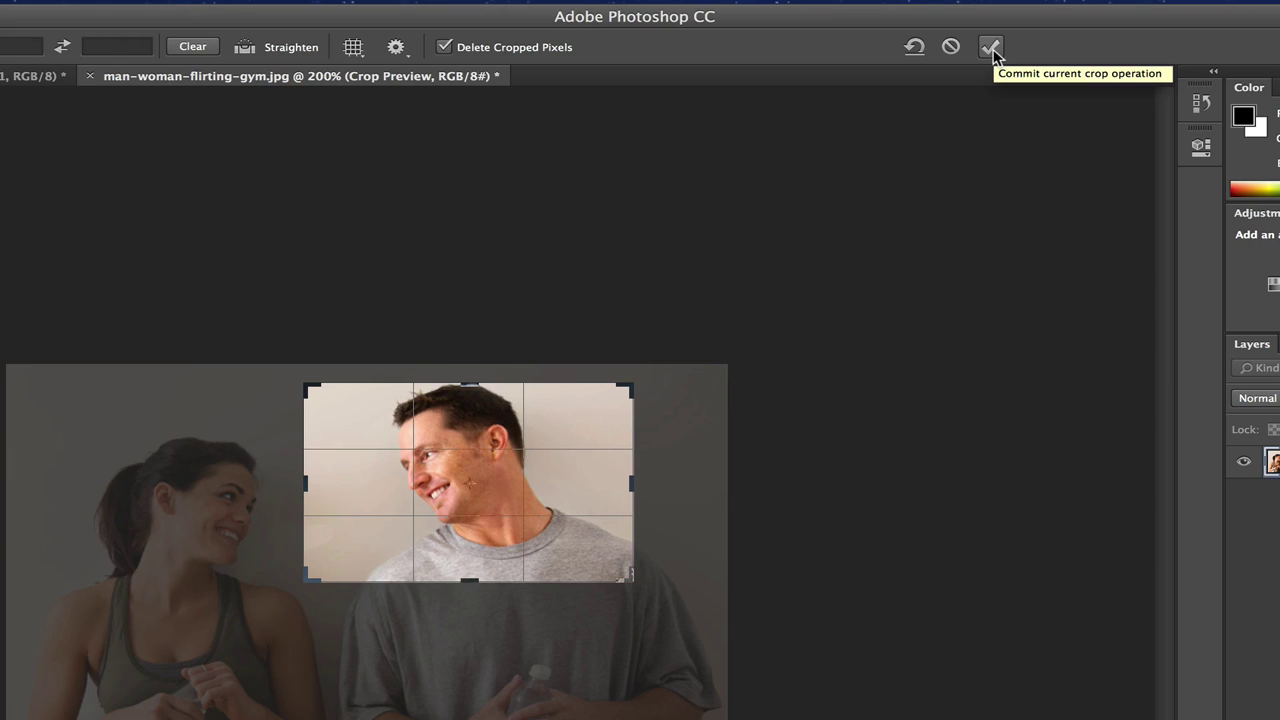
left_click(991, 48)
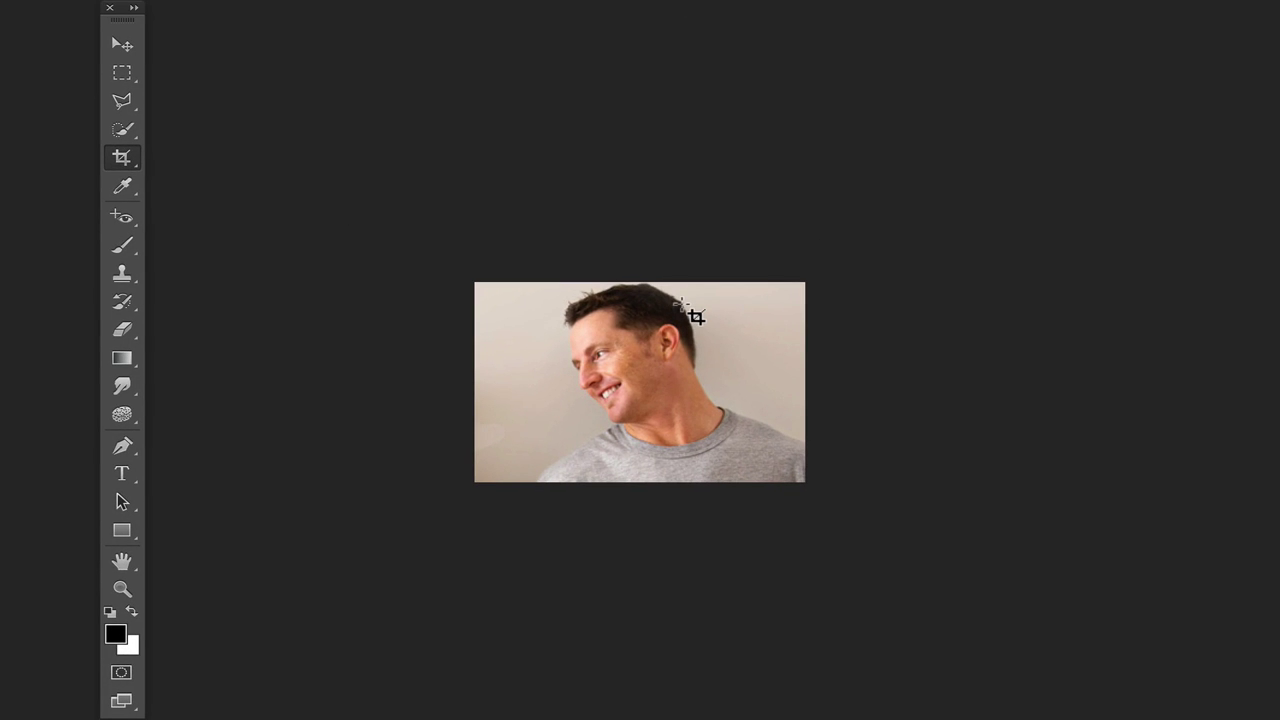
key("ctrl+z")
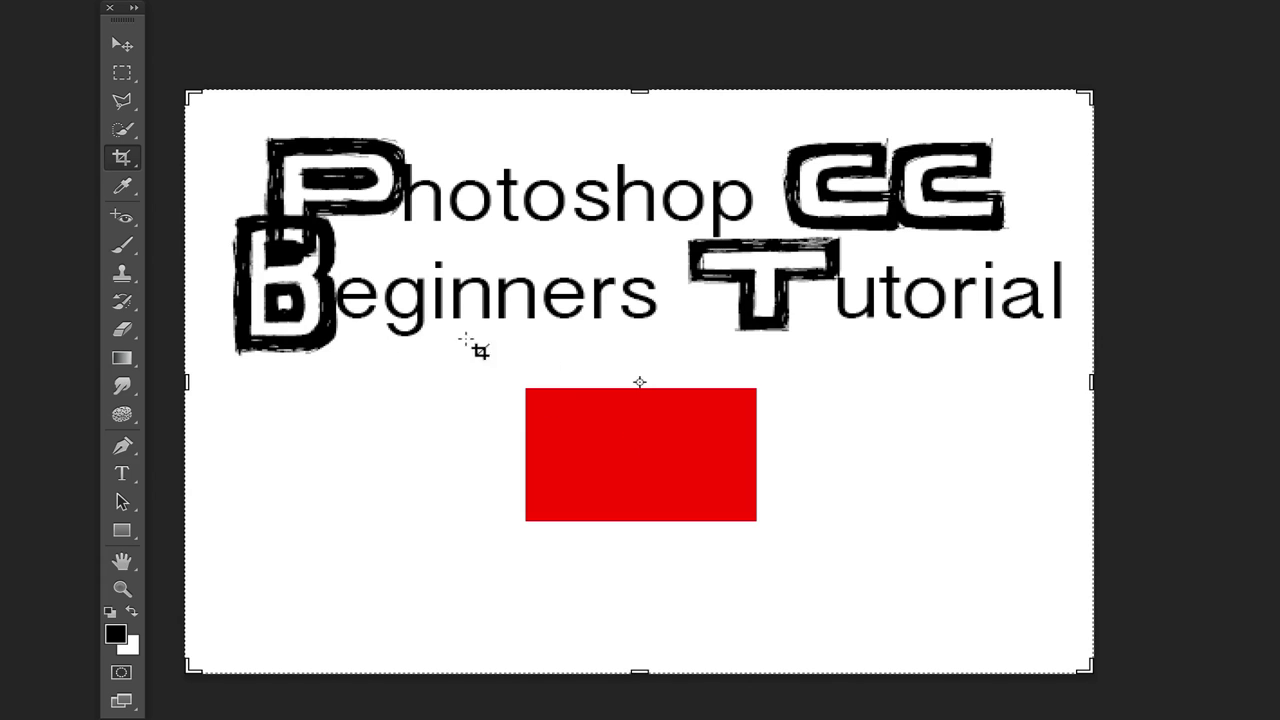
Pick the Eyedropper Tool and sample the red rectangle as the foreground colour.
left_click(120, 187)
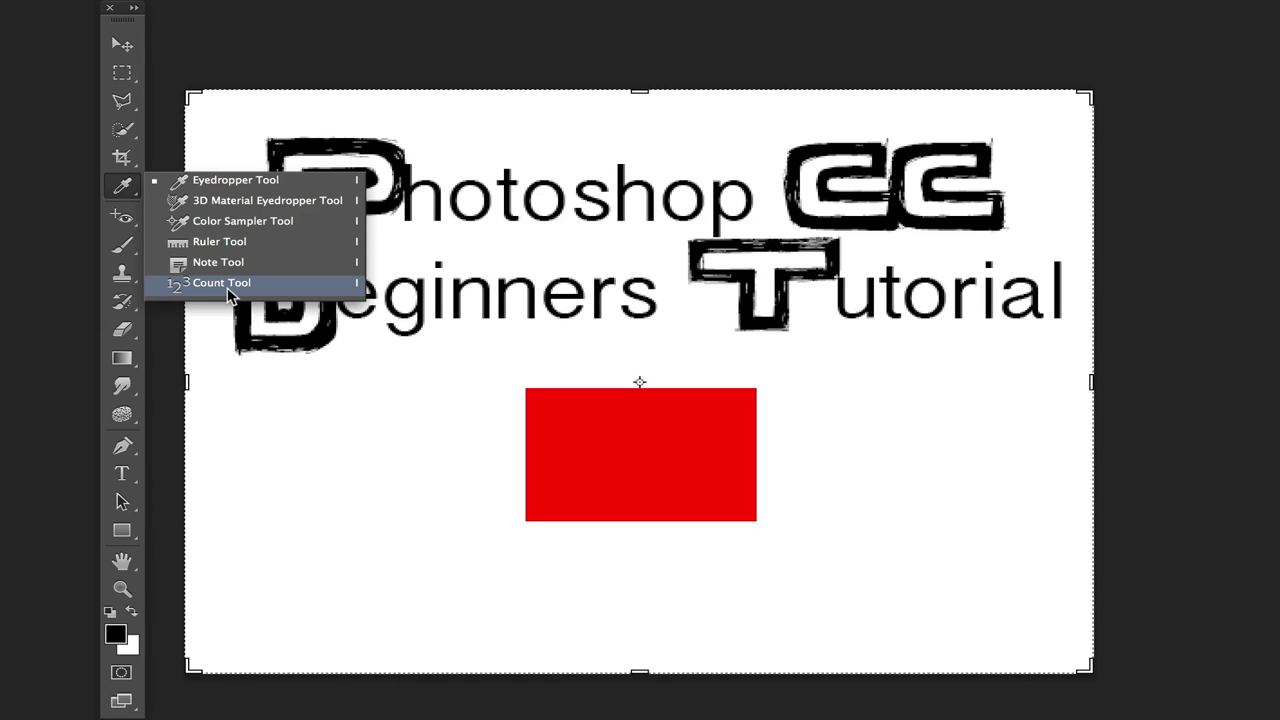
left_click(217, 181)
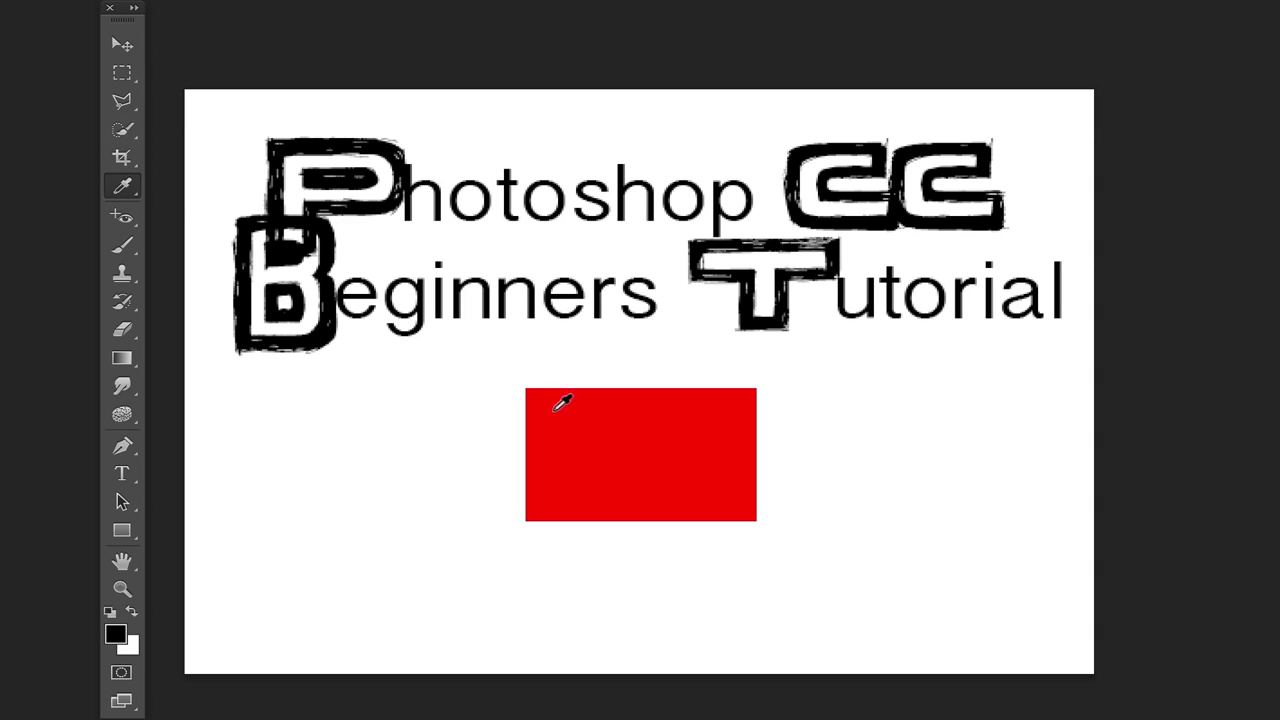
left_click(590, 444)
left_click(601, 444)
mouse_move(601, 451)
left_mouse_down()
mouse_move(600, 427)
mouse_move(601, 458)
mouse_move(631, 438)
mouse_move(599, 447)
left_mouse_up()
Select both lines of 'Photoshop CC Beginners Tutorial' and recolour them to the sampled red.
left_click(124, 475)
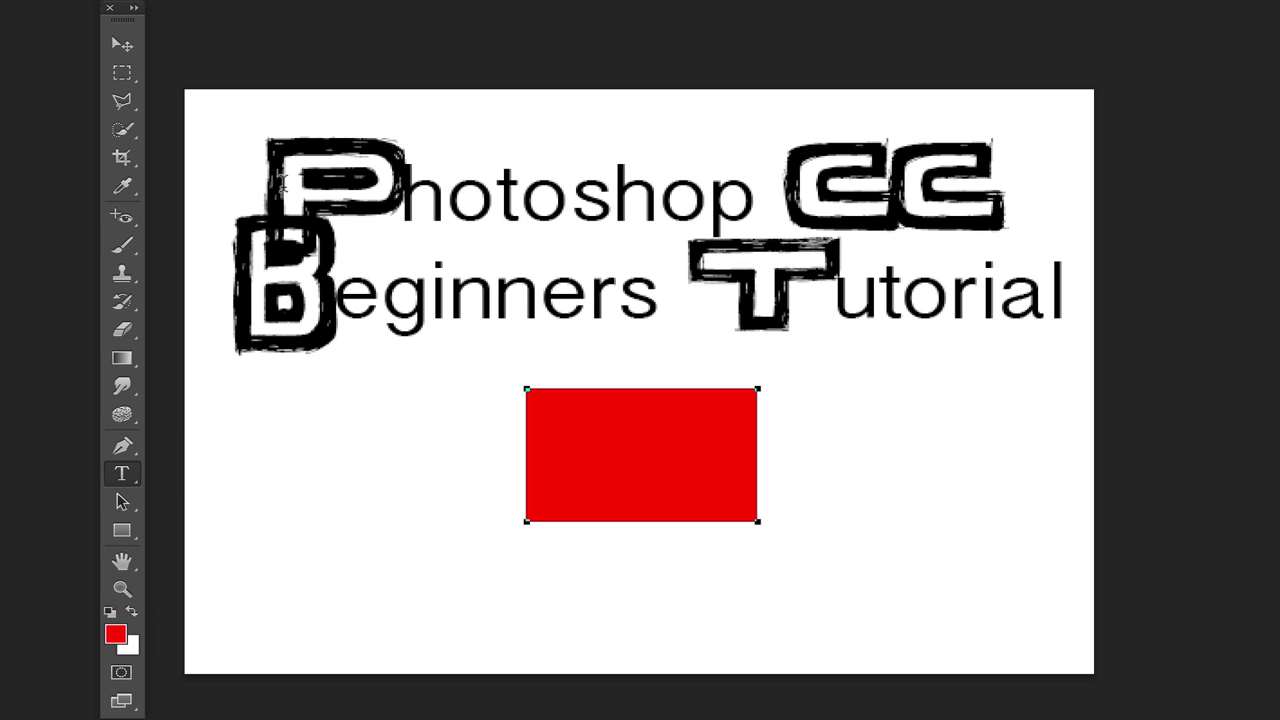
left_click_drag(281, 178, 985, 291)
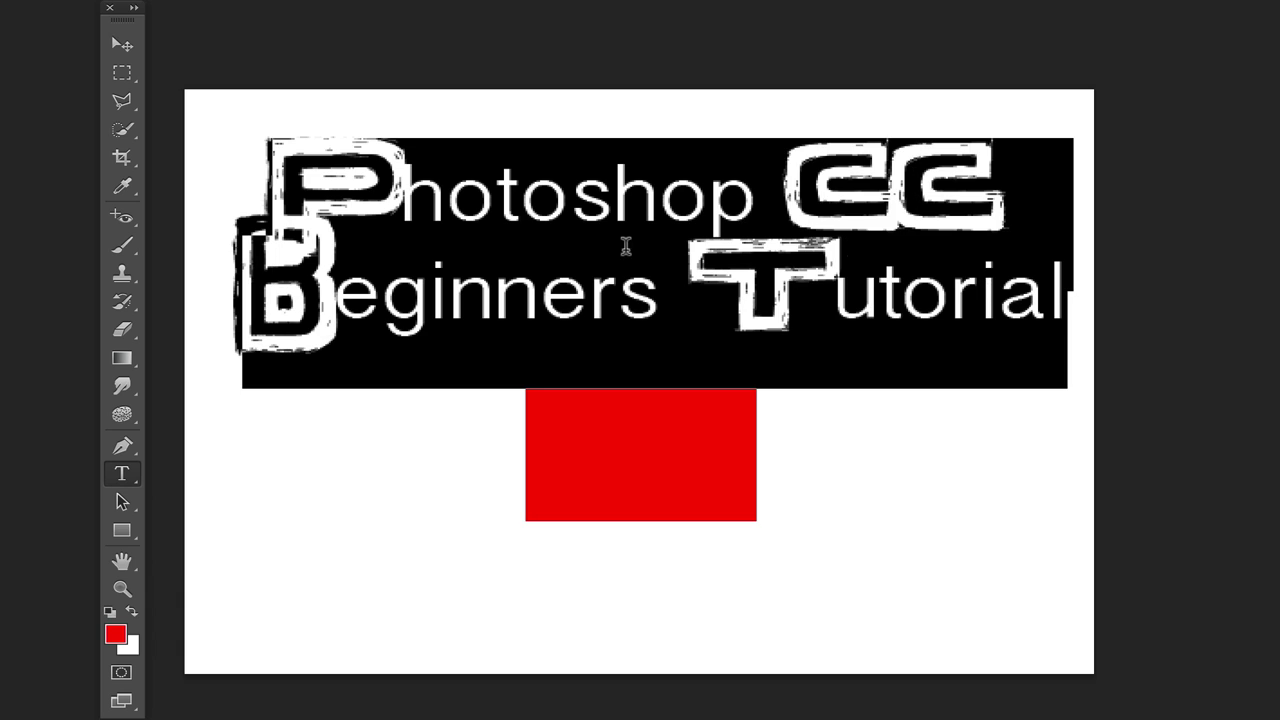
left_click(116, 634)
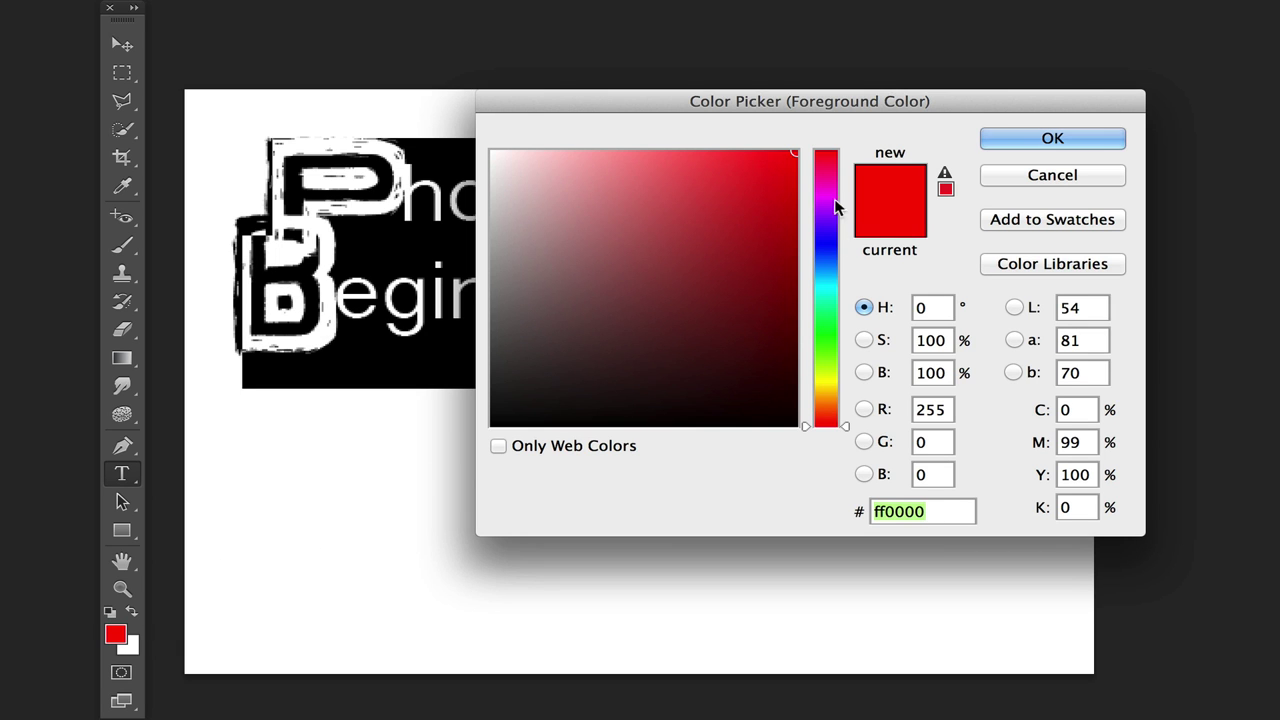
left_click(993, 138)
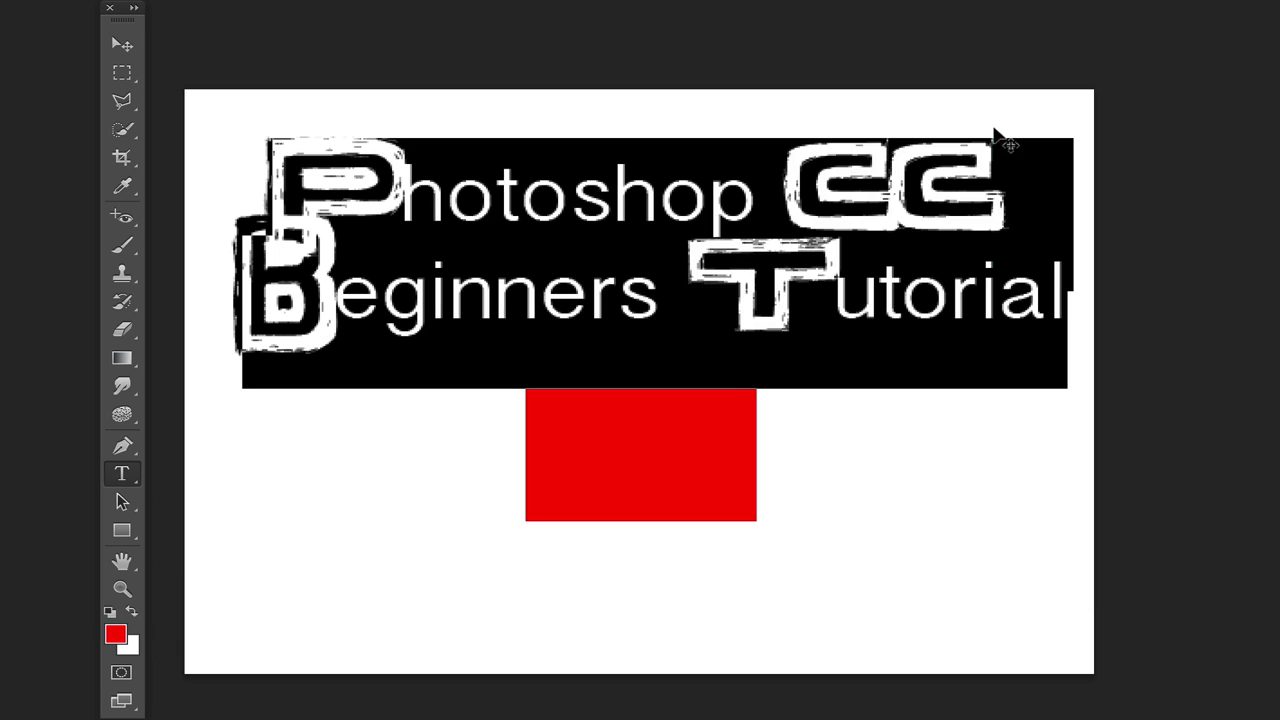
left_click(985, 42)
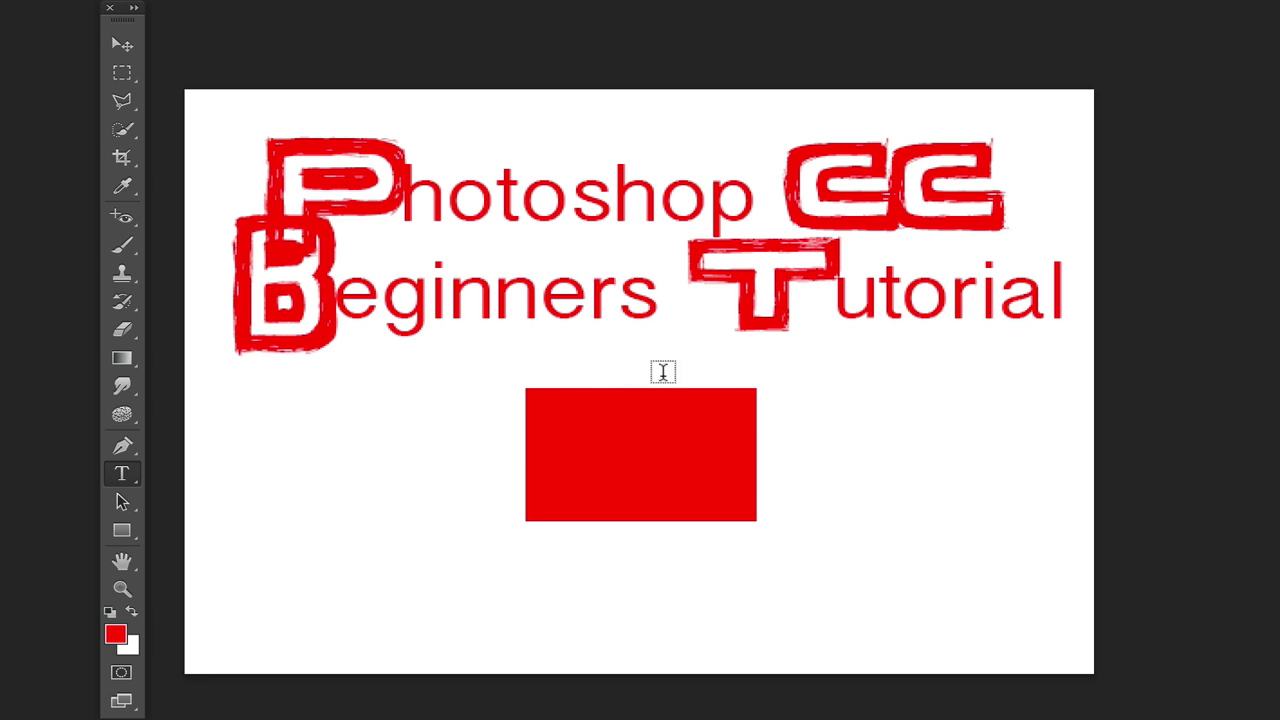
left_click(124, 187)
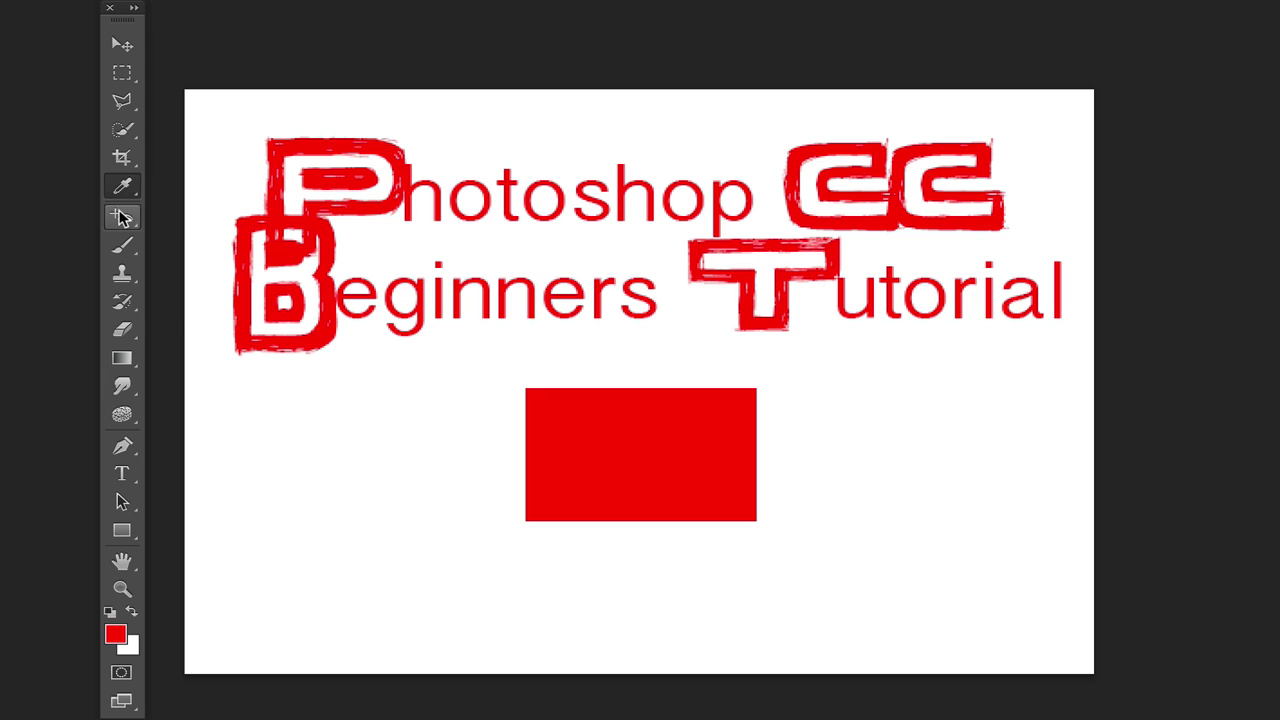
Choose the Red Eye Tool and deselect the man's selection.
left_click(121, 217)
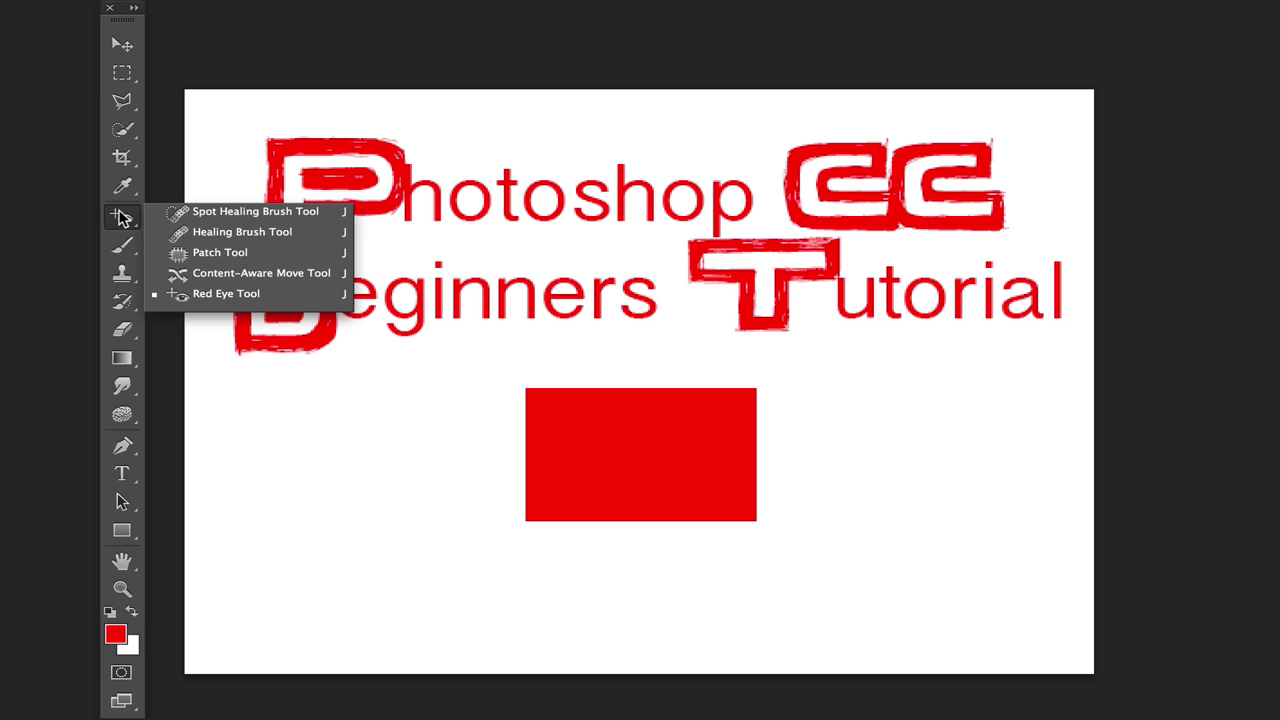
left_click(226, 293)
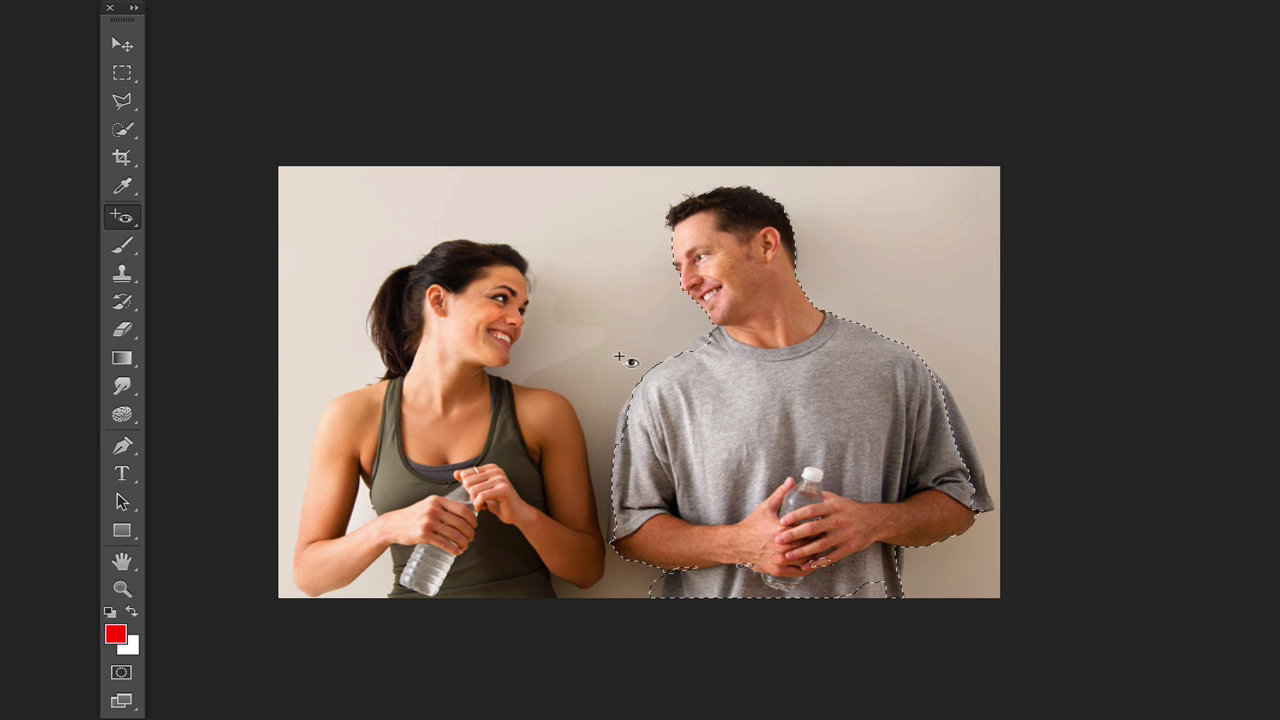
key("ctrl+d")
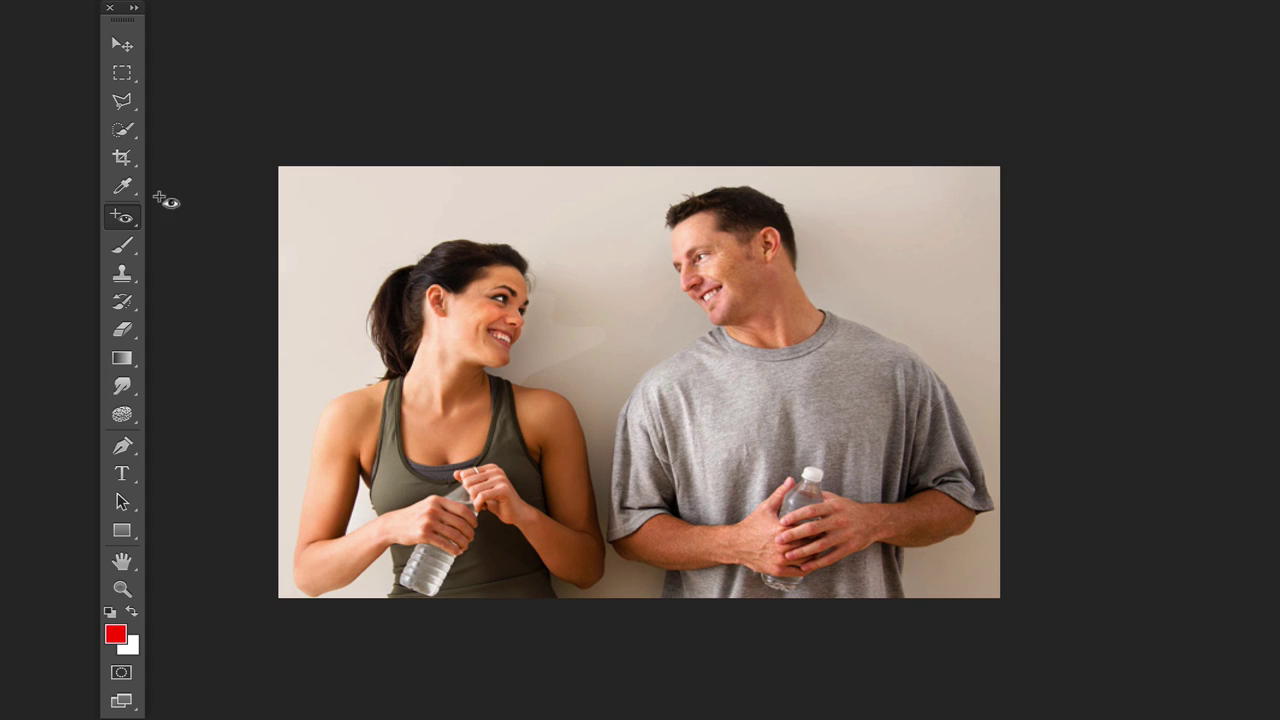
Spot-heal the woman's hair, undo it, then spot-heal the wall between the two faces.
right_click(122, 220)
left_click(253, 212)
mouse_move(422, 290)
left_mouse_down()
mouse_move(468, 292)
mouse_move(460, 264)
mouse_move(422, 294)
left_mouse_up()
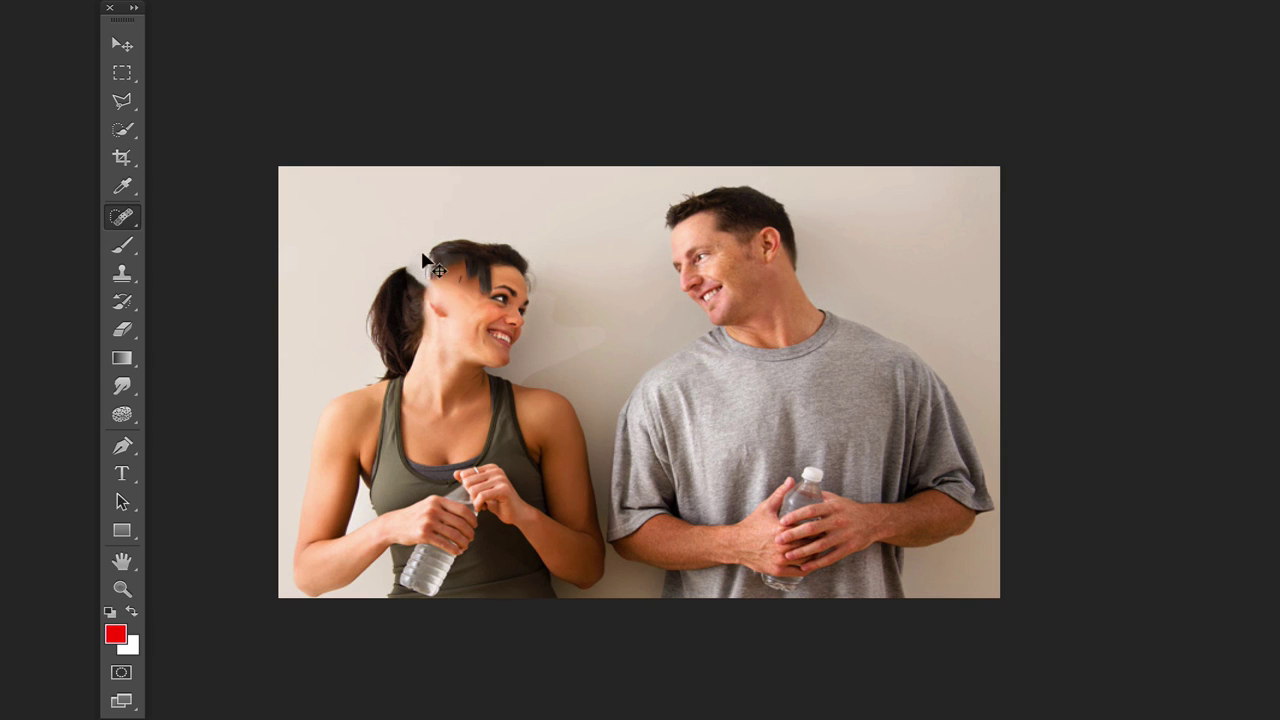
key("ctrl+z")
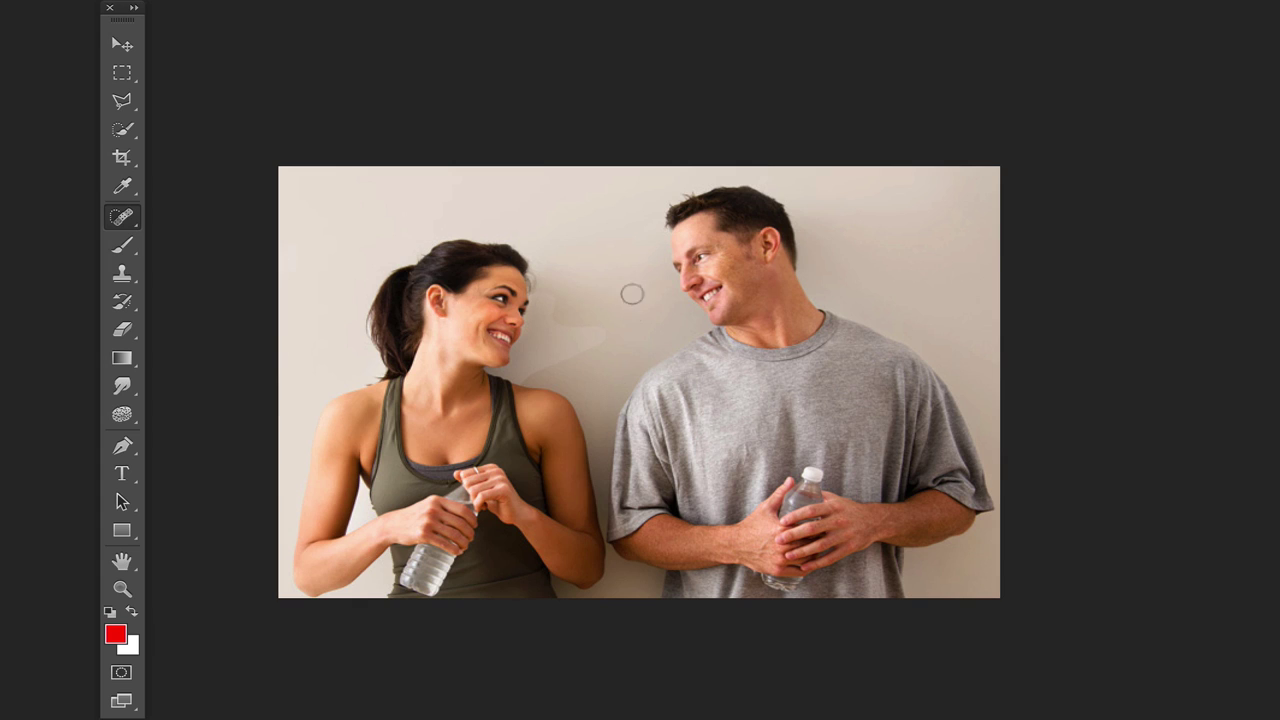
mouse_move(597, 329)
left_mouse_down()
mouse_move(578, 350)
mouse_move(594, 328)
left_mouse_up()
left_click_drag(124, 220, 241, 216)
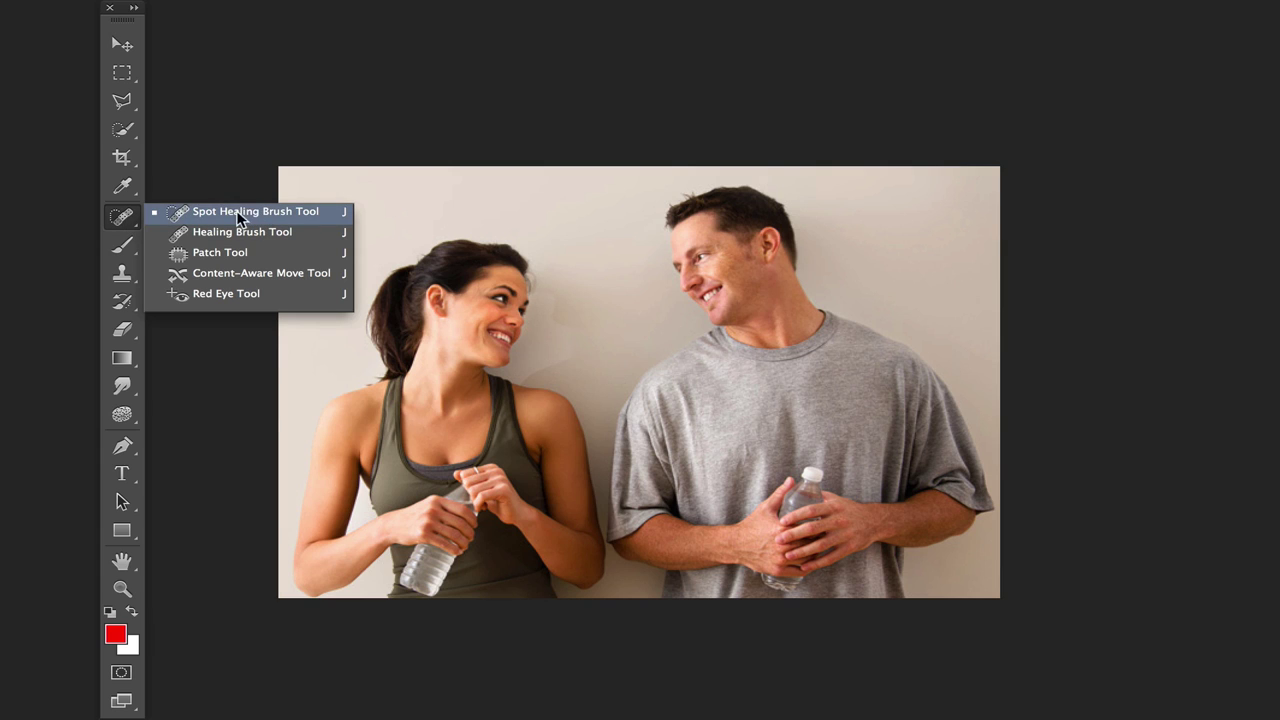
Apply the Red Eye Tool to the man's eye, then undo the fix.
left_click(230, 295)
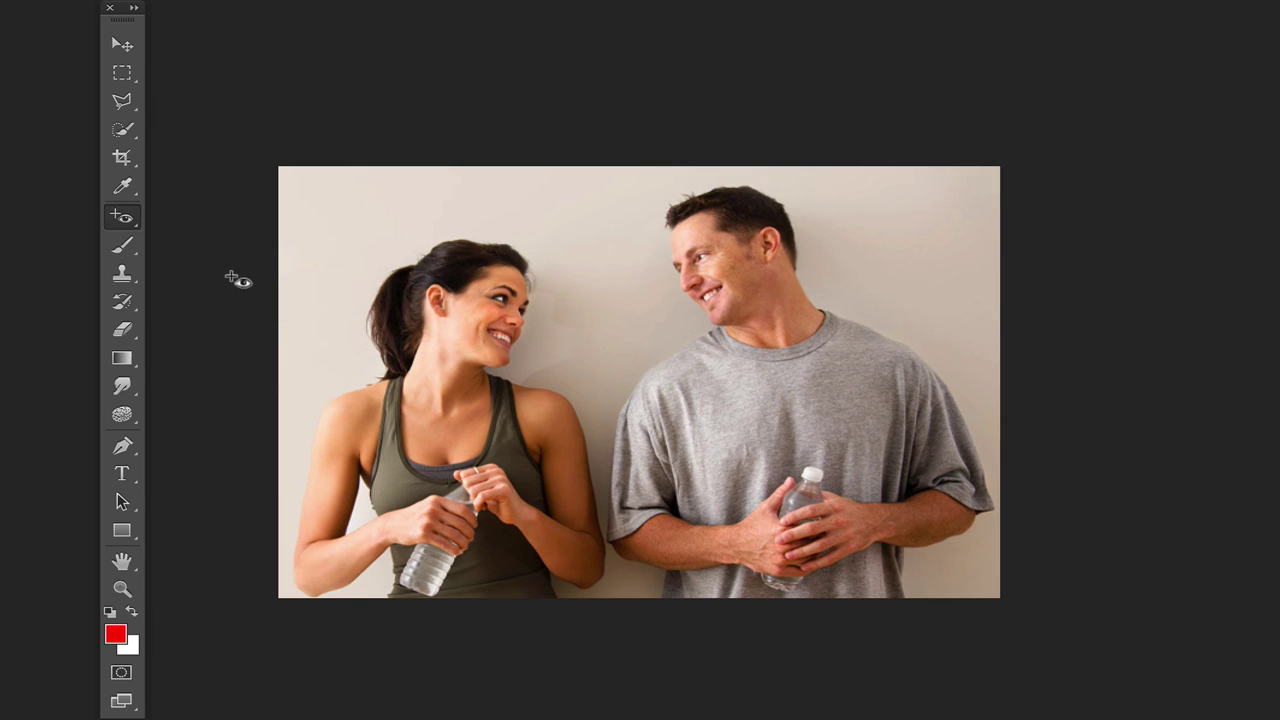
left_click(692, 254)
key("ctrl+z")
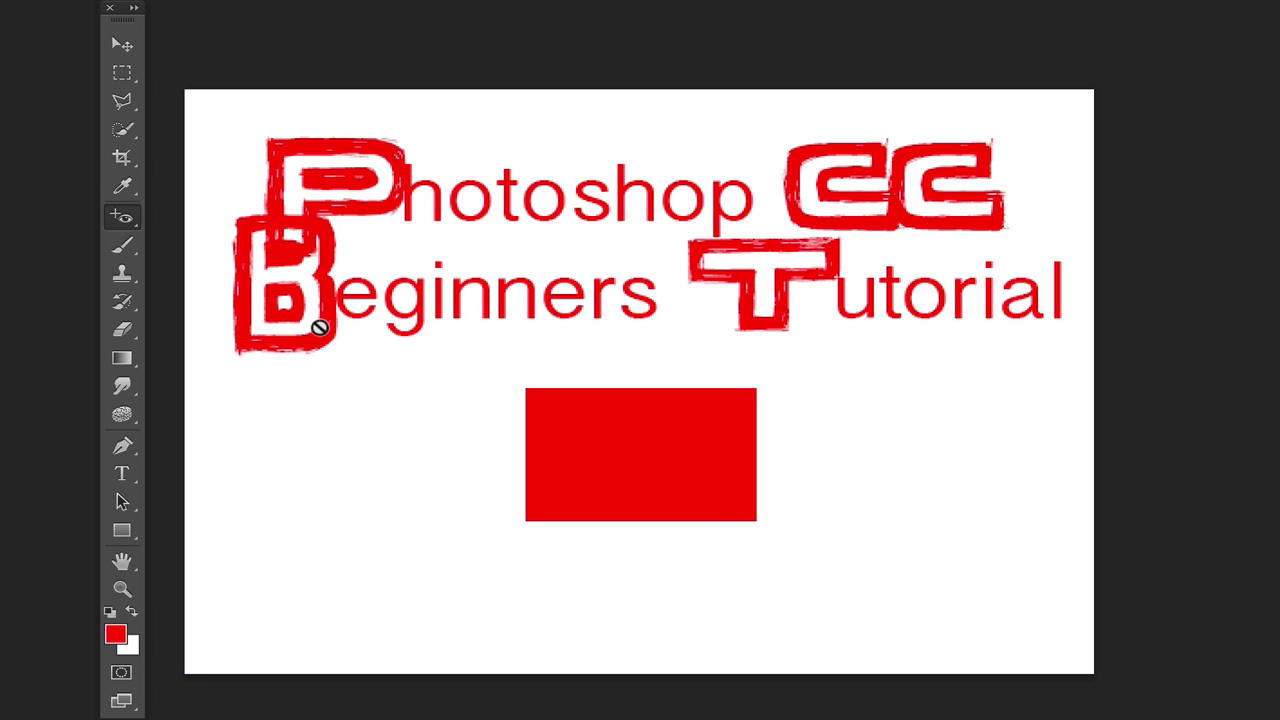
Switch to the Brush Tool and set its tip to the 25 px Round Curve bristle preset.
left_click(122, 245)
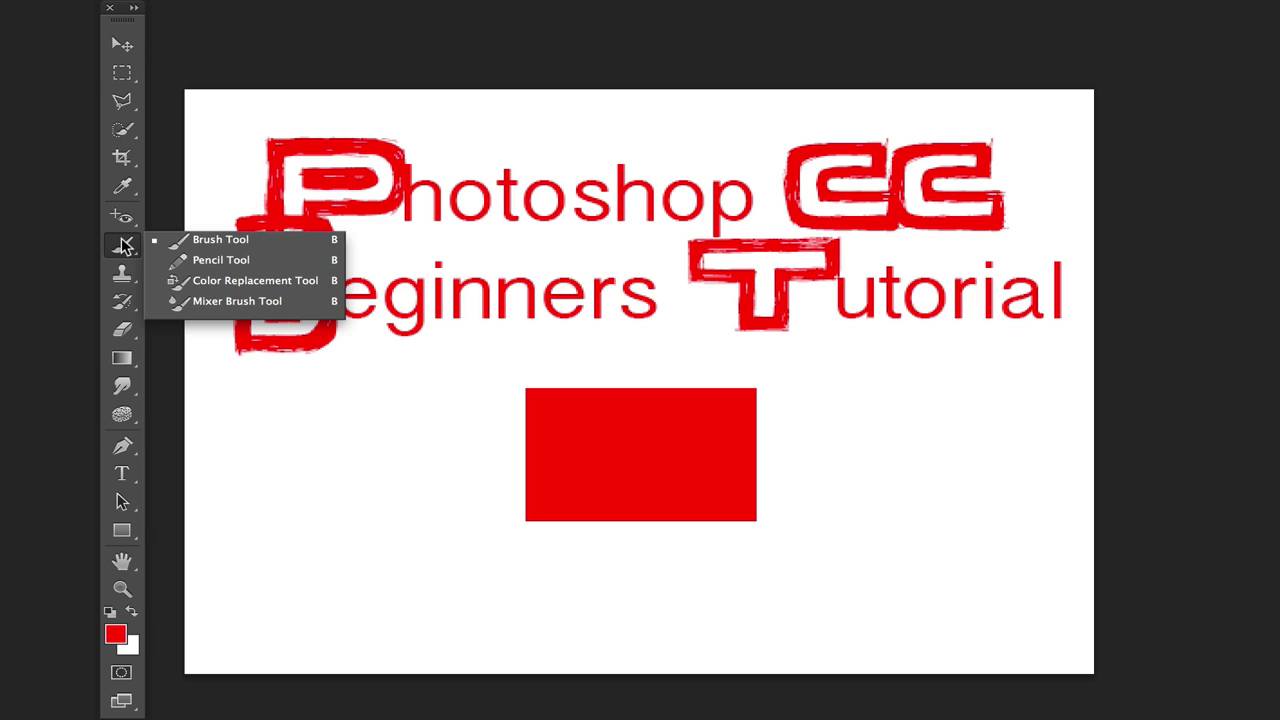
left_click(226, 241)
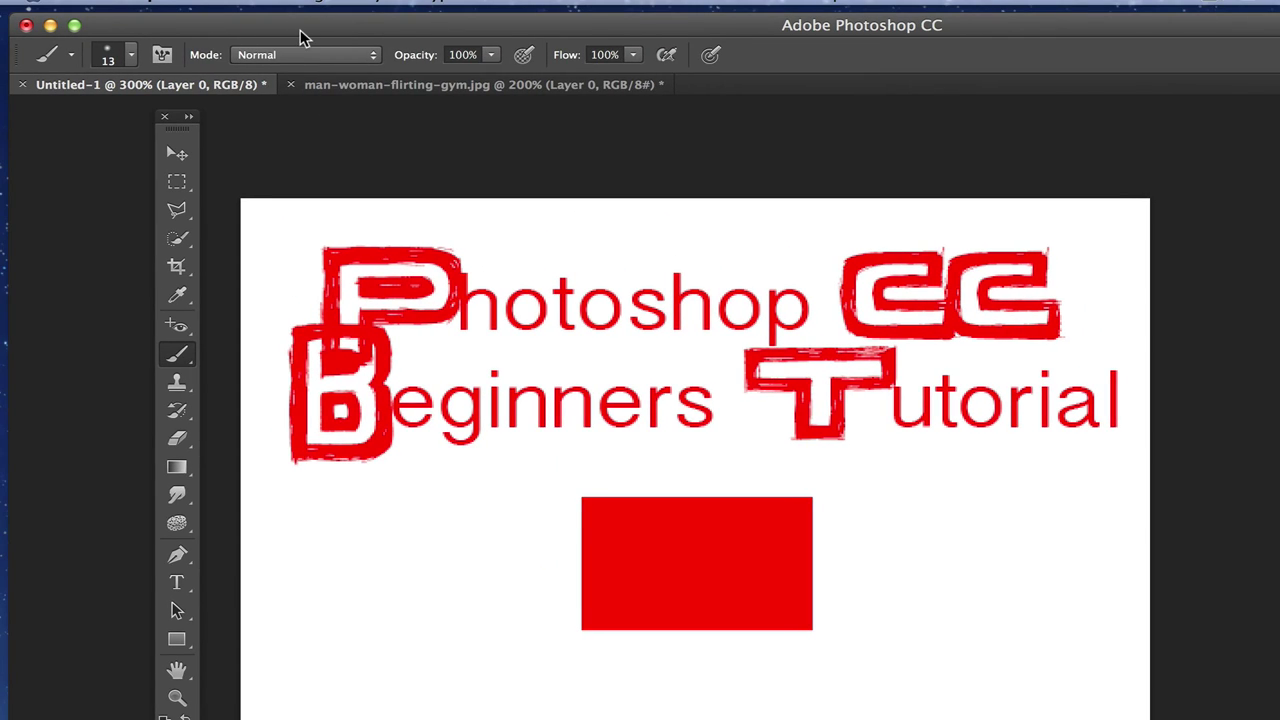
left_click(162, 54)
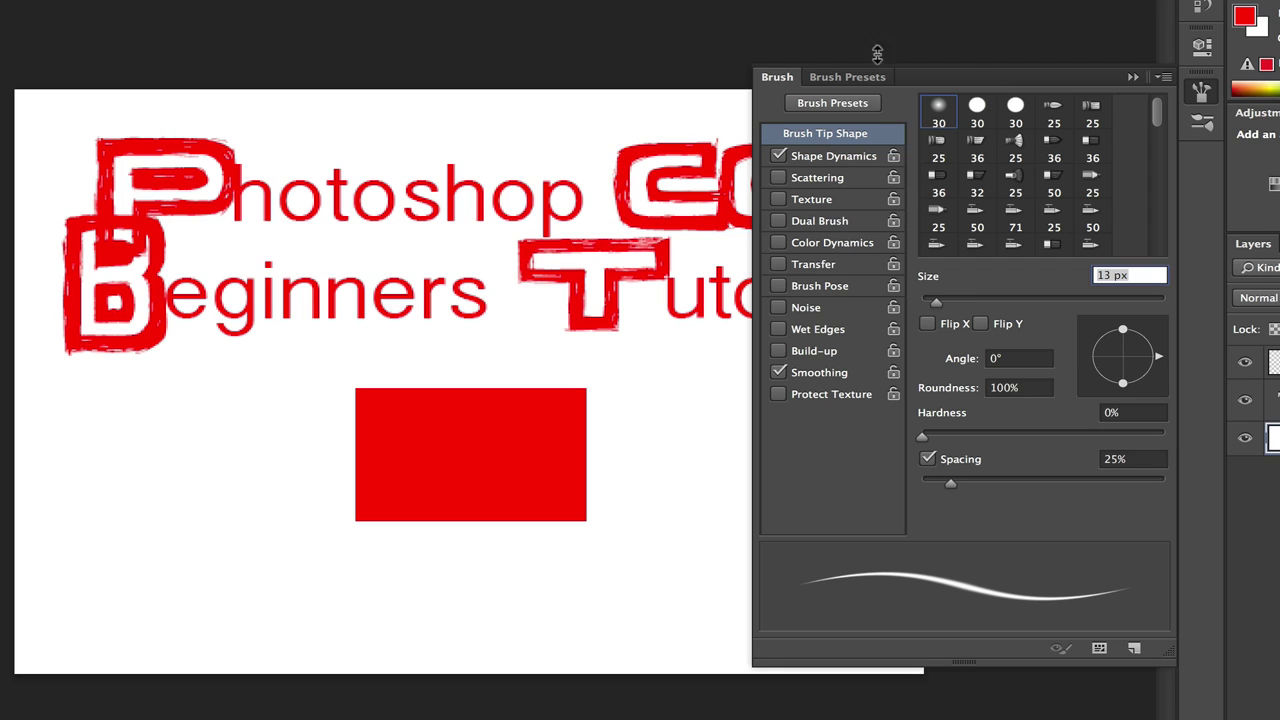
left_click(938, 143)
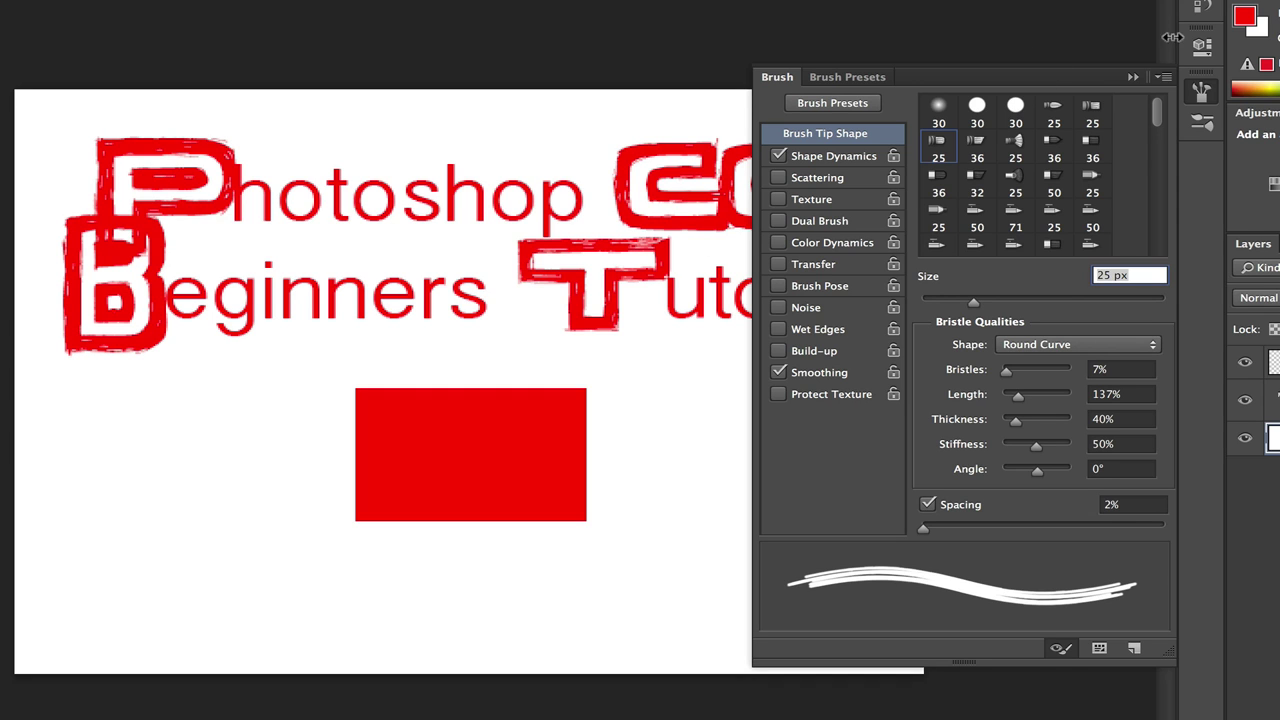
left_click(1148, 80)
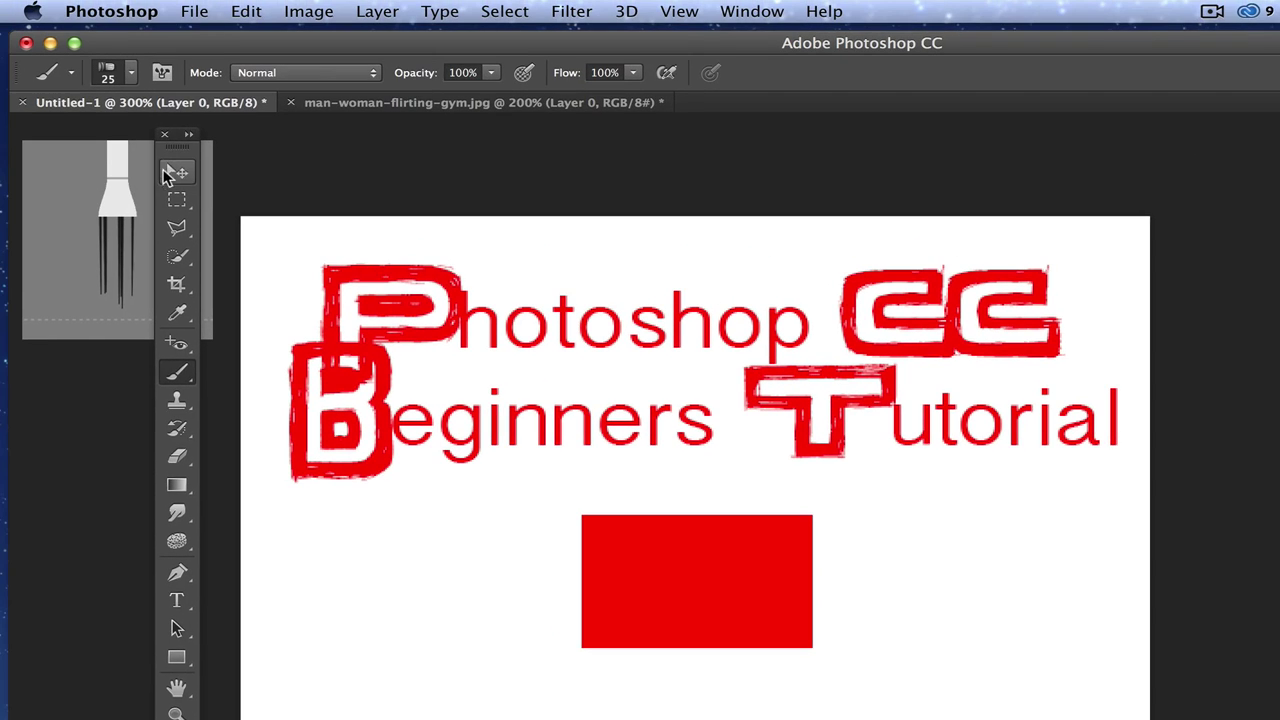
left_click(289, 70)
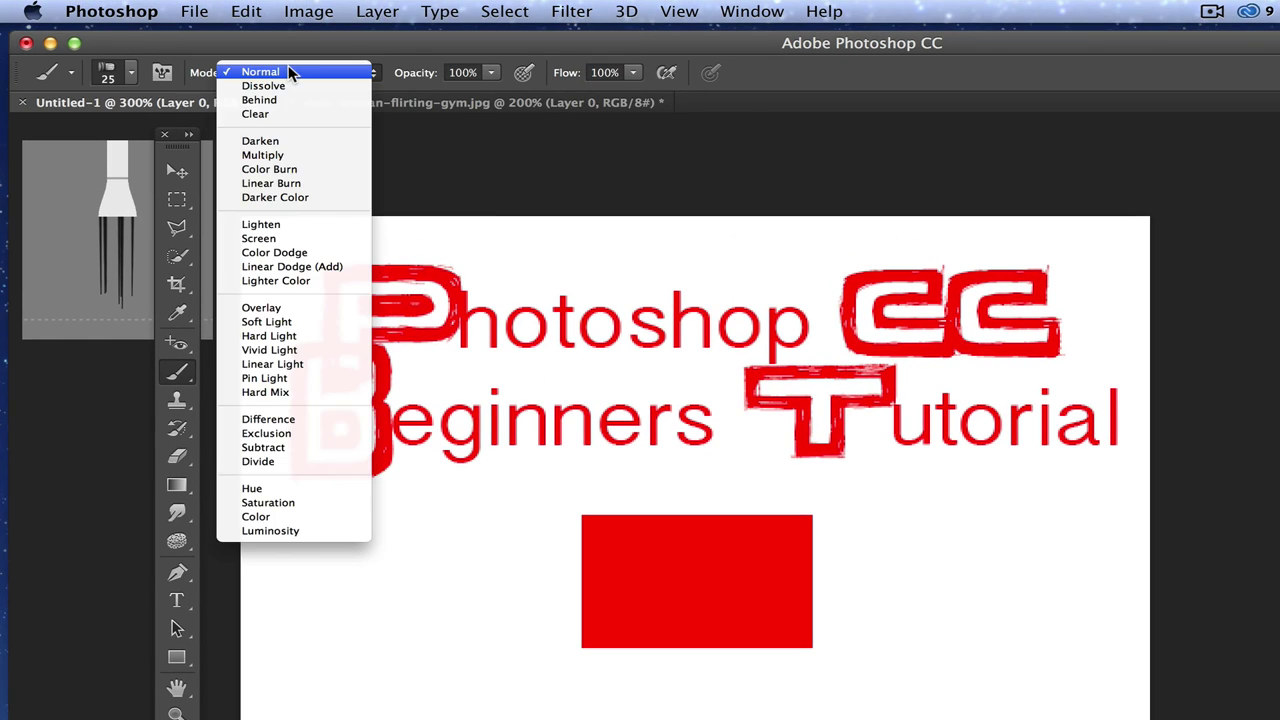
left_click(366, 45)
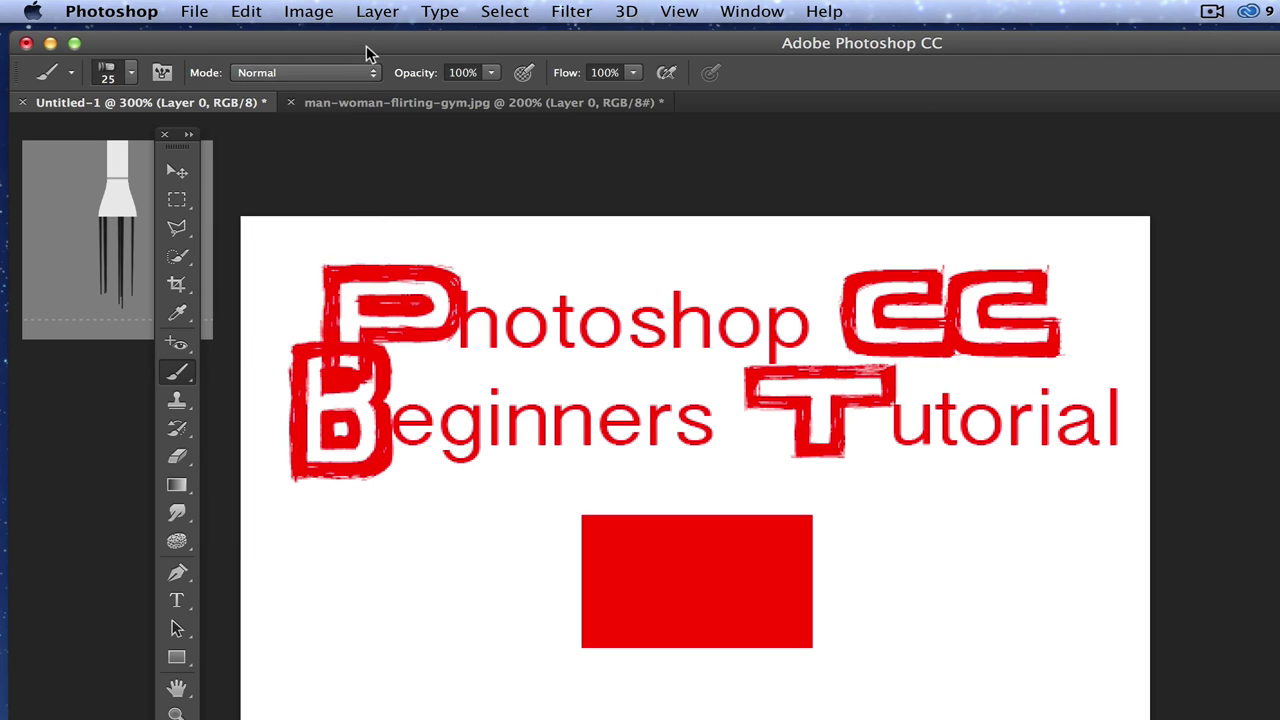
left_click(495, 72)
mouse_move(496, 102)
left_mouse_down()
mouse_move(414, 114)
mouse_move(497, 113)
left_mouse_up()
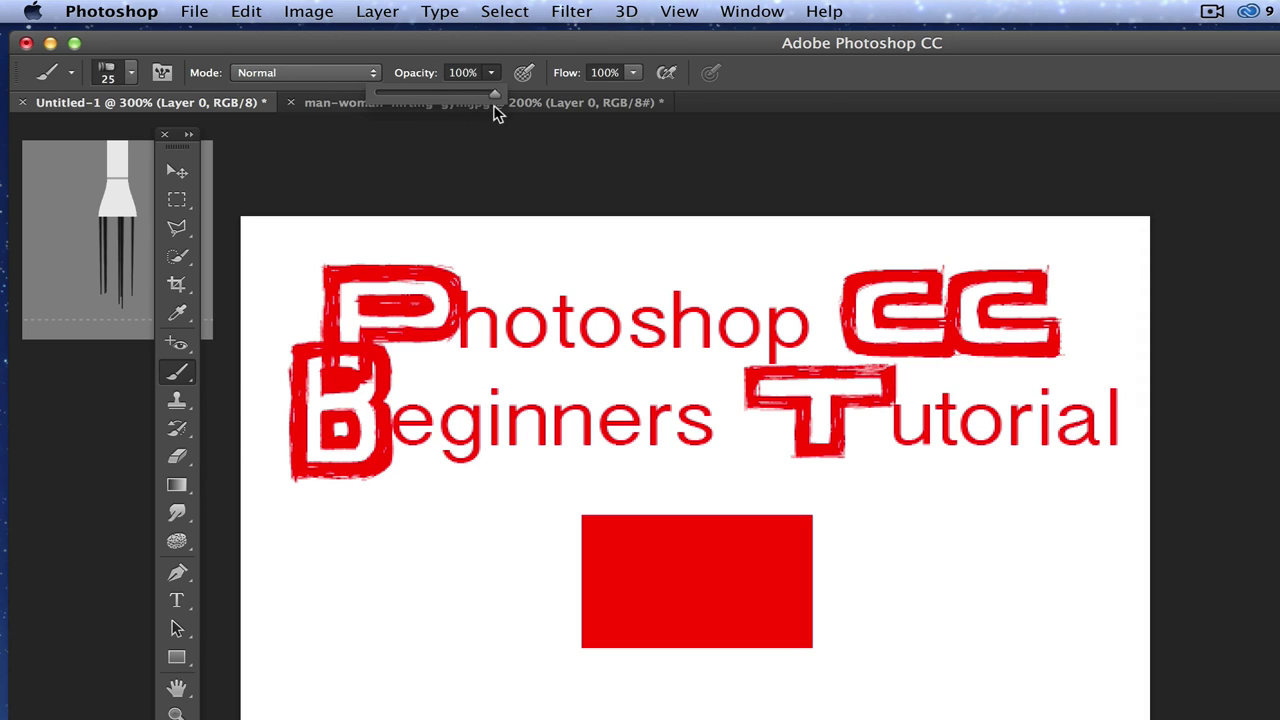
left_click(522, 47)
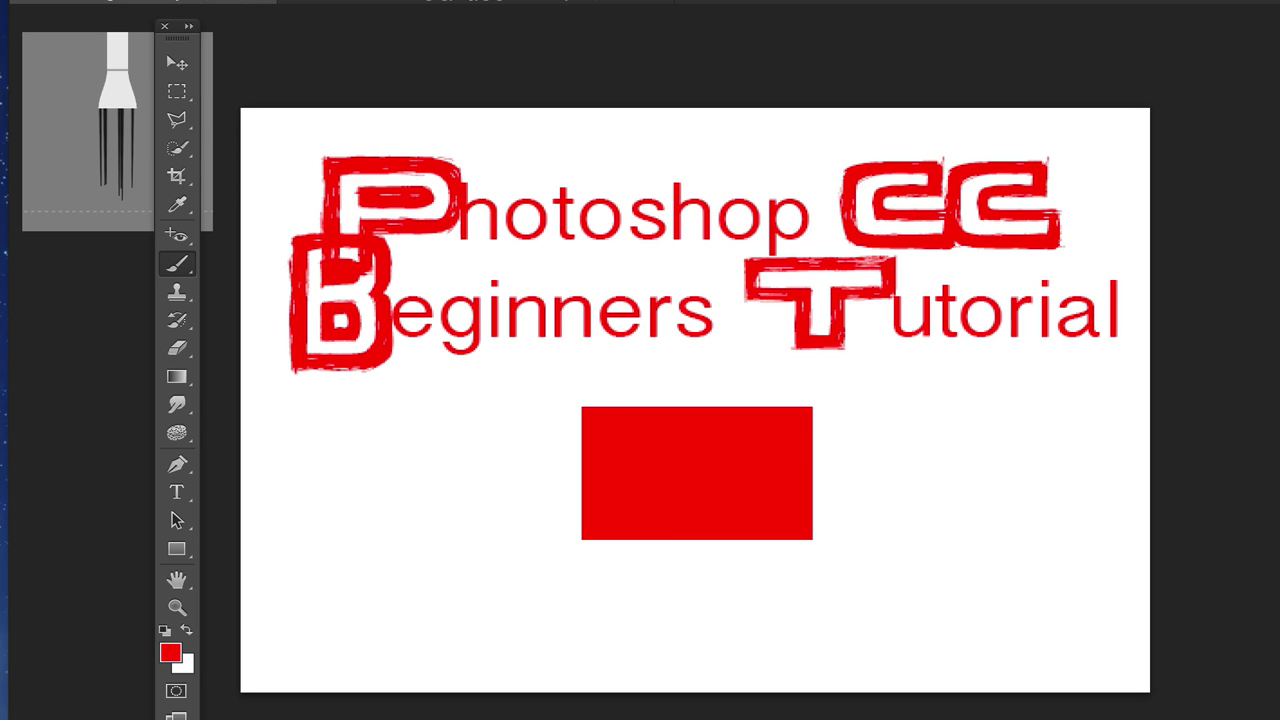
Set the foreground to green and paint bristle arcs at lower left and behind the red rectangle.
left_click(1275, 230)
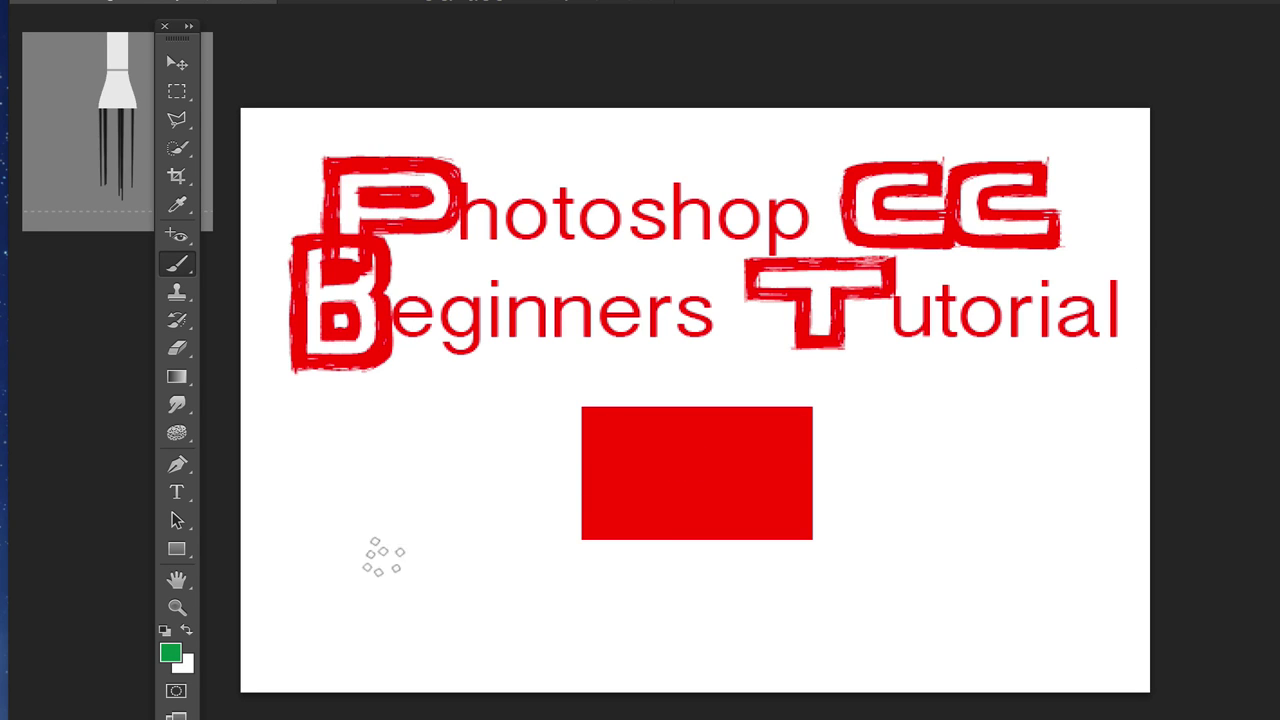
mouse_move(298, 575)
left_mouse_down()
mouse_move(345, 514)
mouse_move(399, 506)
mouse_move(550, 572)
left_mouse_up()
mouse_move(380, 632)
left_mouse_down()
mouse_move(421, 600)
mouse_move(513, 589)
mouse_move(590, 605)
left_mouse_up()
mouse_move(527, 474)
left_mouse_down()
mouse_move(436, 501)
mouse_move(358, 558)
left_mouse_up()
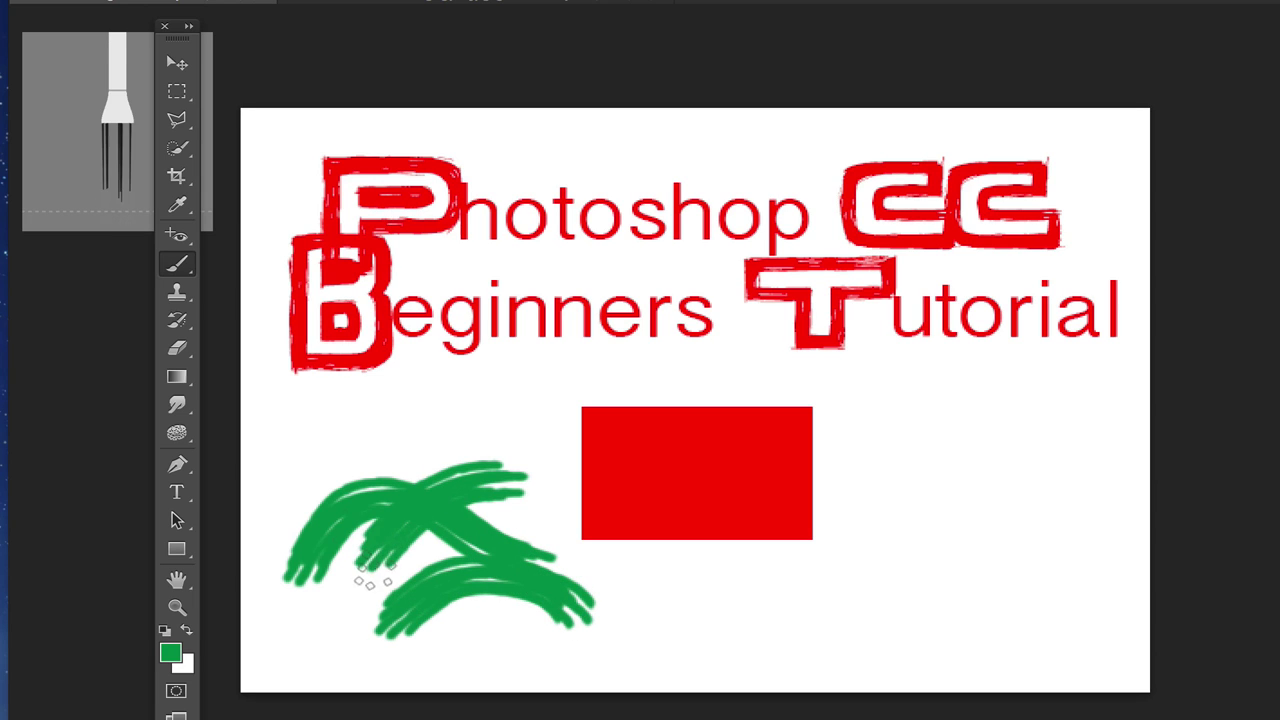
mouse_move(272, 468)
left_mouse_down()
mouse_move(322, 440)
mouse_move(458, 462)
left_mouse_up()
mouse_move(252, 528)
left_mouse_down()
mouse_move(307, 513)
mouse_move(398, 585)
left_mouse_up()
mouse_move(508, 443)
left_mouse_down()
mouse_move(402, 465)
mouse_move(356, 482)
left_mouse_up()
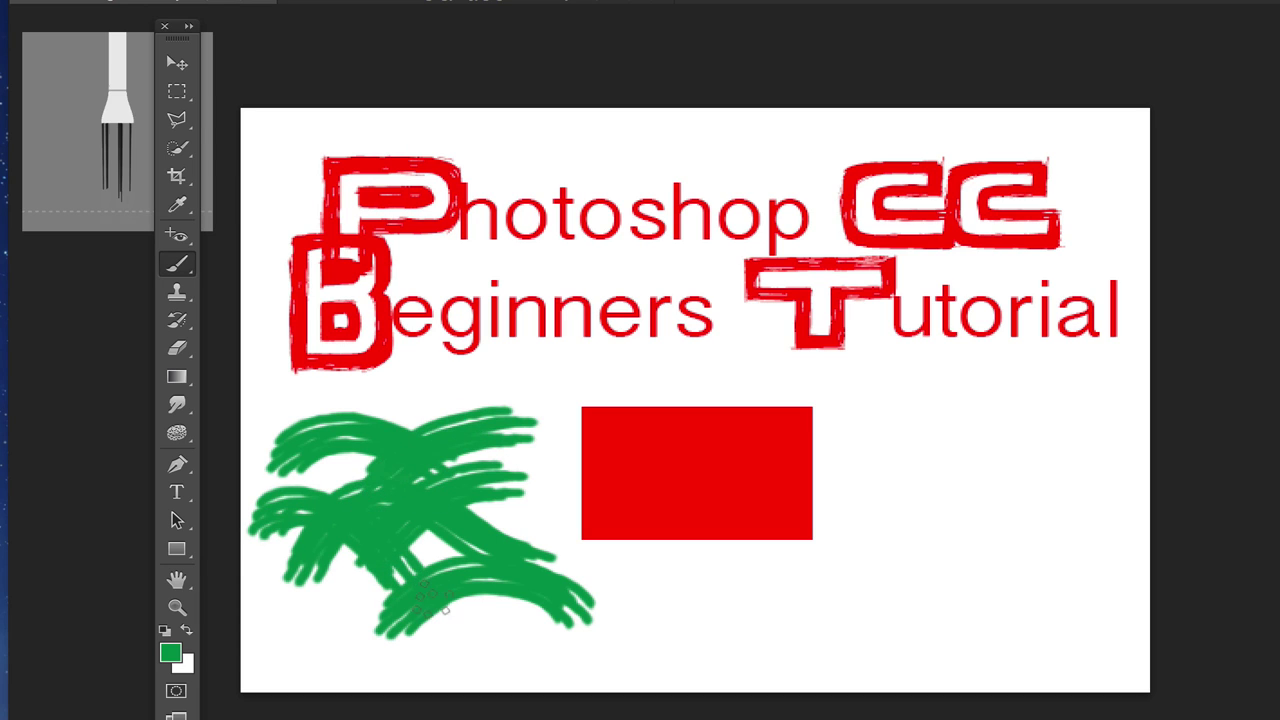
left_click_drag(545, 512, 635, 538)
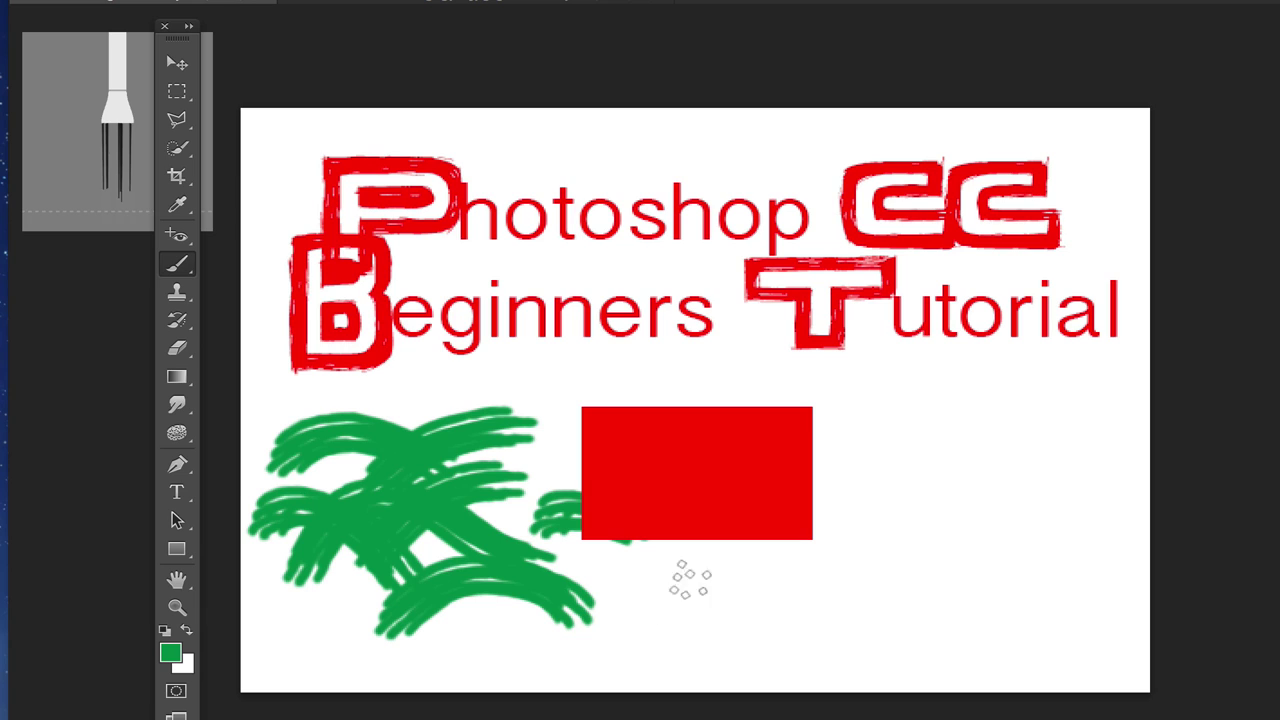
left_click_drag(853, 512, 750, 540)
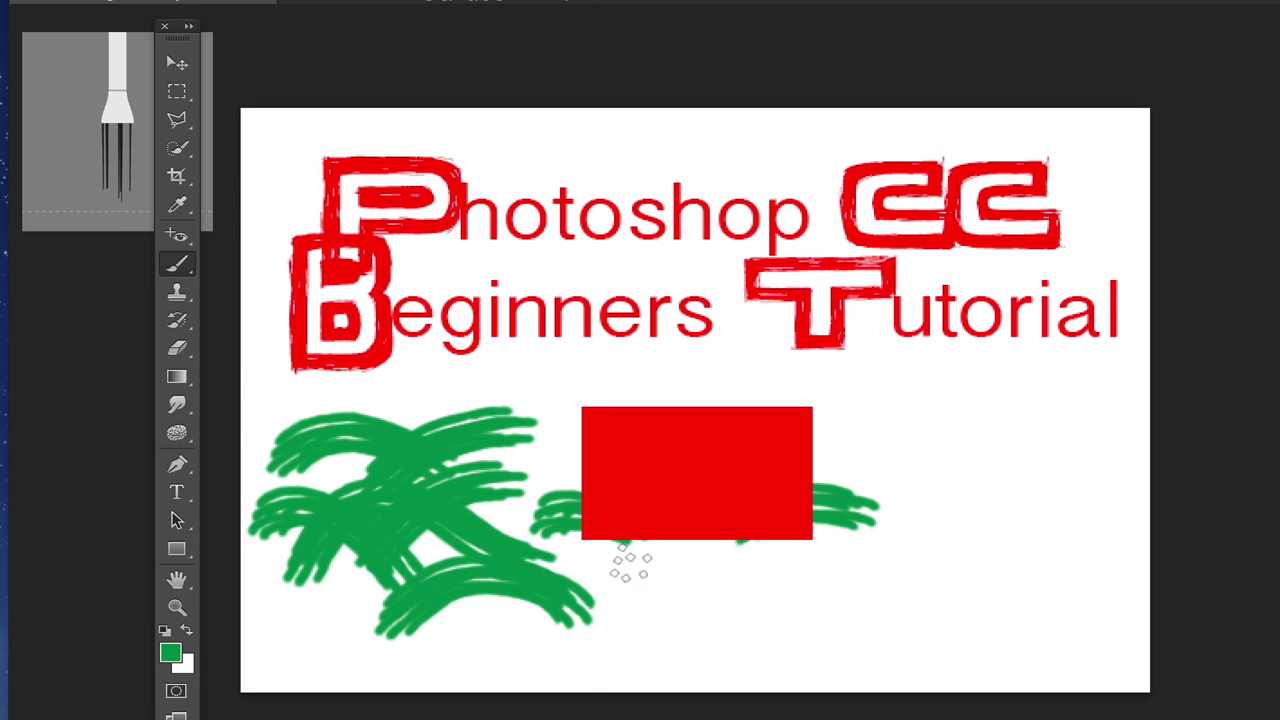
Draw a thin green heart outline with the Pencil Tool right of the red rectangle.
left_click(189, 263)
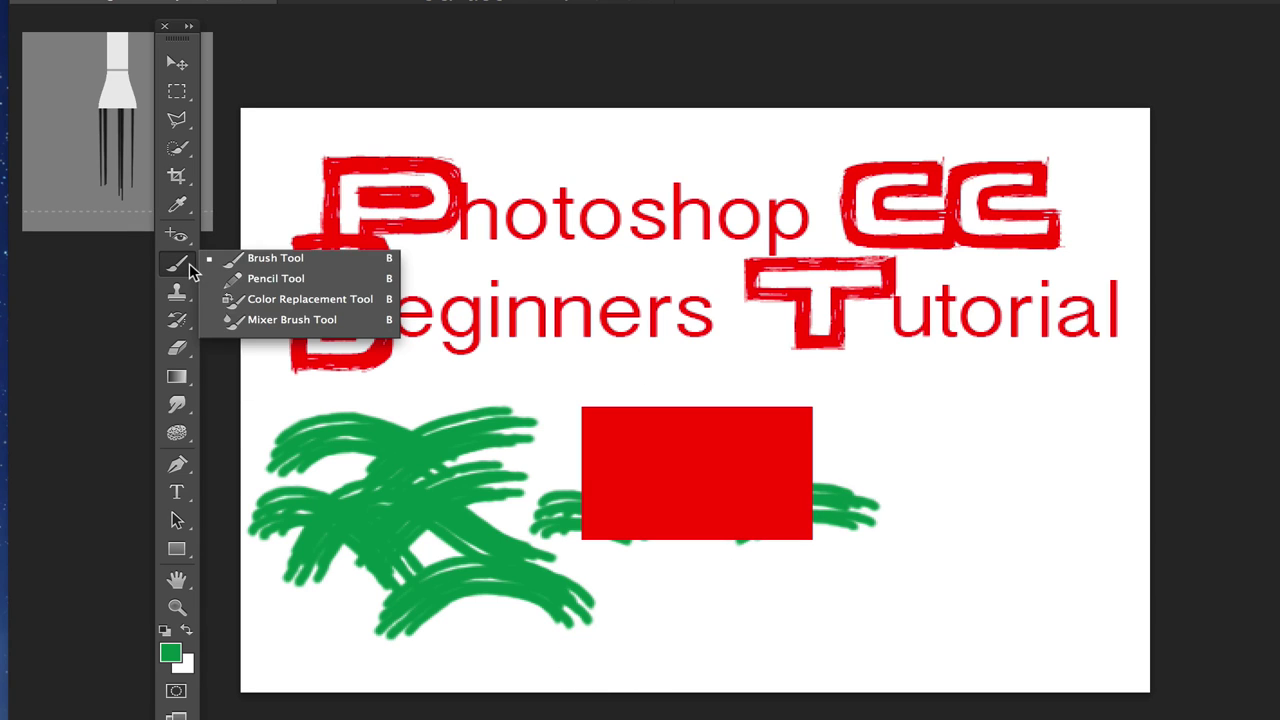
left_click(300, 281)
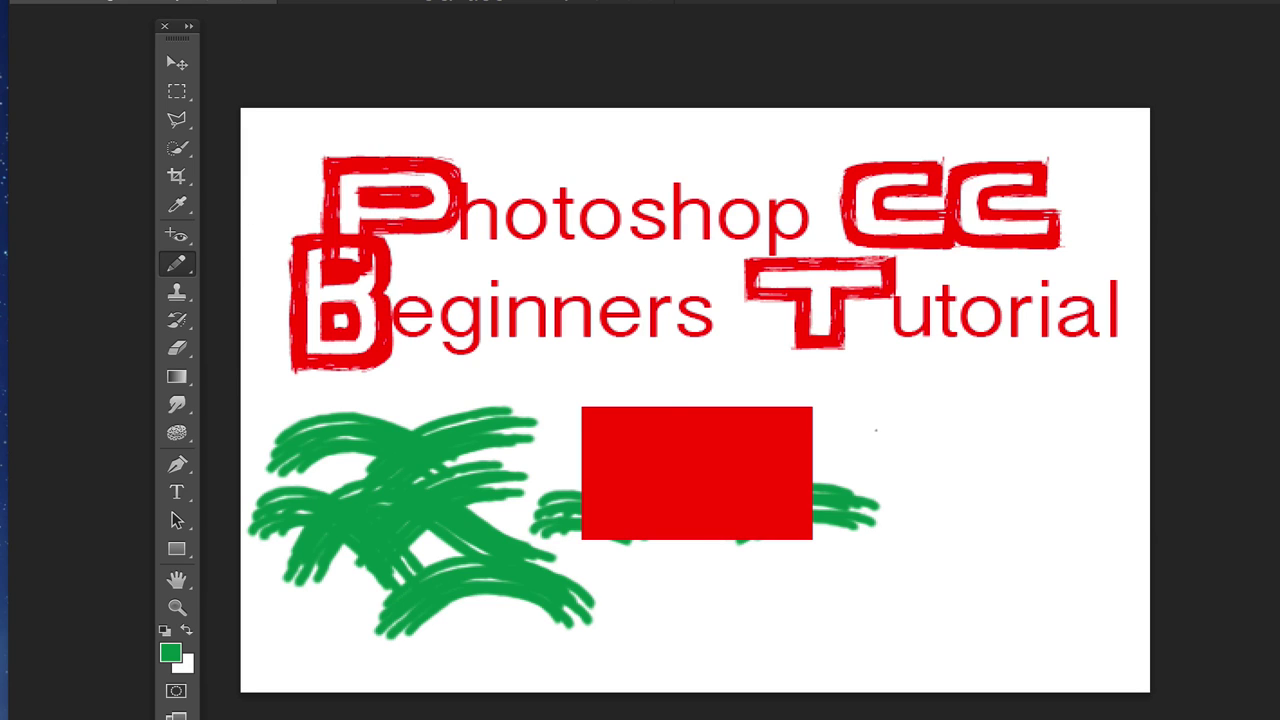
mouse_move(875, 439)
left_mouse_down()
mouse_move(908, 388)
mouse_move(930, 401)
mouse_move(932, 422)
mouse_move(954, 390)
mouse_move(979, 405)
mouse_move(984, 431)
mouse_move(923, 531)
left_mouse_up()
left_click_drag(874, 438, 923, 527)
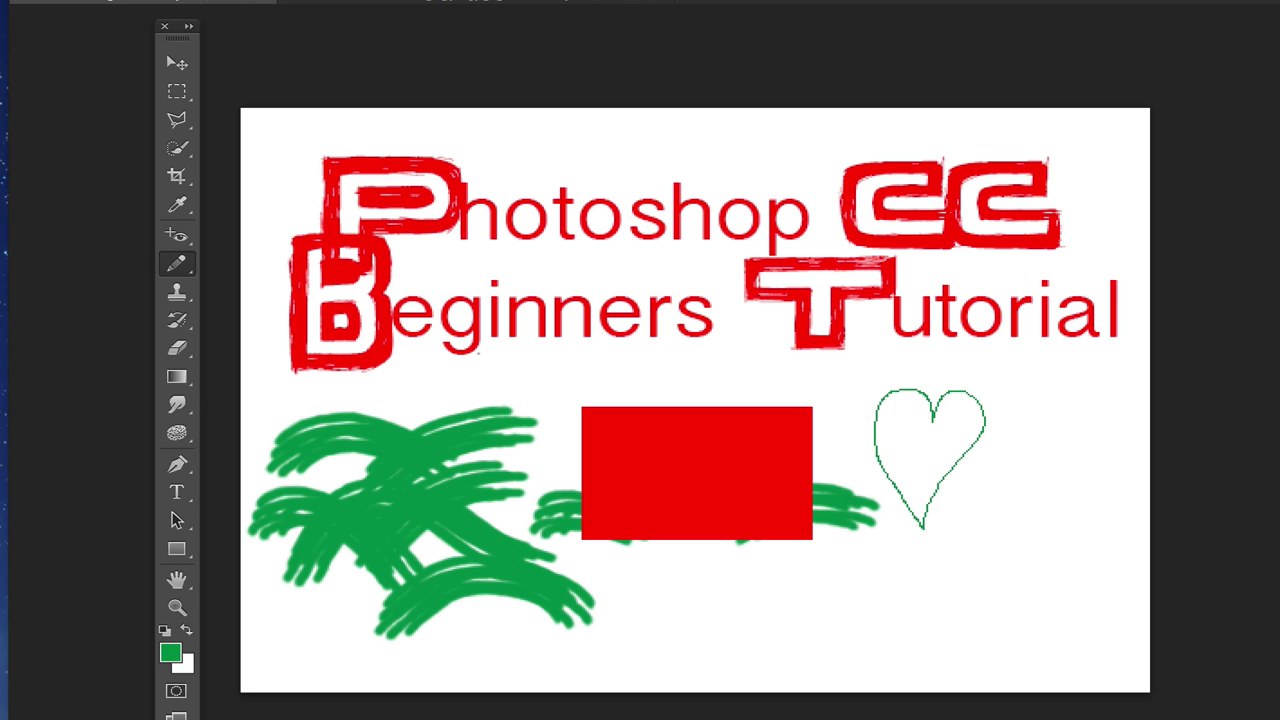
right_click(176, 263)
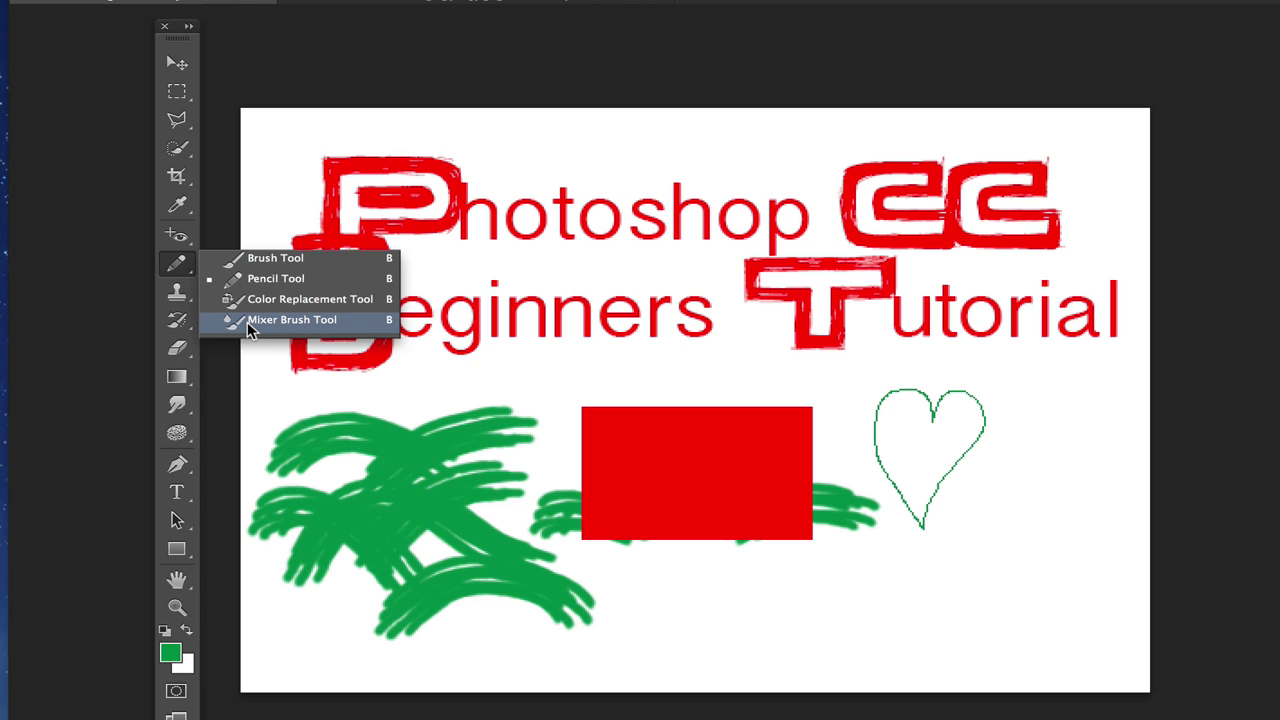
Try the Mixer Brush and Clone Stamp, dismissing the missing-source warning twice.
left_click(290, 320)
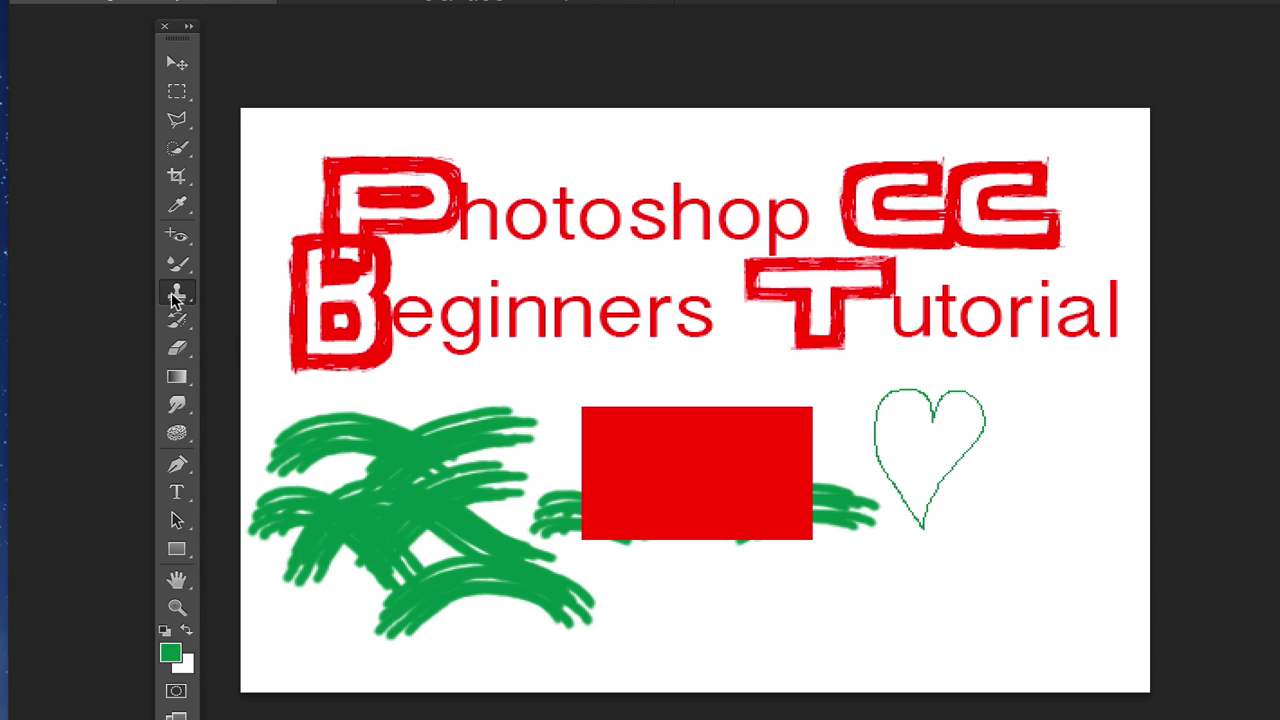
right_click(175, 292)
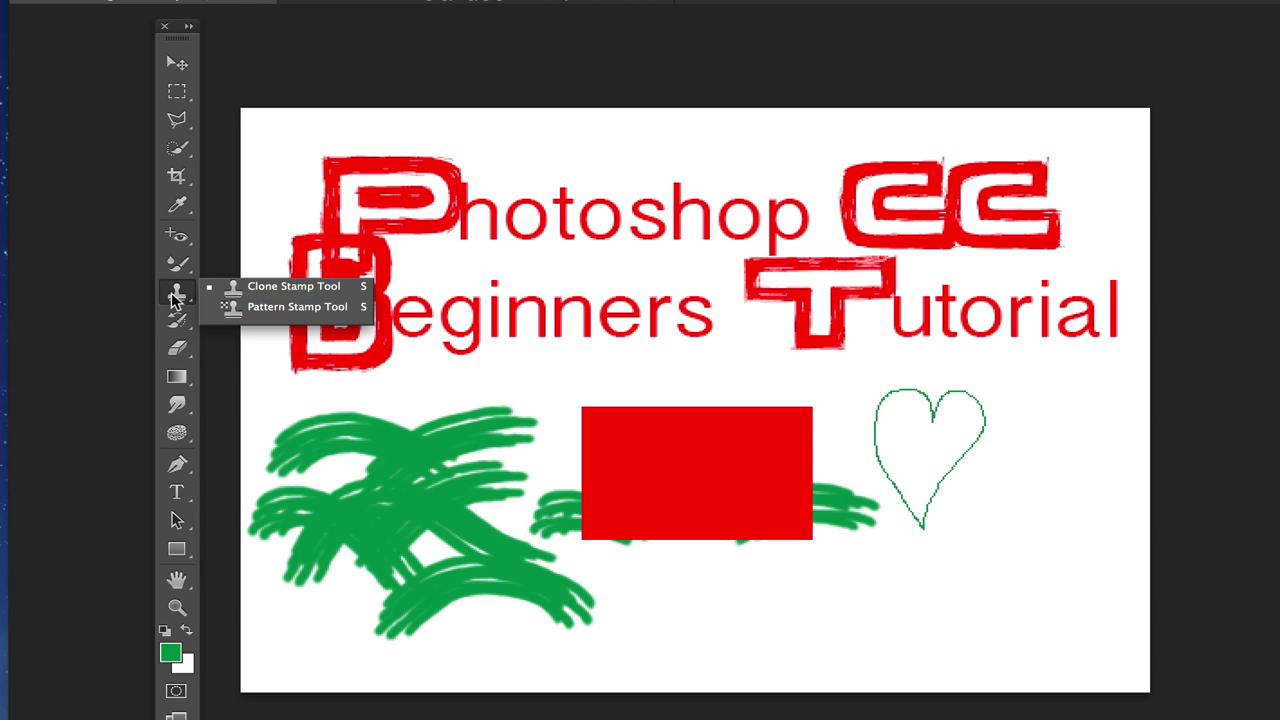
left_click(272, 284)
left_click(864, 375)
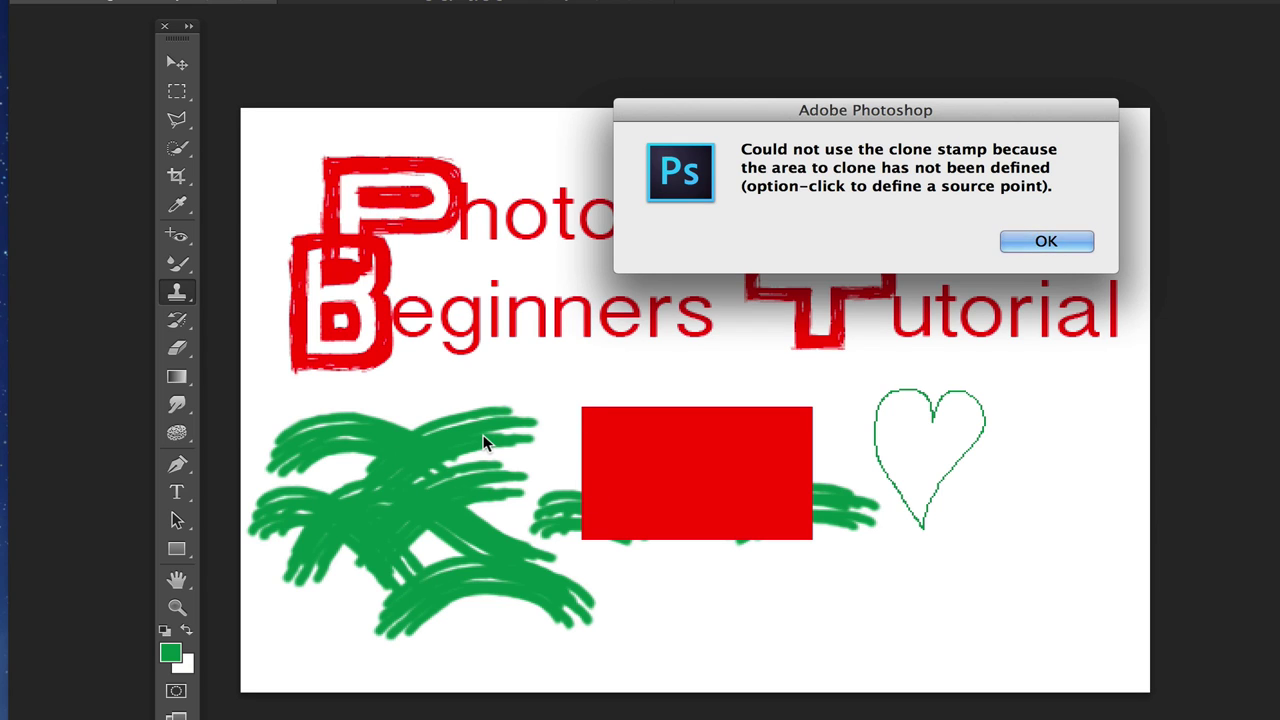
left_click(1035, 248)
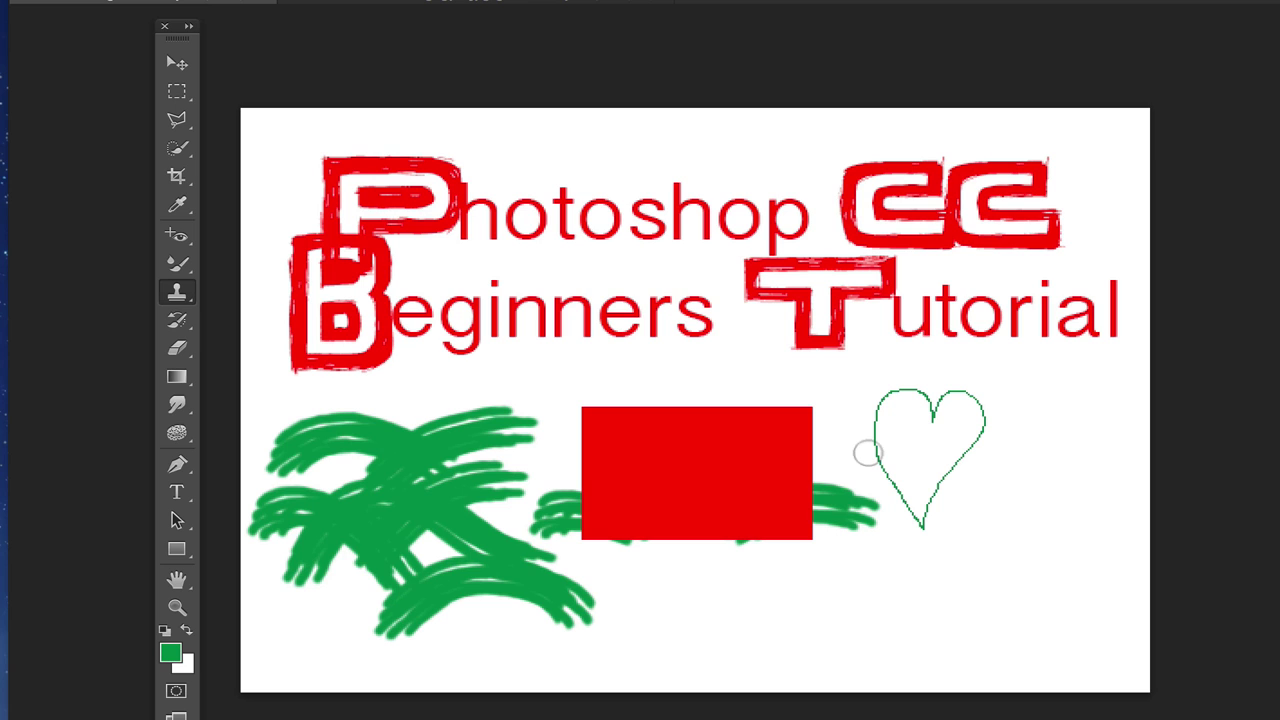
left_click(751, 434)
left_click(1047, 242)
Cycle through the Pattern Stamp and Art History Brush, ending on the Eraser Tool.
right_click(188, 299)
left_click(250, 309)
right_click(178, 322)
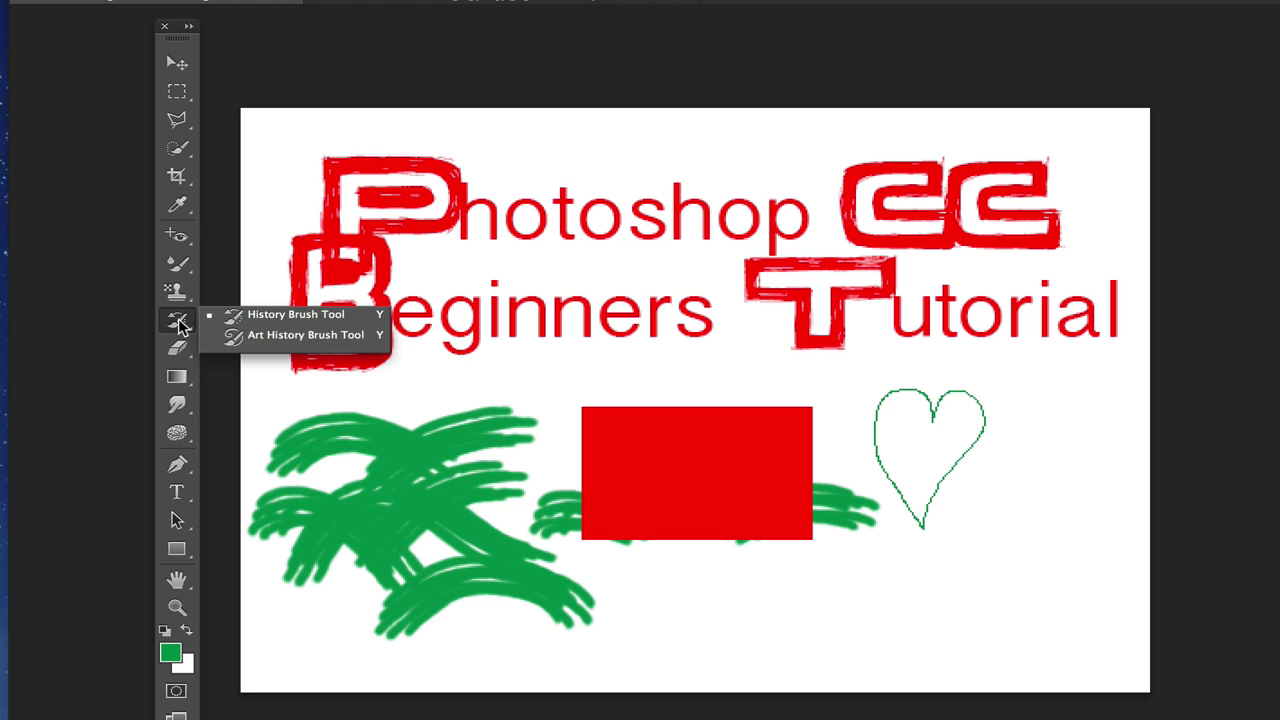
left_click(268, 335)
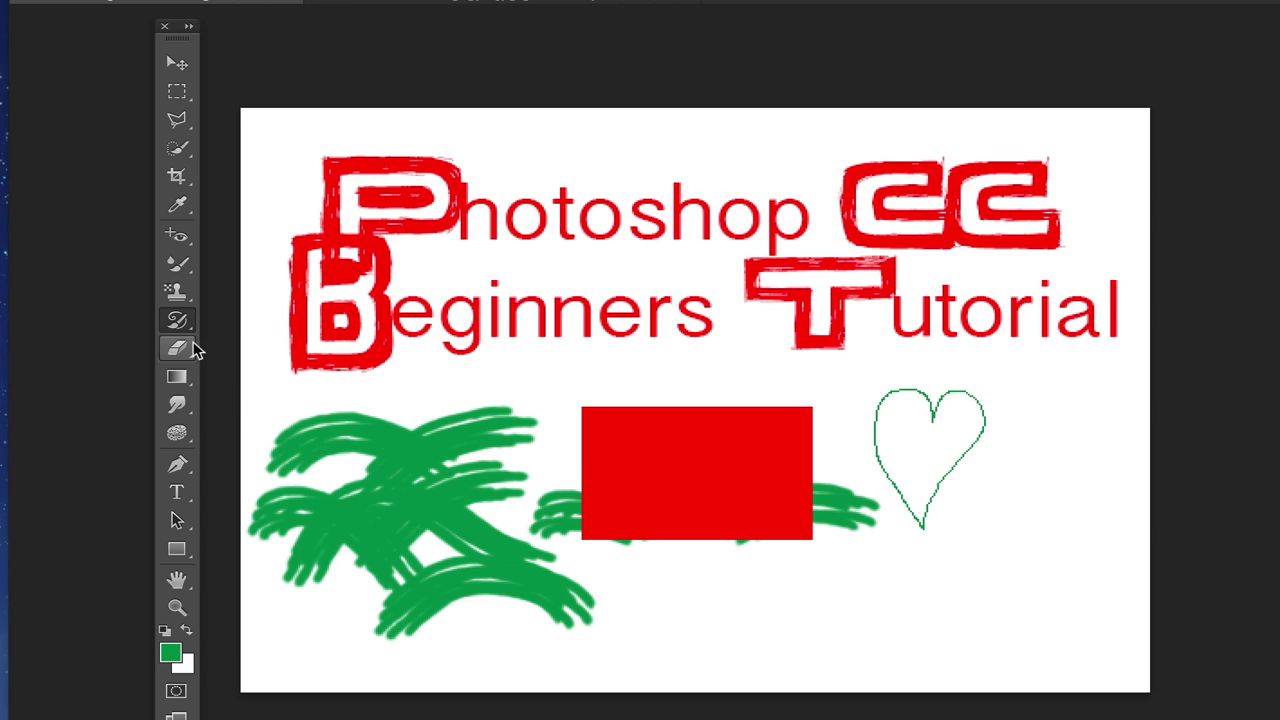
left_click(193, 348)
key("Escape")
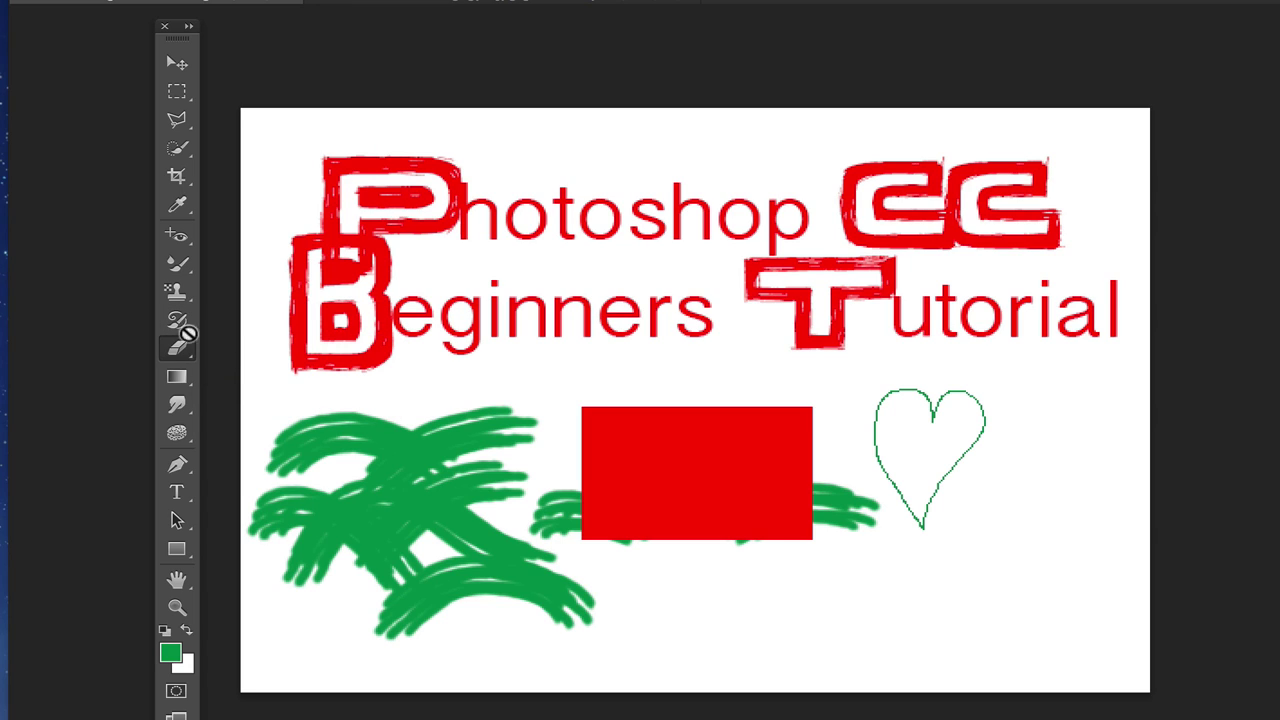
left_click(177, 350)
left_click(421, 3)
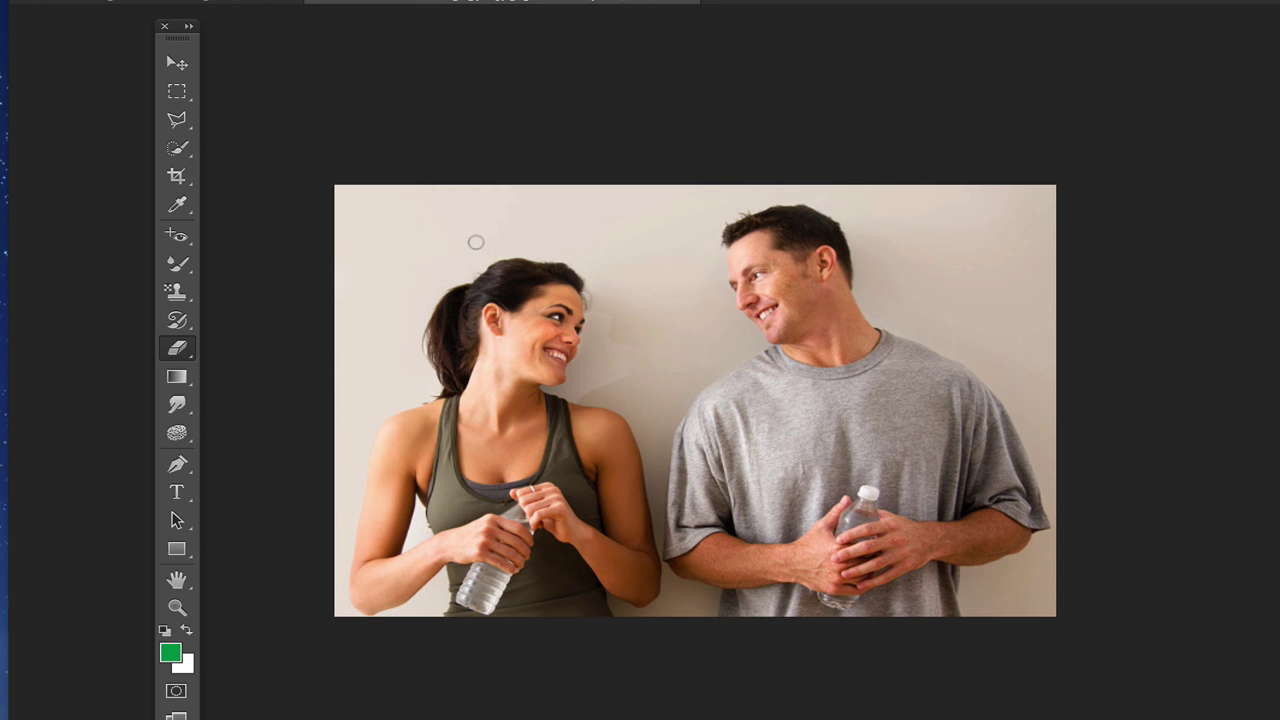
mouse_move(677, 371)
left_mouse_down()
mouse_move(738, 380)
mouse_move(766, 399)
mouse_move(774, 431)
mouse_move(706, 420)
mouse_move(681, 379)
mouse_move(749, 406)
mouse_move(684, 396)
left_mouse_up()
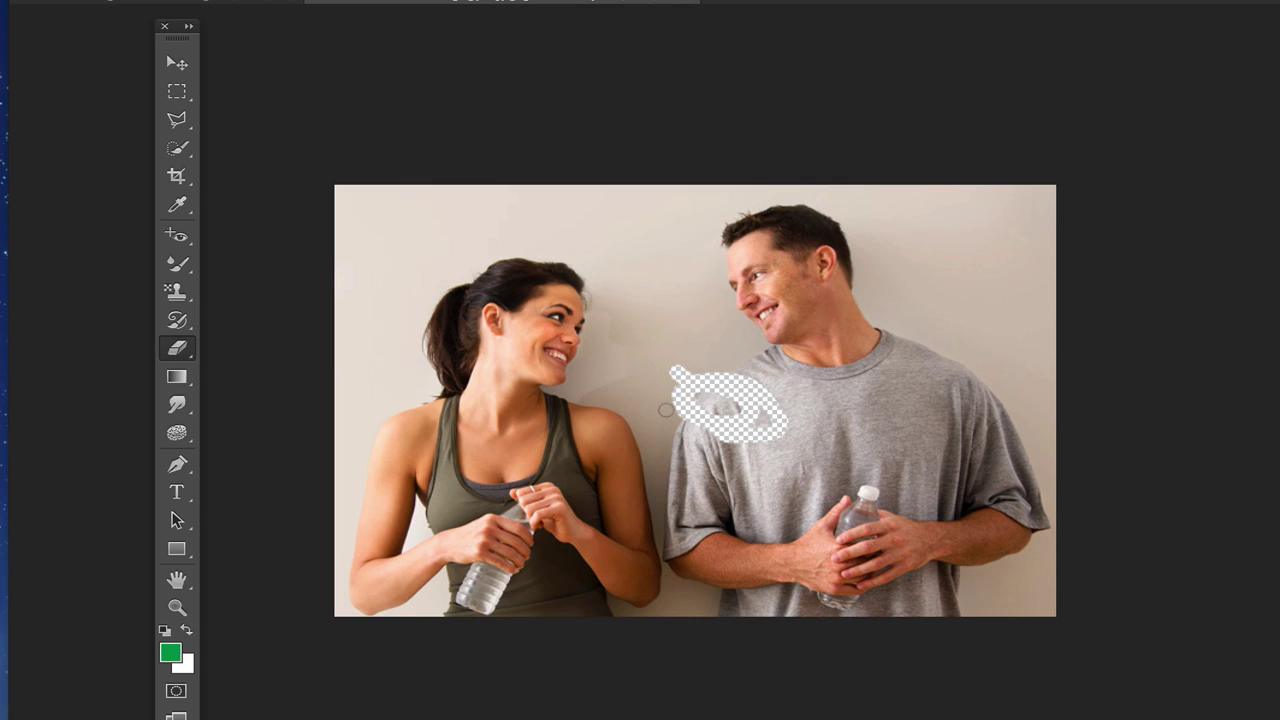
key("ctrl+z")
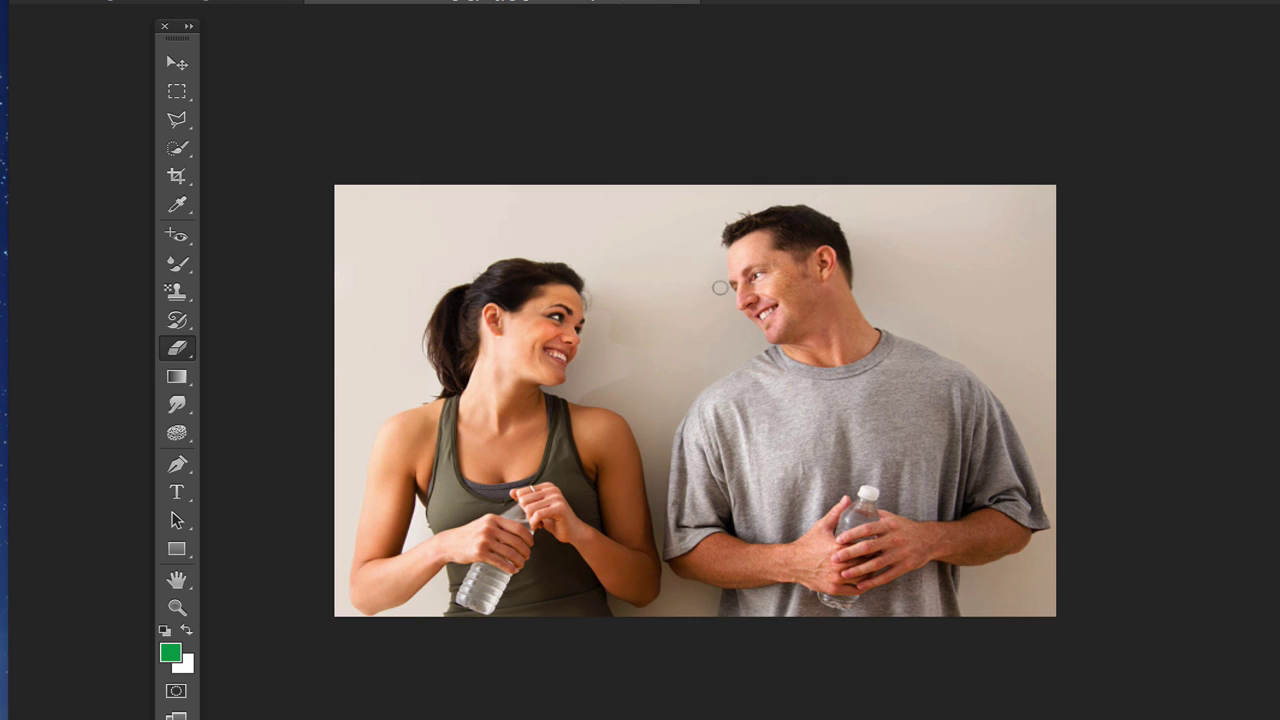
mouse_move(645, 265)
left_mouse_down()
mouse_move(509, 214)
mouse_move(590, 280)
mouse_move(548, 255)
left_mouse_up()
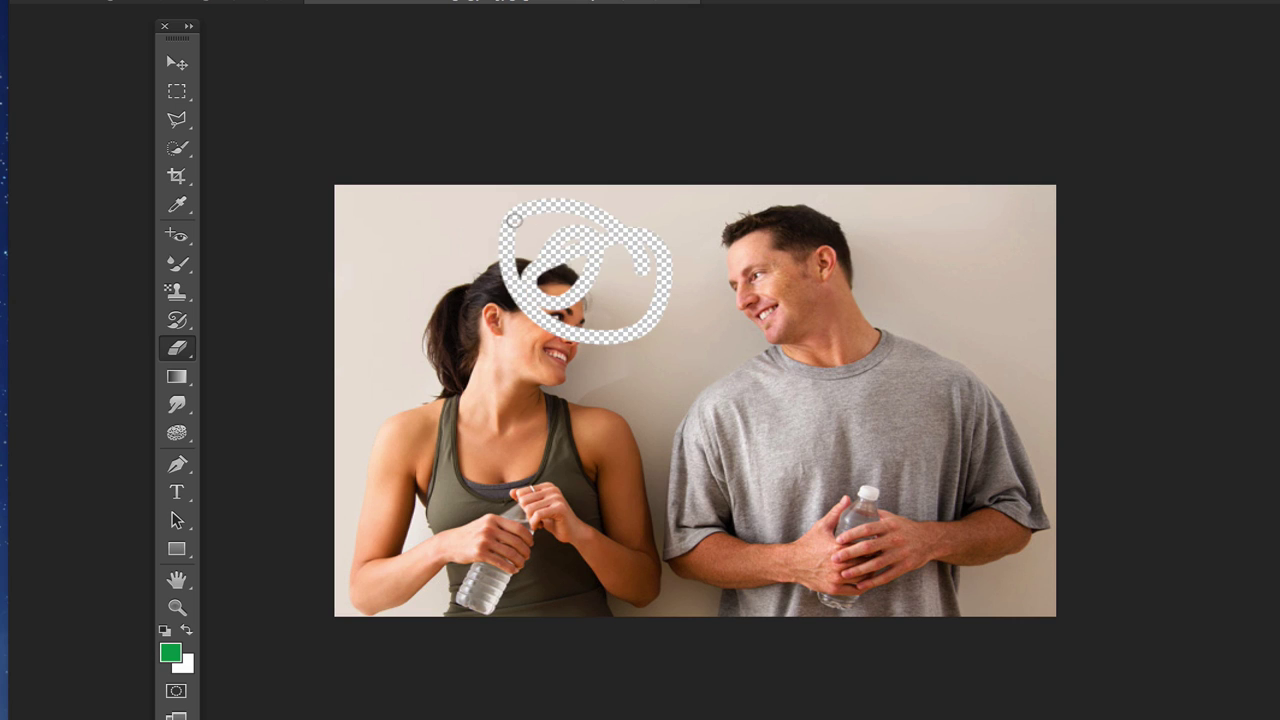
key("ctrl+z")
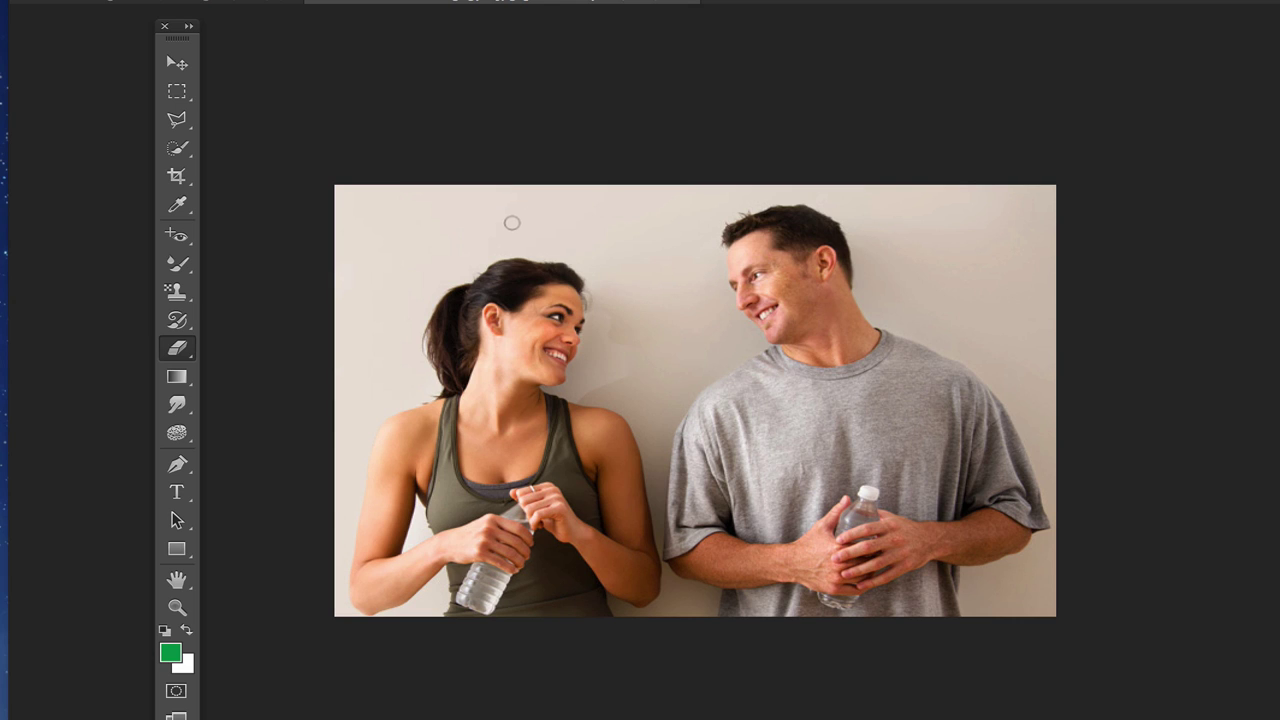
On the title document, select the Gradient Tool with the orange-to-yellow preset.
left_click(274, 8)
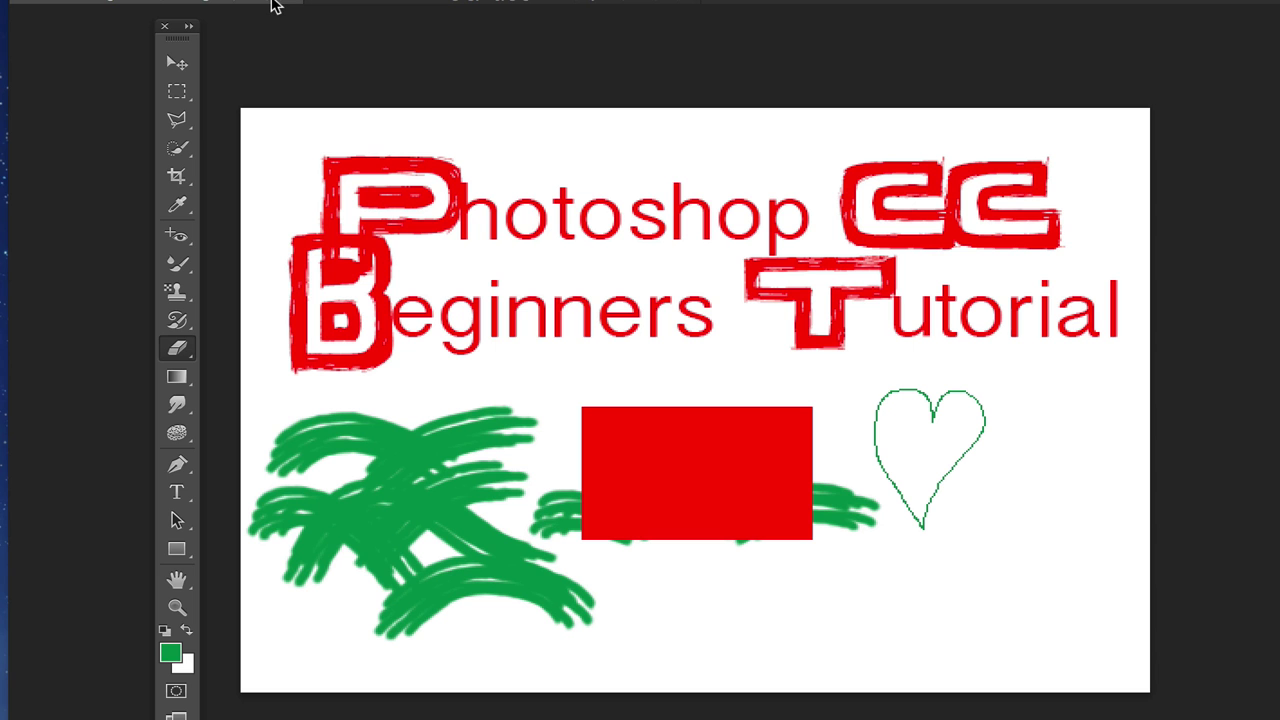
right_click(176, 377)
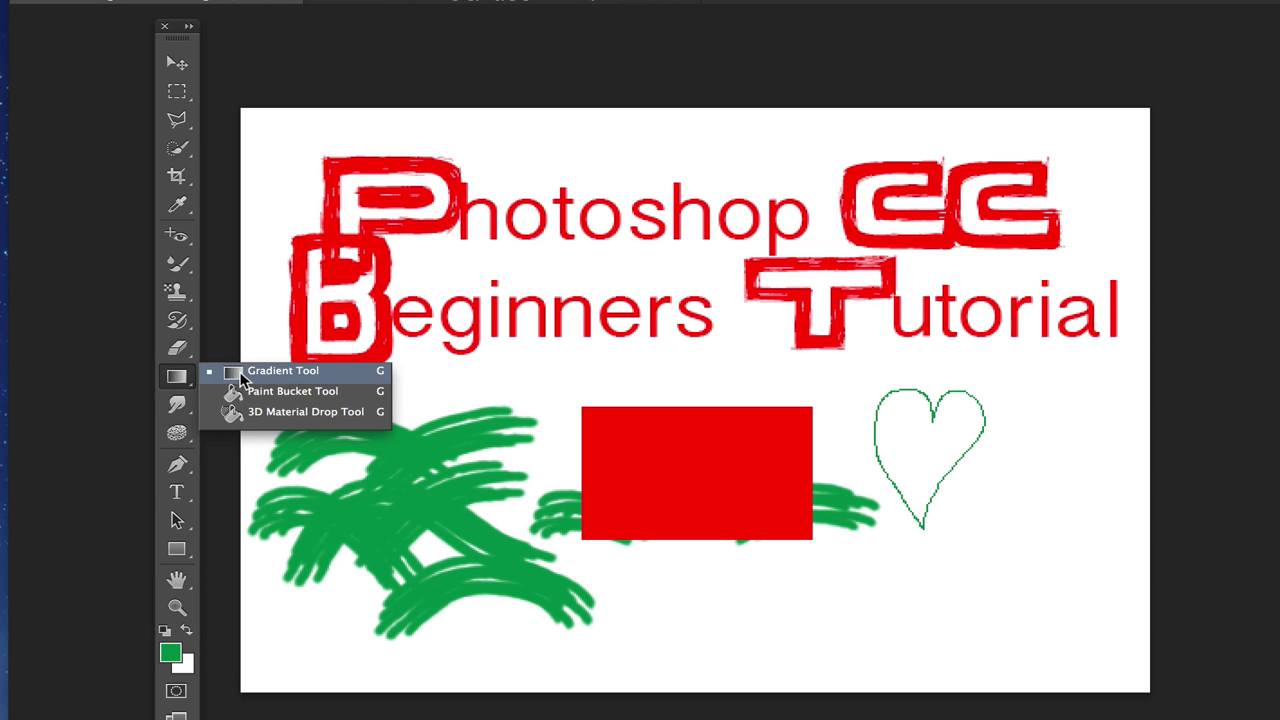
left_click(235, 370)
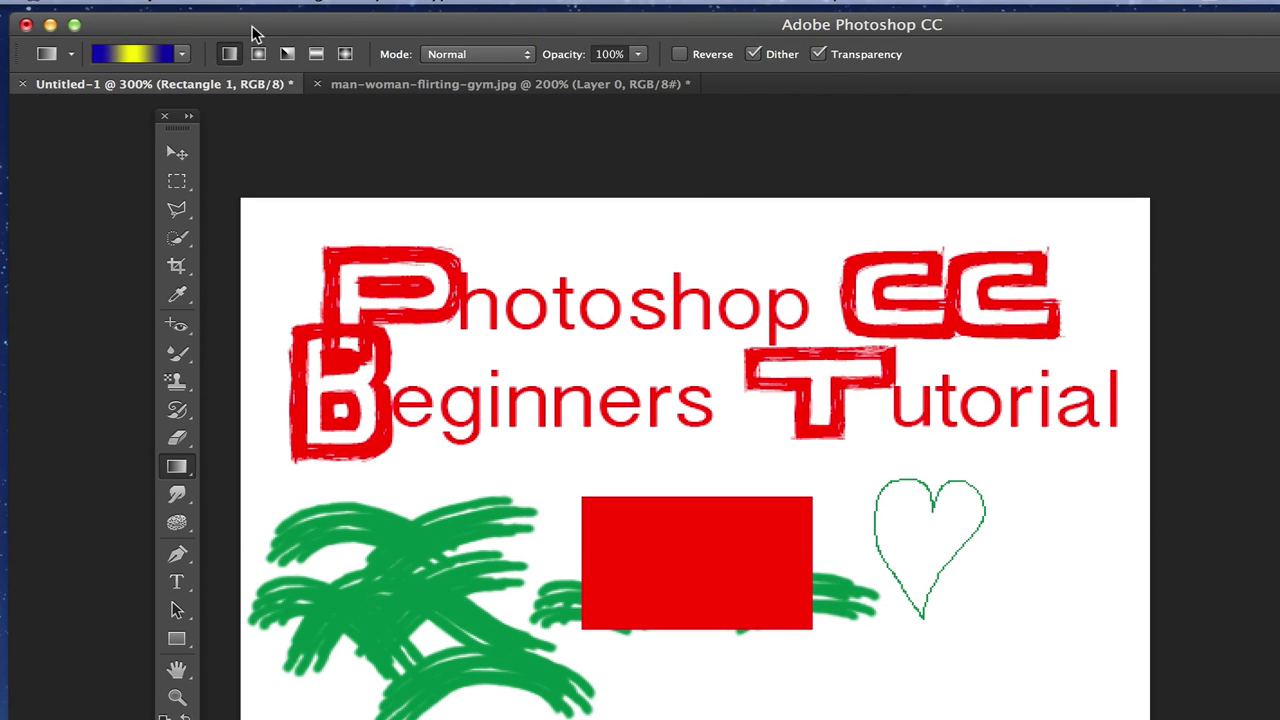
left_click(184, 53)
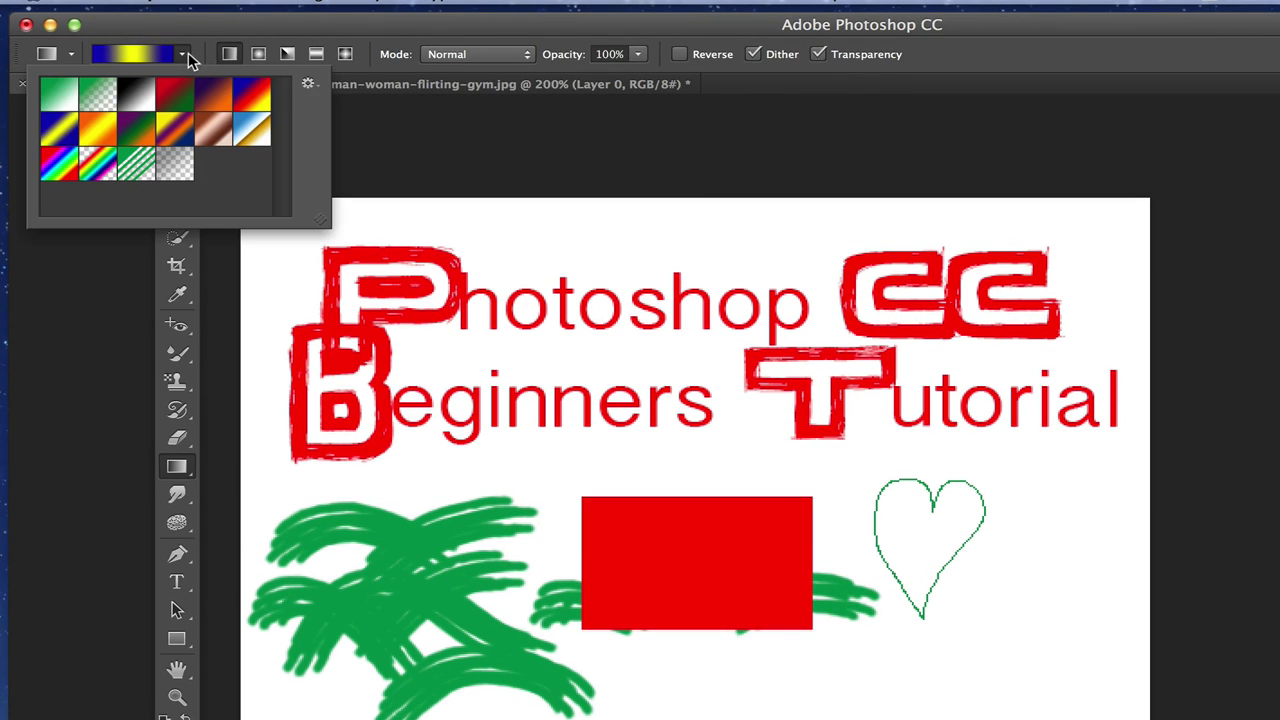
left_click(97, 131)
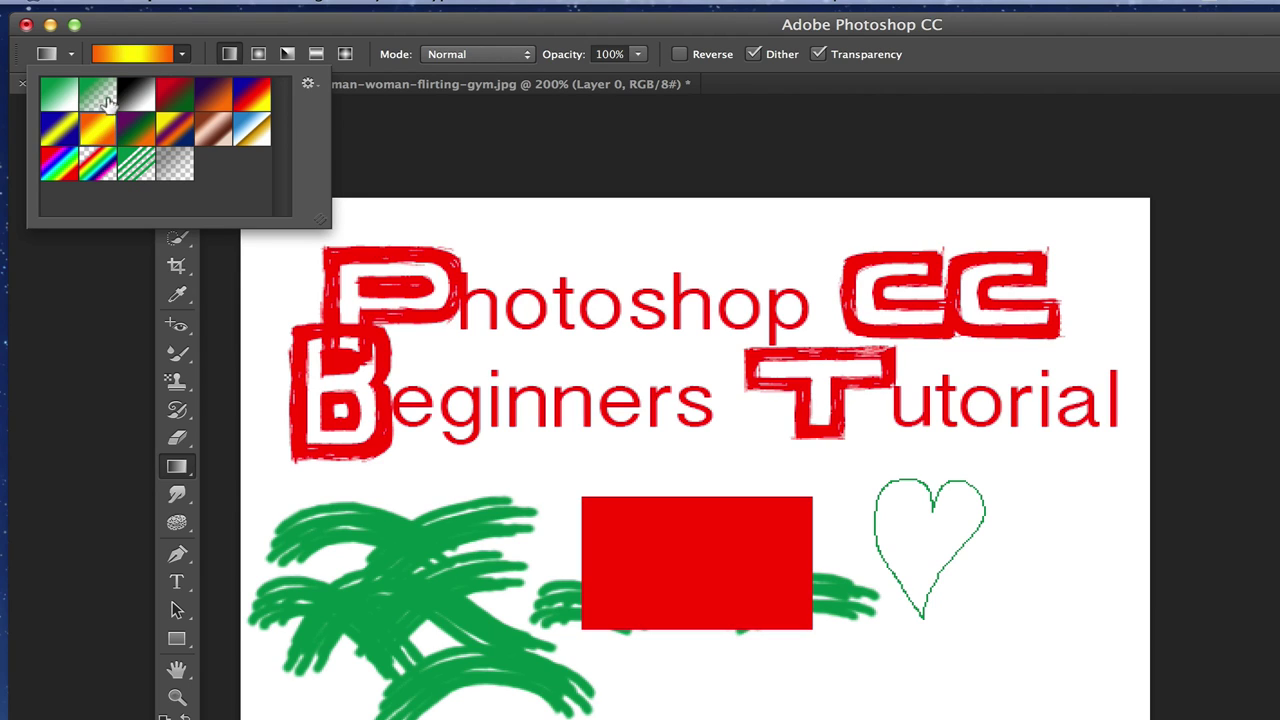
left_click(218, 36)
Toggle the gradient type between Radial and Linear, leaving it on Linear.
left_click(258, 56)
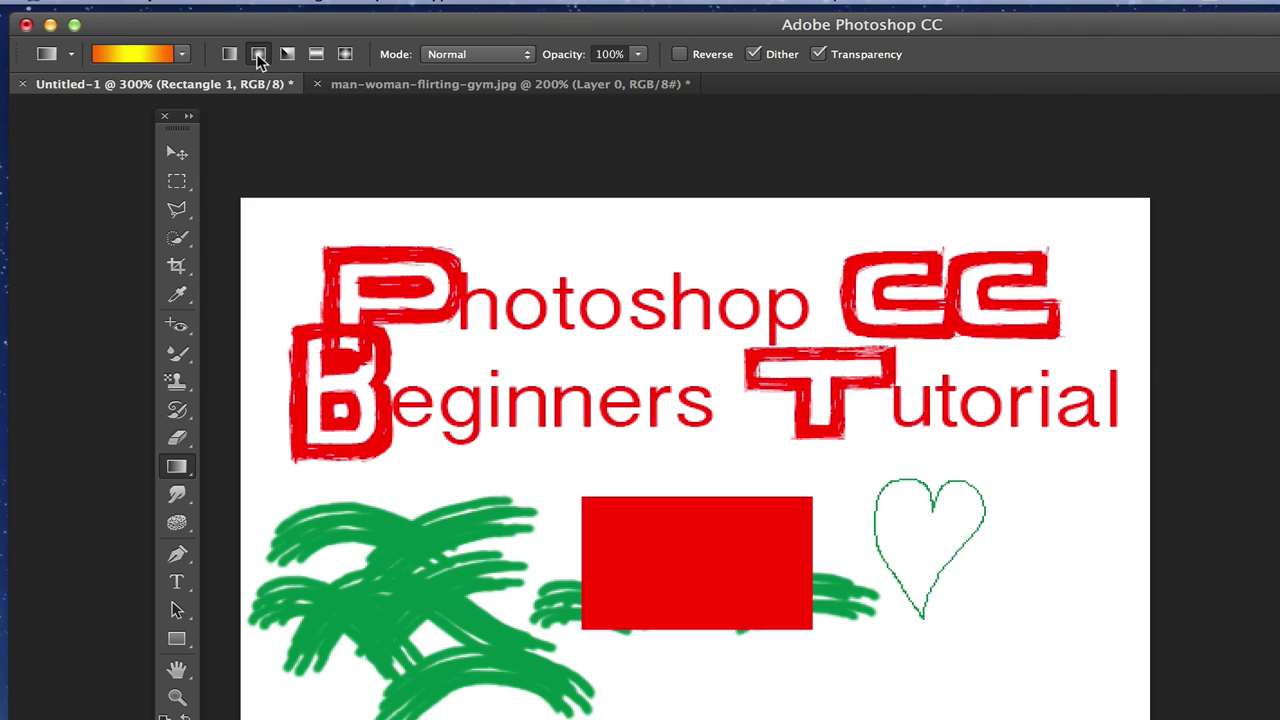
left_click(228, 56)
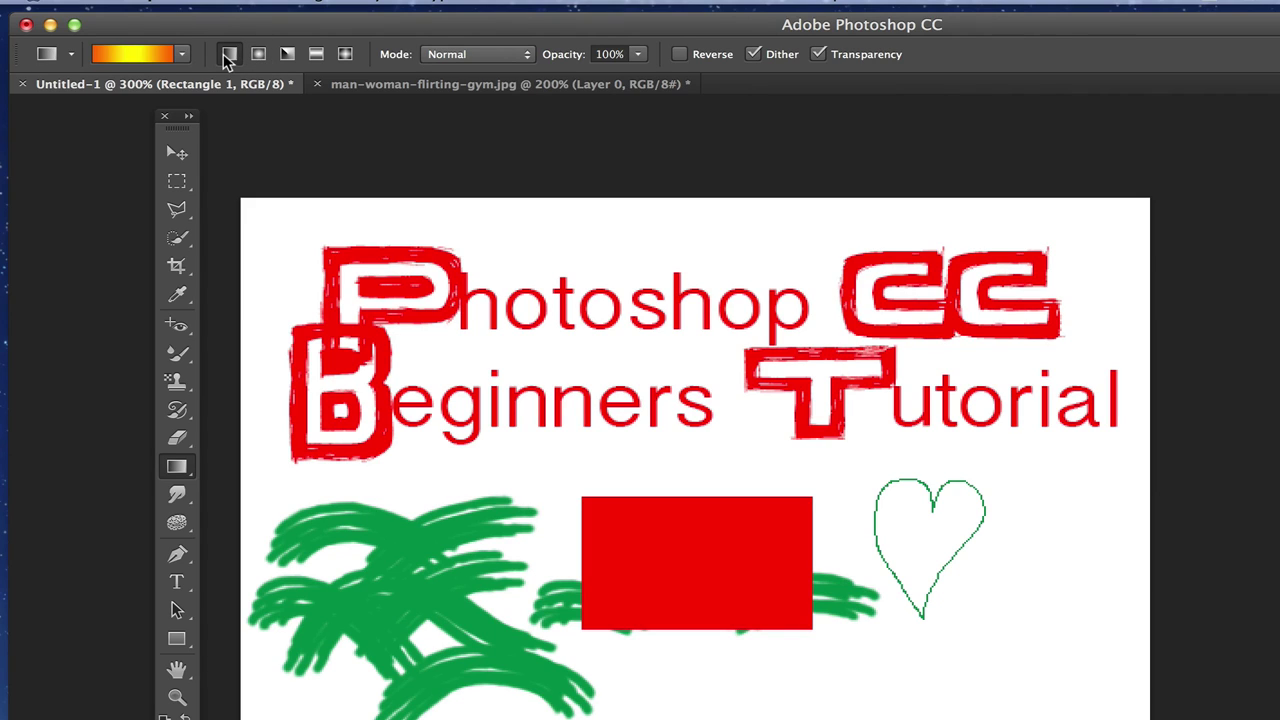
left_click(257, 55)
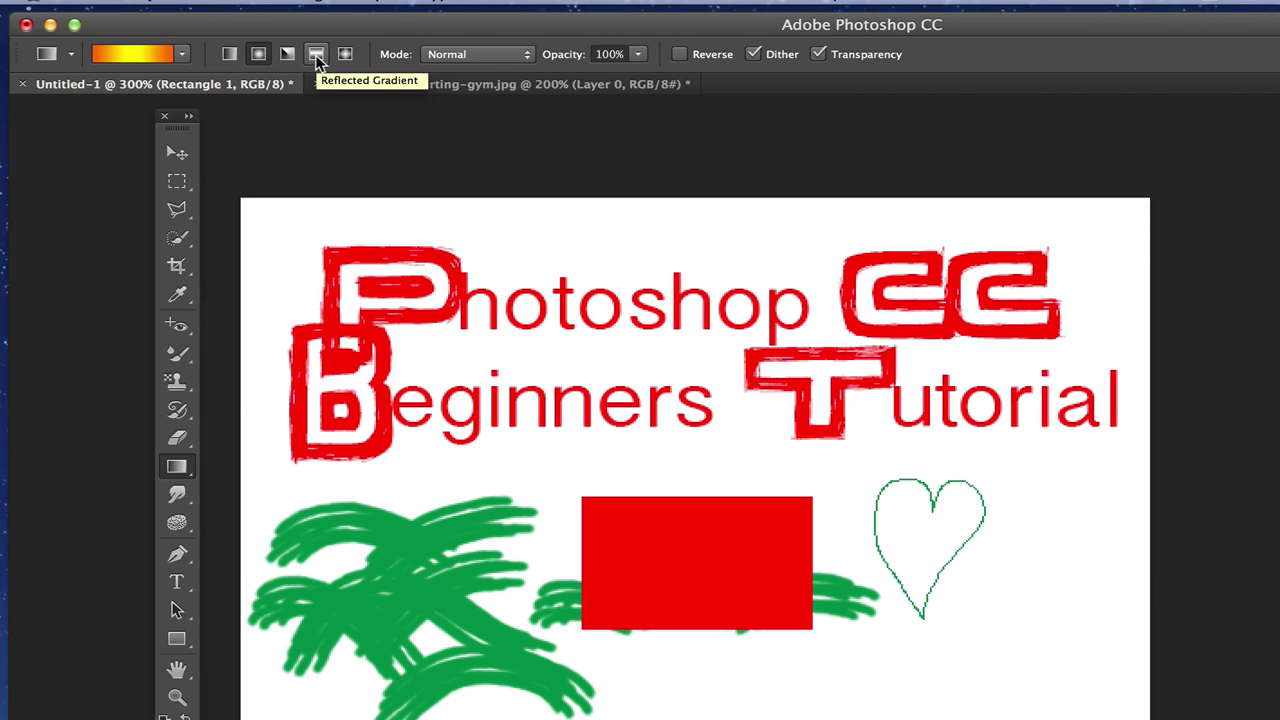
left_click(230, 54)
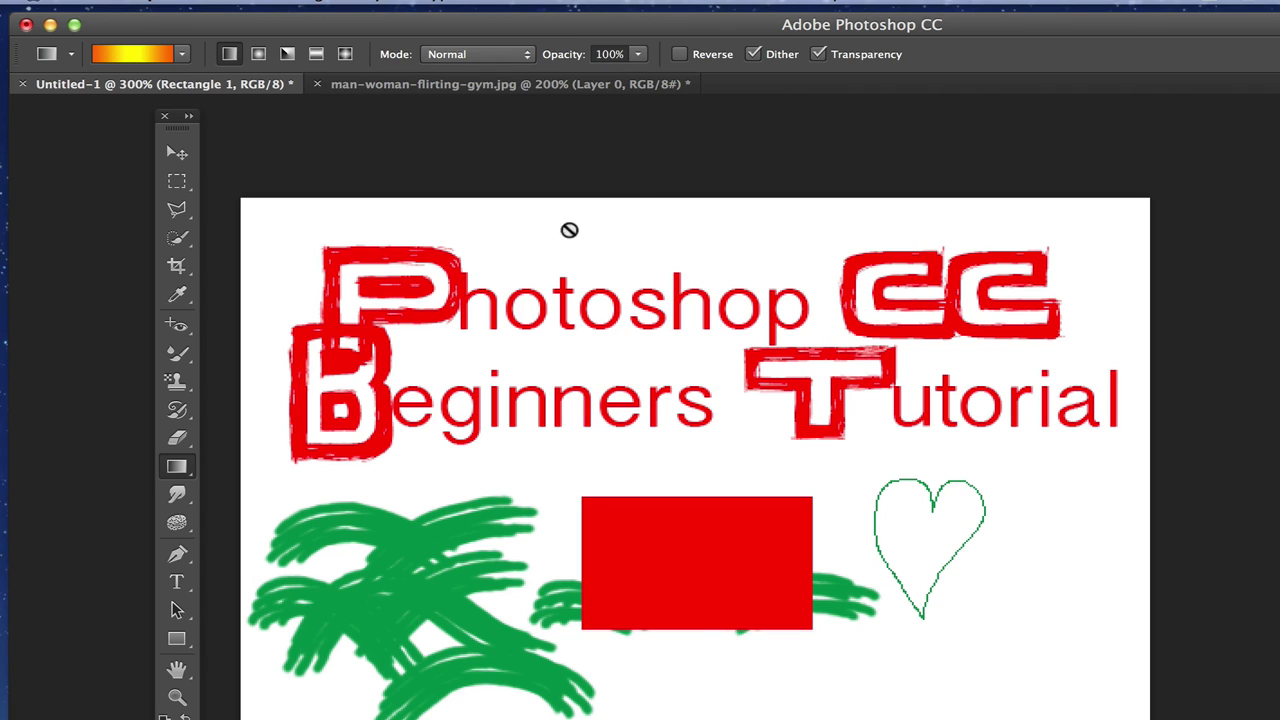
Target Layer 0 and drag a gradient line across the canvas, closing the editor unchanged.
key("alt+bracketleft")
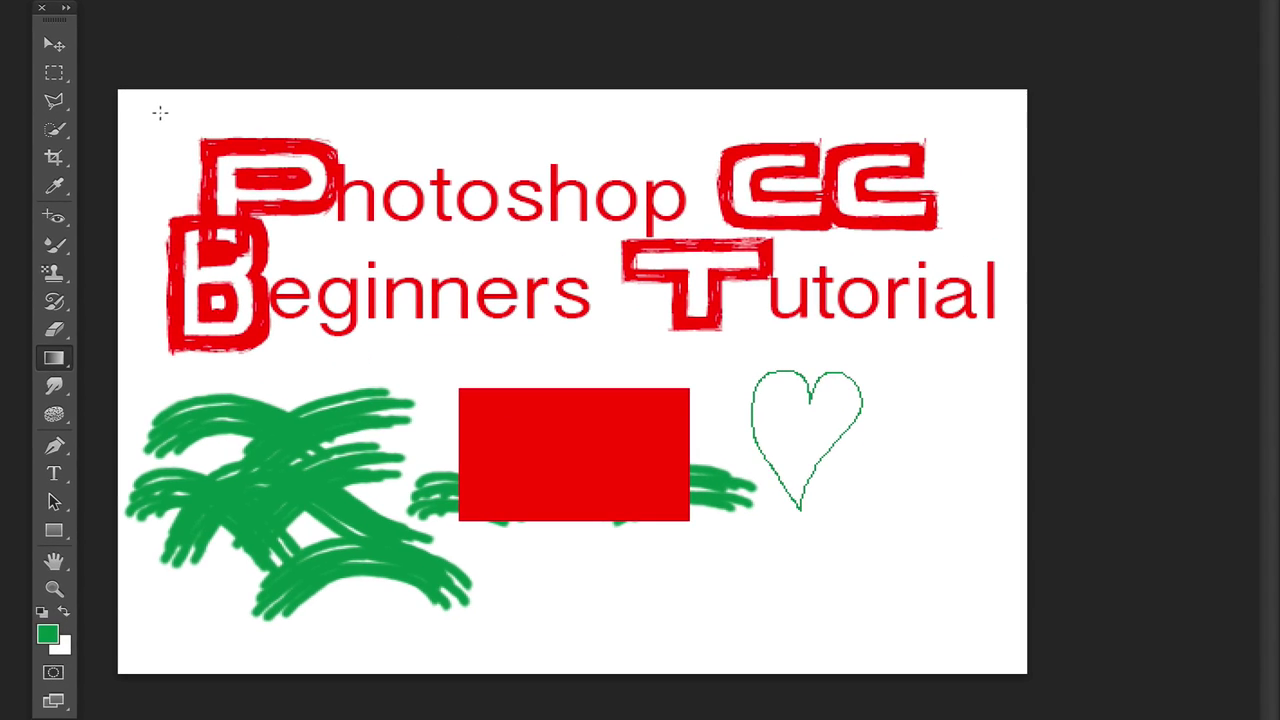
left_click_drag(183, 140, 999, 657)
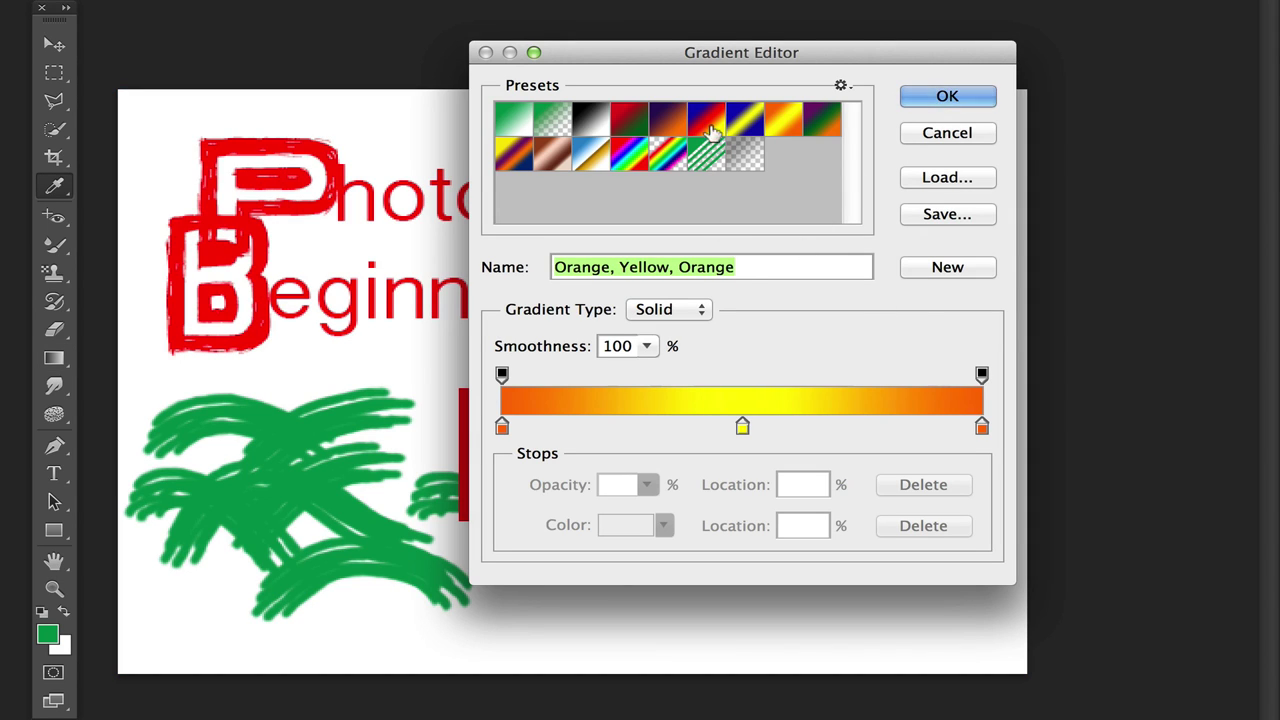
left_click(947, 133)
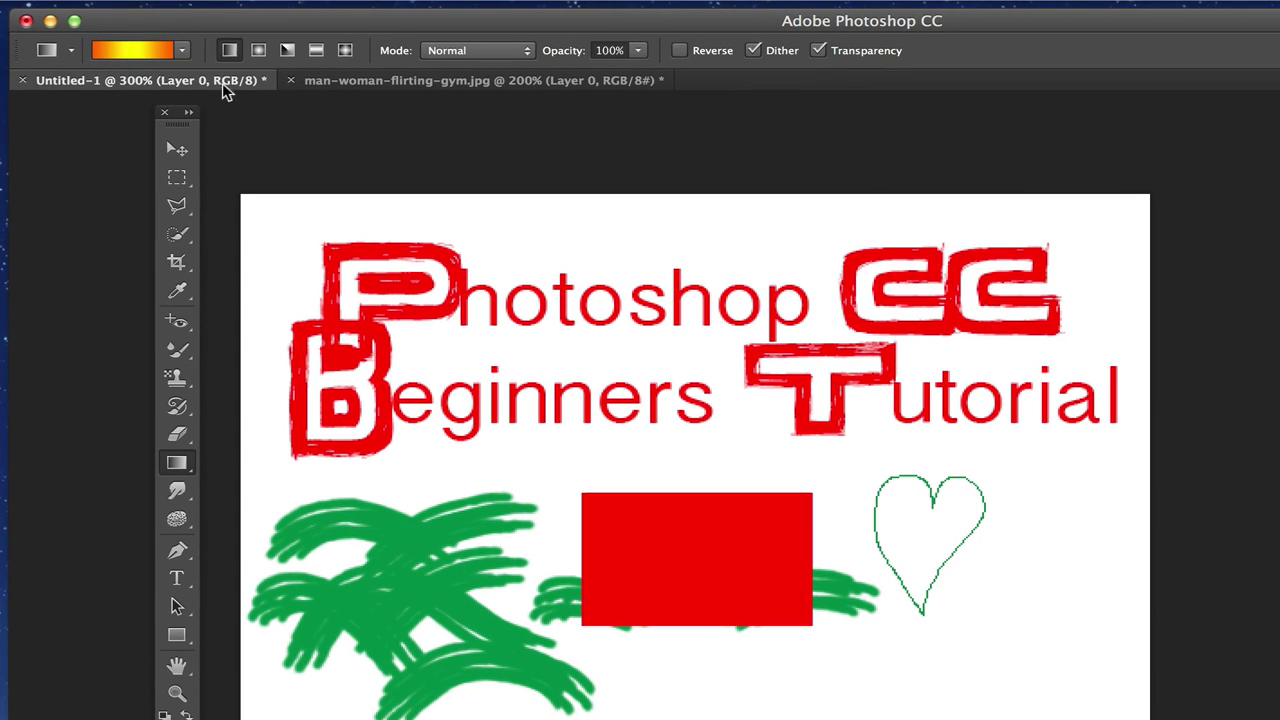
In the Gradient Editor, set the left stop to Foreground green, then cancel the edits.
left_click(125, 53)
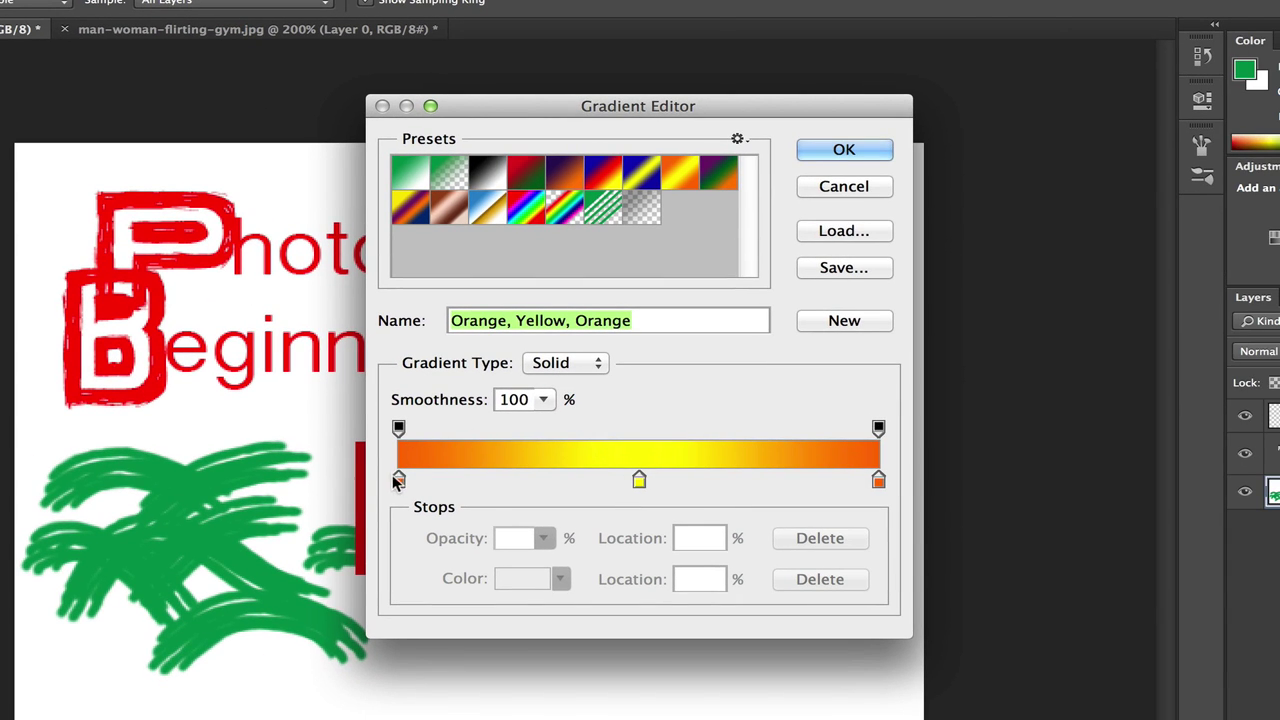
left_click(615, 530)
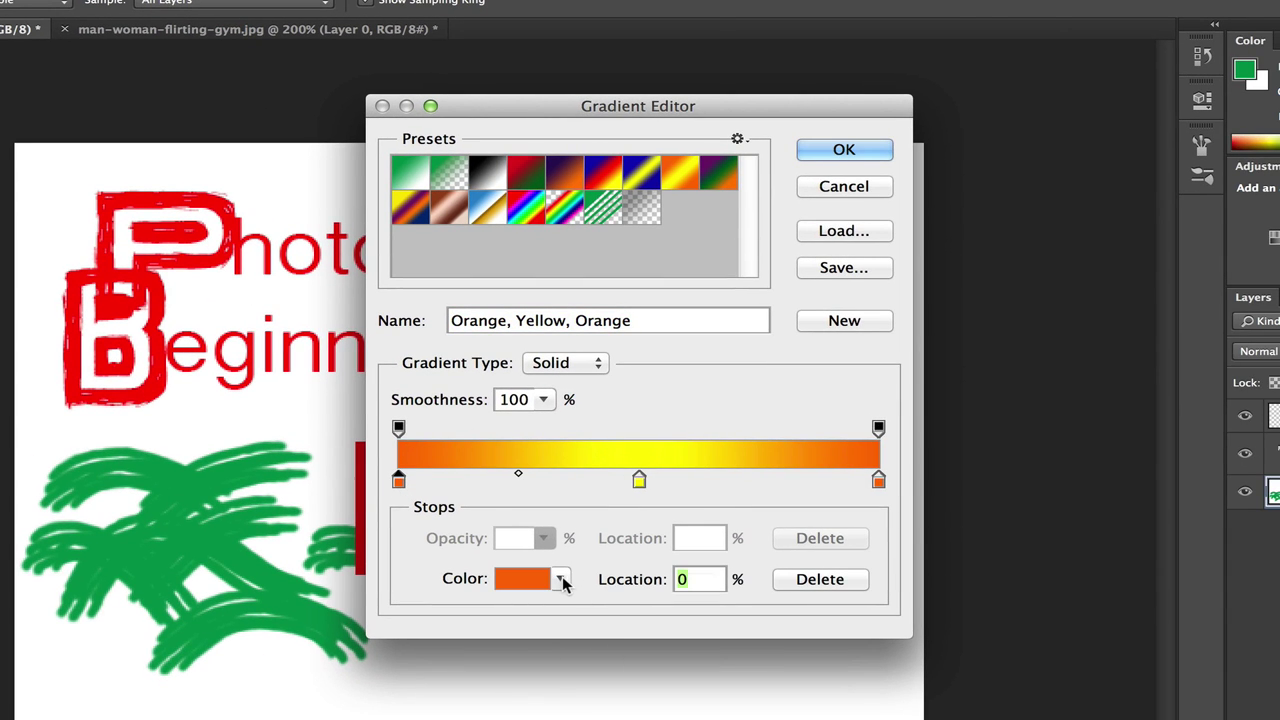
left_click(561, 578)
left_click(609, 588)
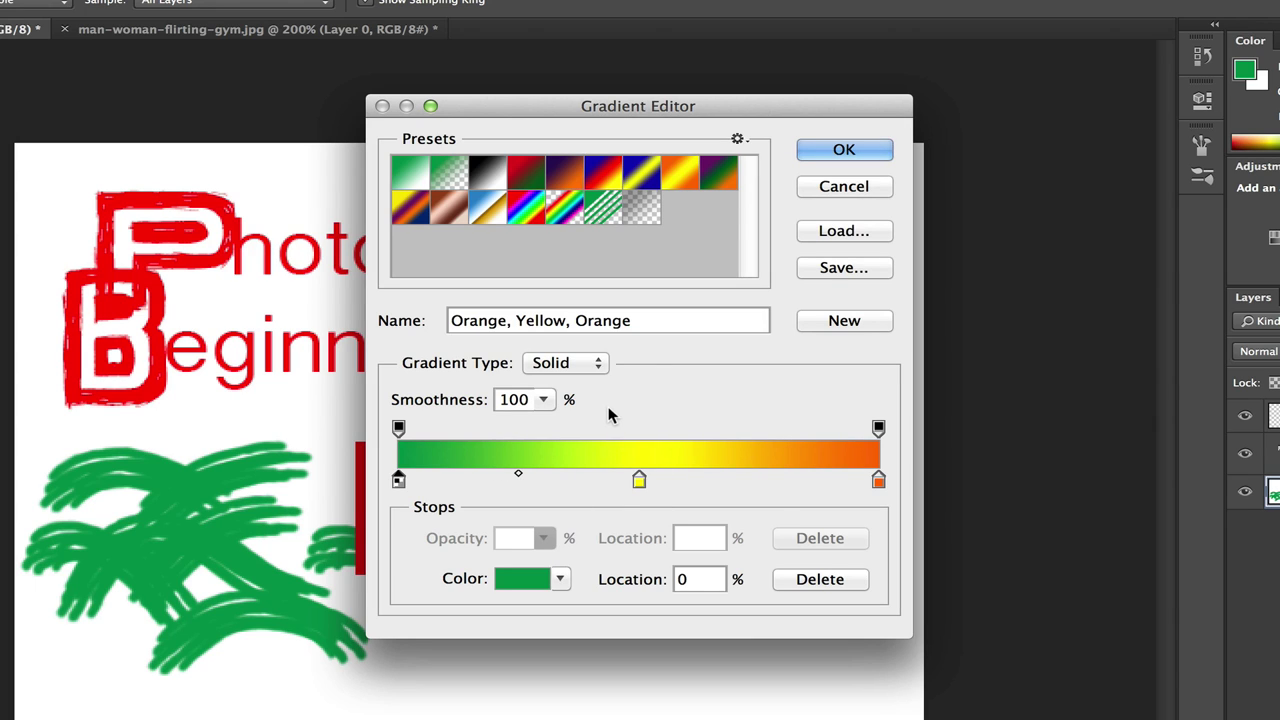
left_click(820, 186)
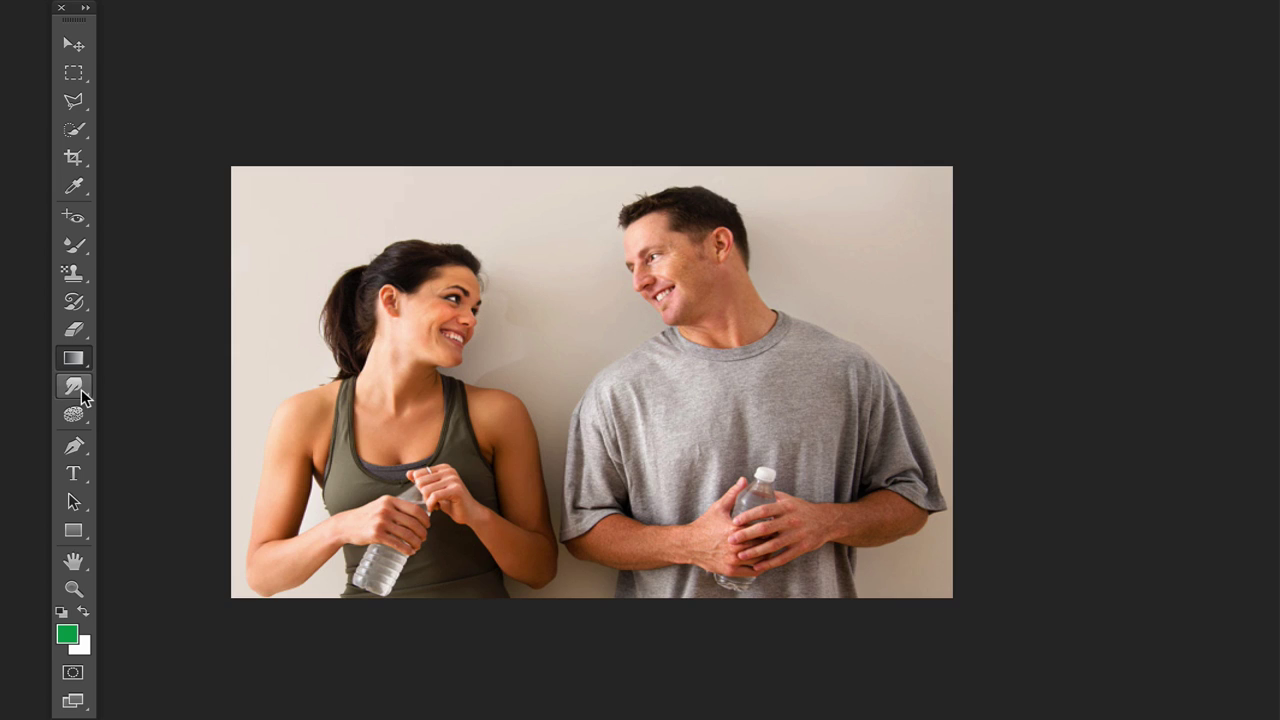
Select the Blur Tool and resize its soft brush to 271 px.
left_click(76, 389)
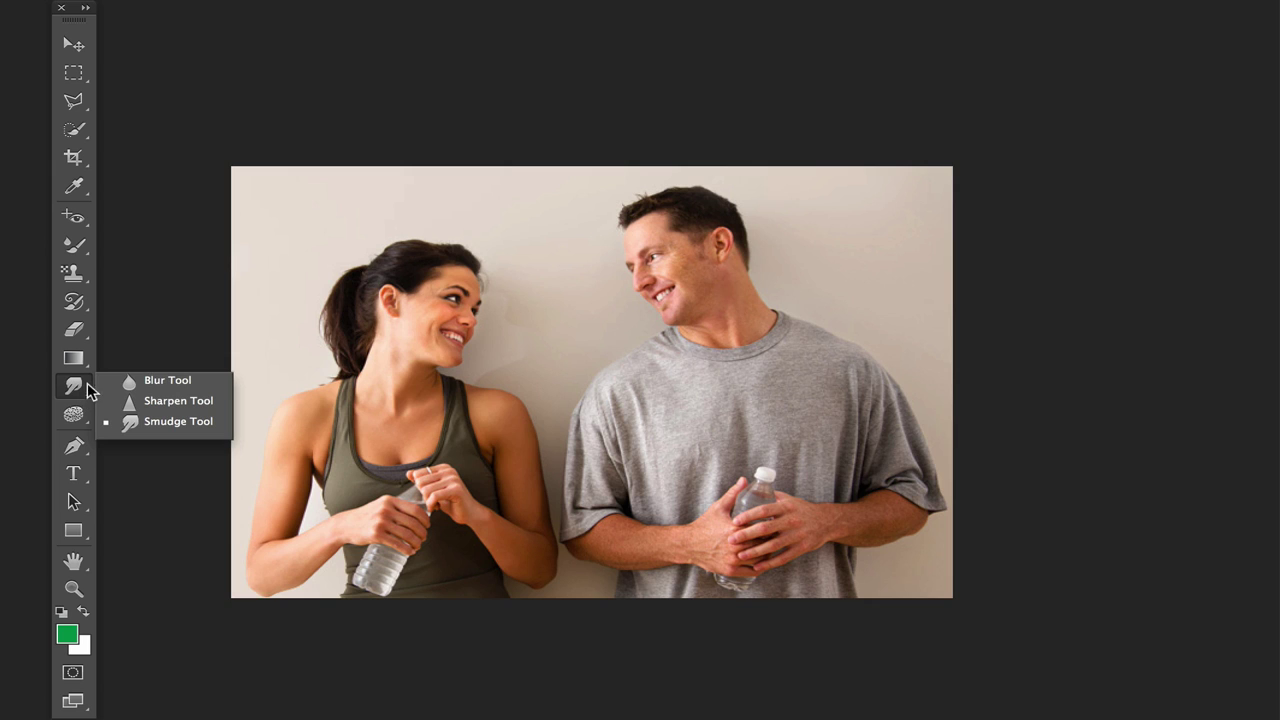
left_click(155, 381)
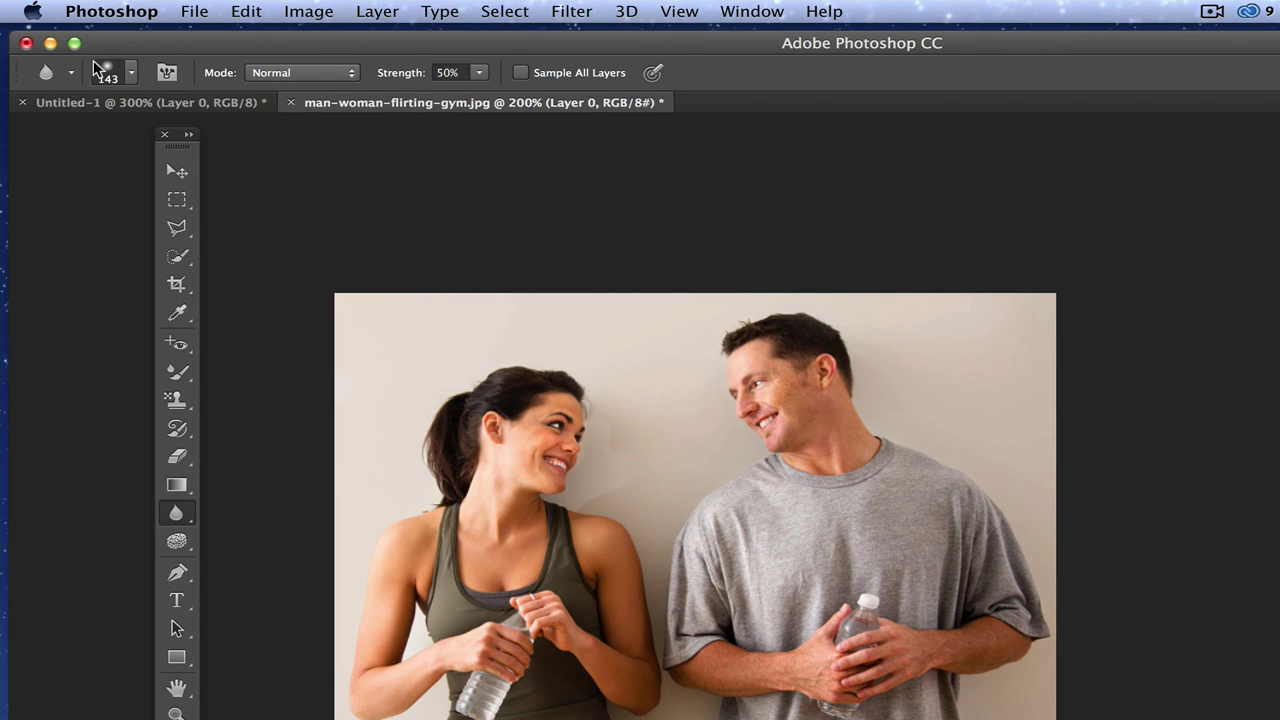
left_click(133, 78)
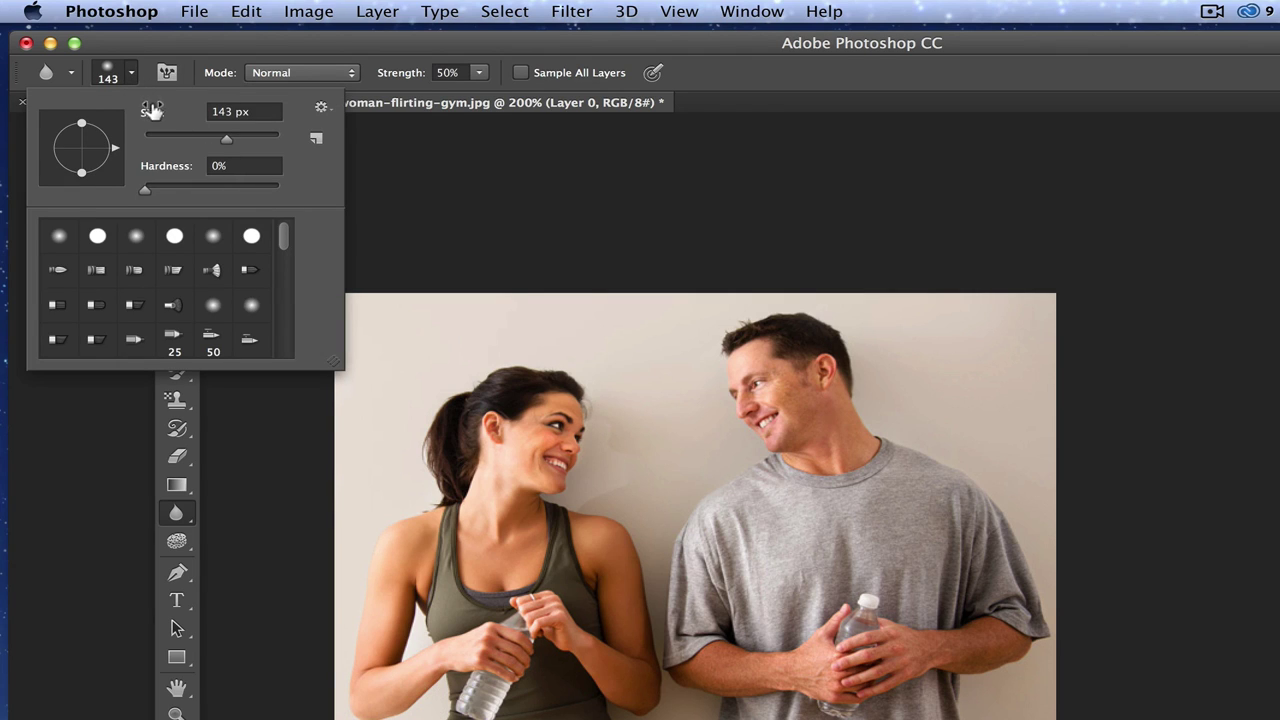
mouse_move(223, 143)
left_mouse_down()
mouse_move(174, 148)
mouse_move(220, 146)
left_mouse_up()
left_click(420, 186)
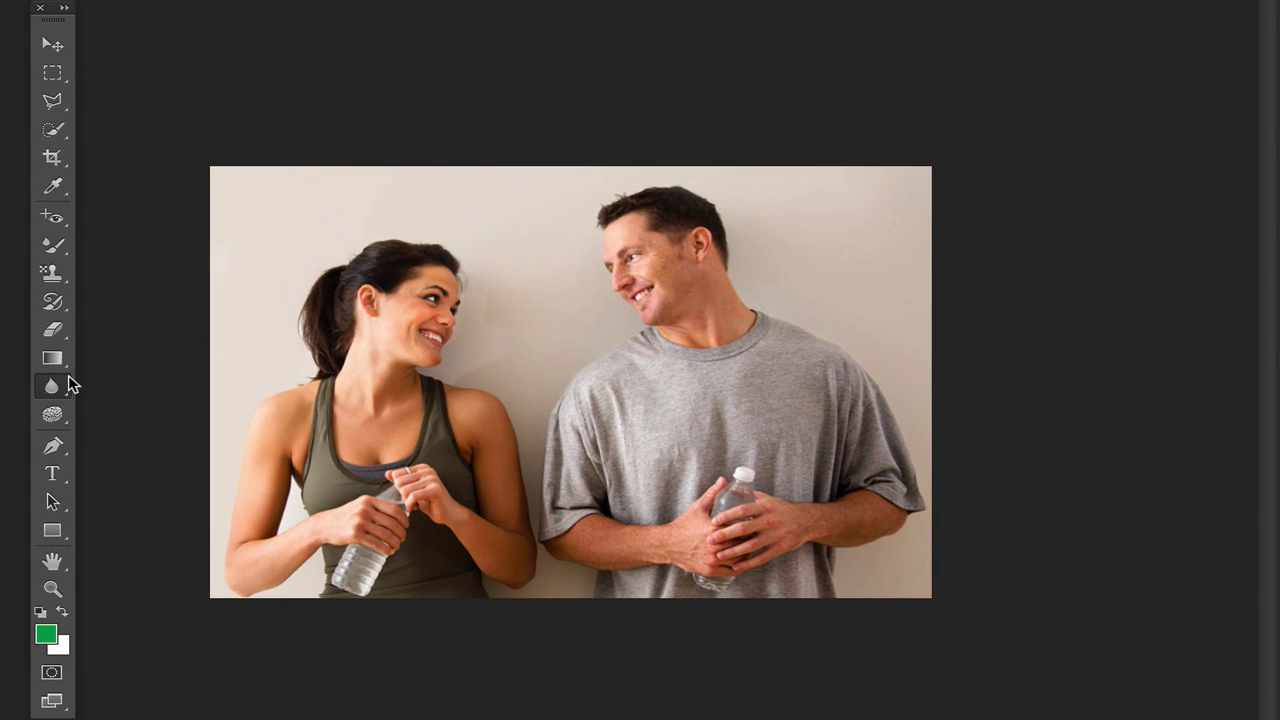
Blur the woman's face, undo it, and switch to the Sharpen Tool.
right_click(55, 386)
left_click(120, 380)
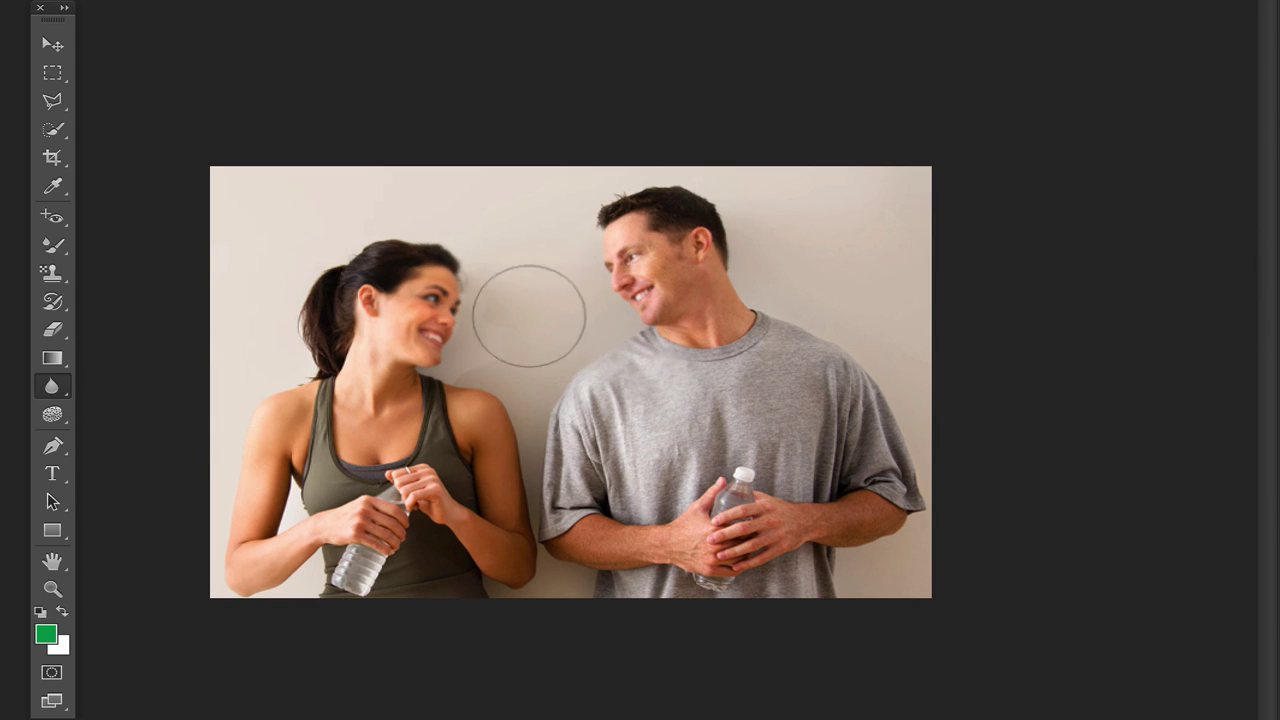
mouse_move(466, 251)
left_mouse_down()
mouse_move(436, 331)
mouse_move(426, 336)
mouse_move(413, 290)
mouse_move(384, 365)
mouse_move(345, 293)
mouse_move(443, 299)
mouse_move(414, 300)
mouse_move(402, 333)
mouse_move(379, 328)
mouse_move(396, 276)
mouse_move(436, 343)
mouse_move(414, 323)
mouse_move(372, 338)
left_mouse_up()
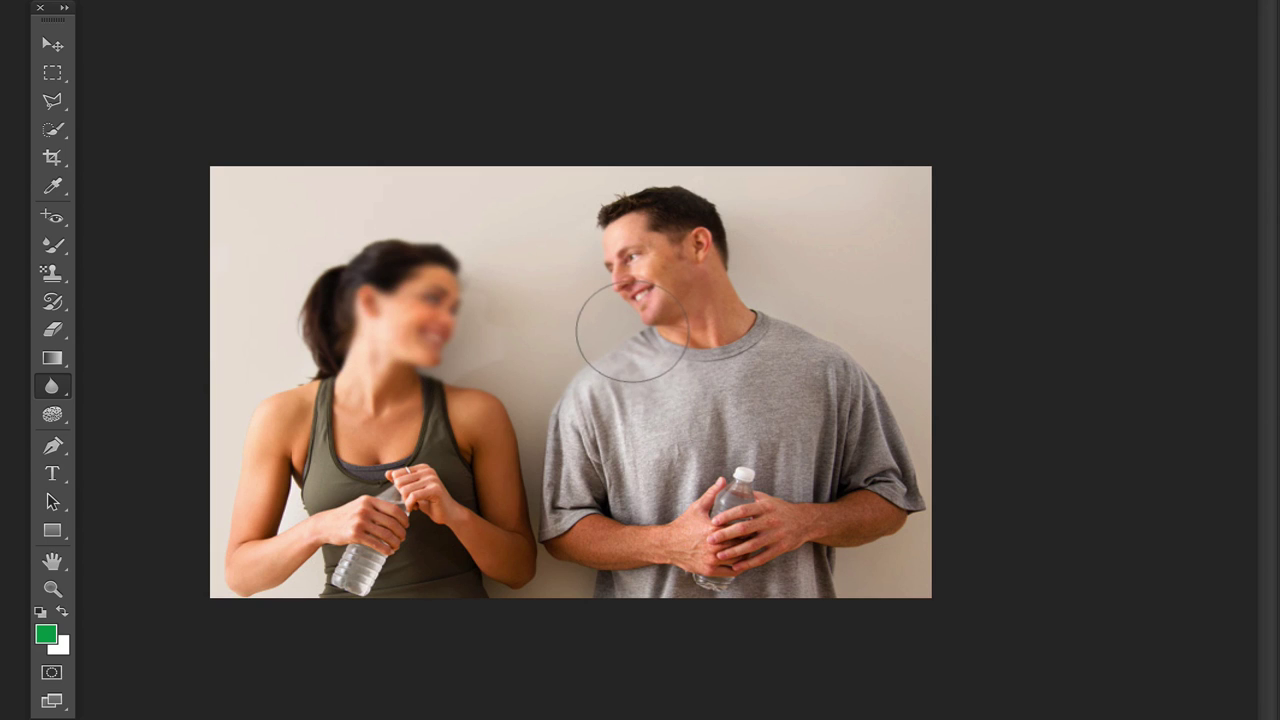
key("ctrl+z")
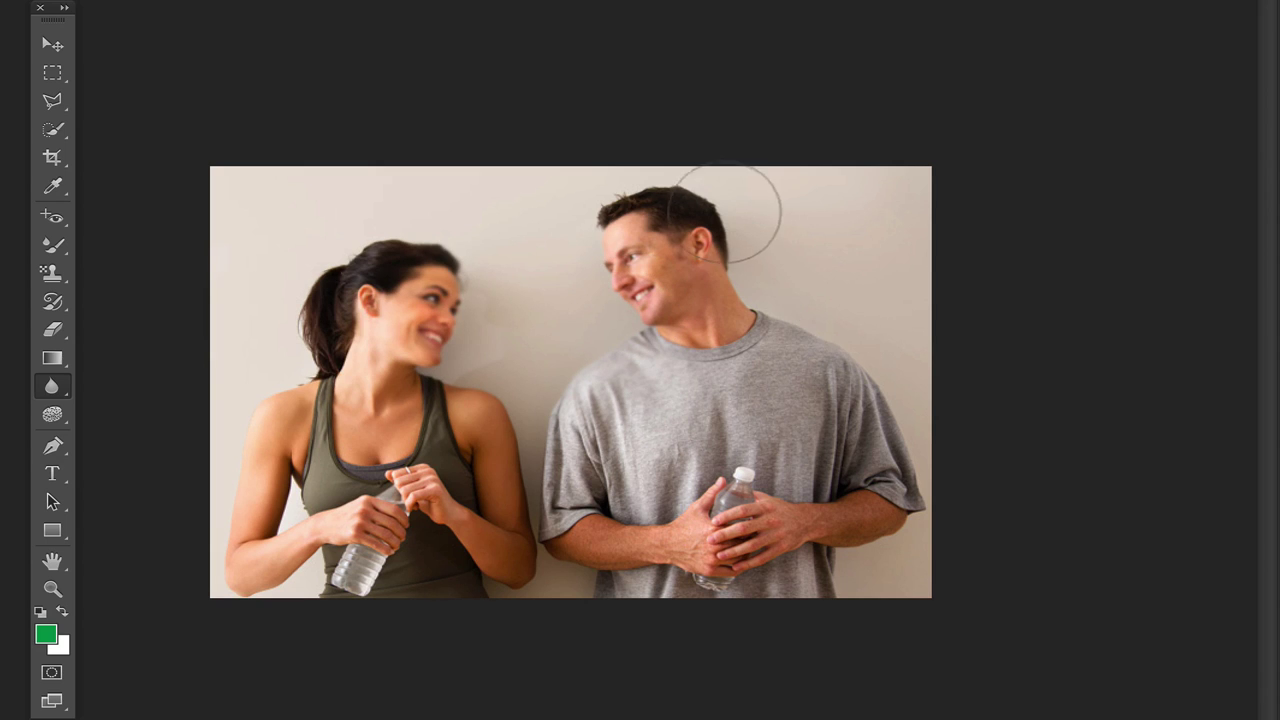
left_click_drag(66, 394, 200, 405)
Adjust the Sharpen brush size and sharpen the woman's face.
left_click_drag(27, 13, 89, 24)
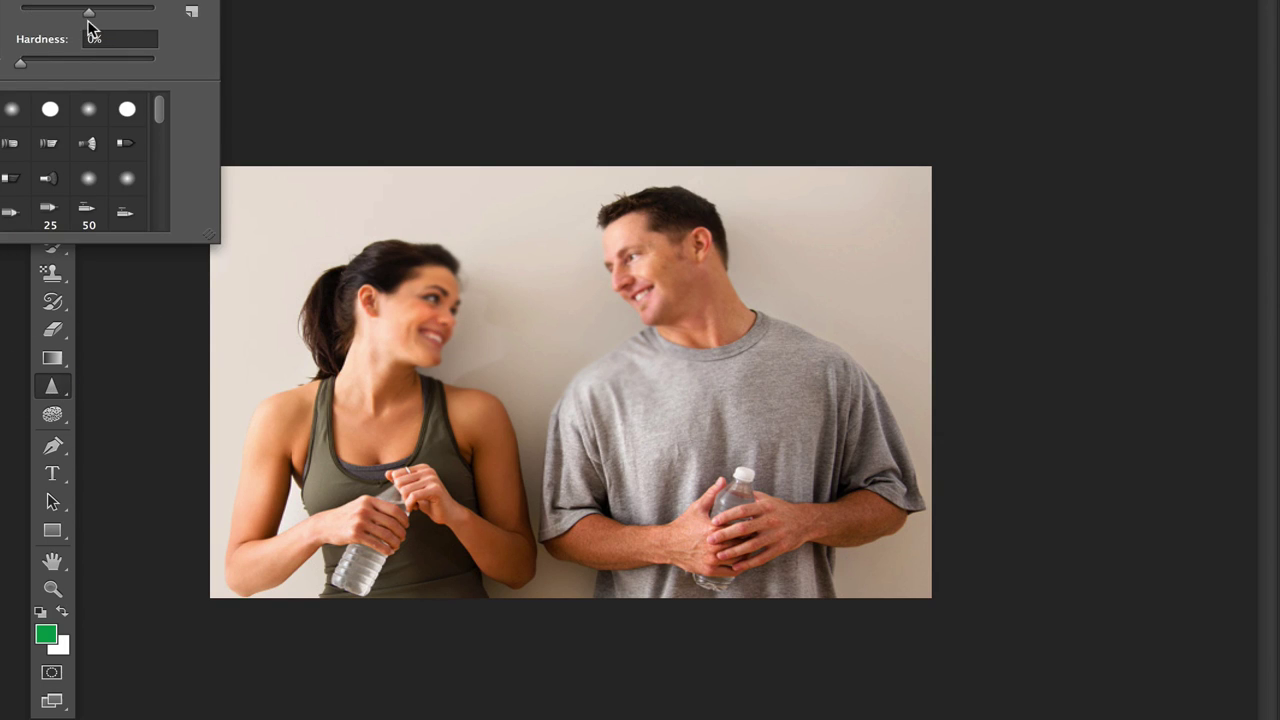
left_click(398, 268)
mouse_move(430, 272)
left_mouse_down()
mouse_move(340, 325)
mouse_move(410, 266)
mouse_move(345, 300)
mouse_move(455, 380)
left_mouse_up()
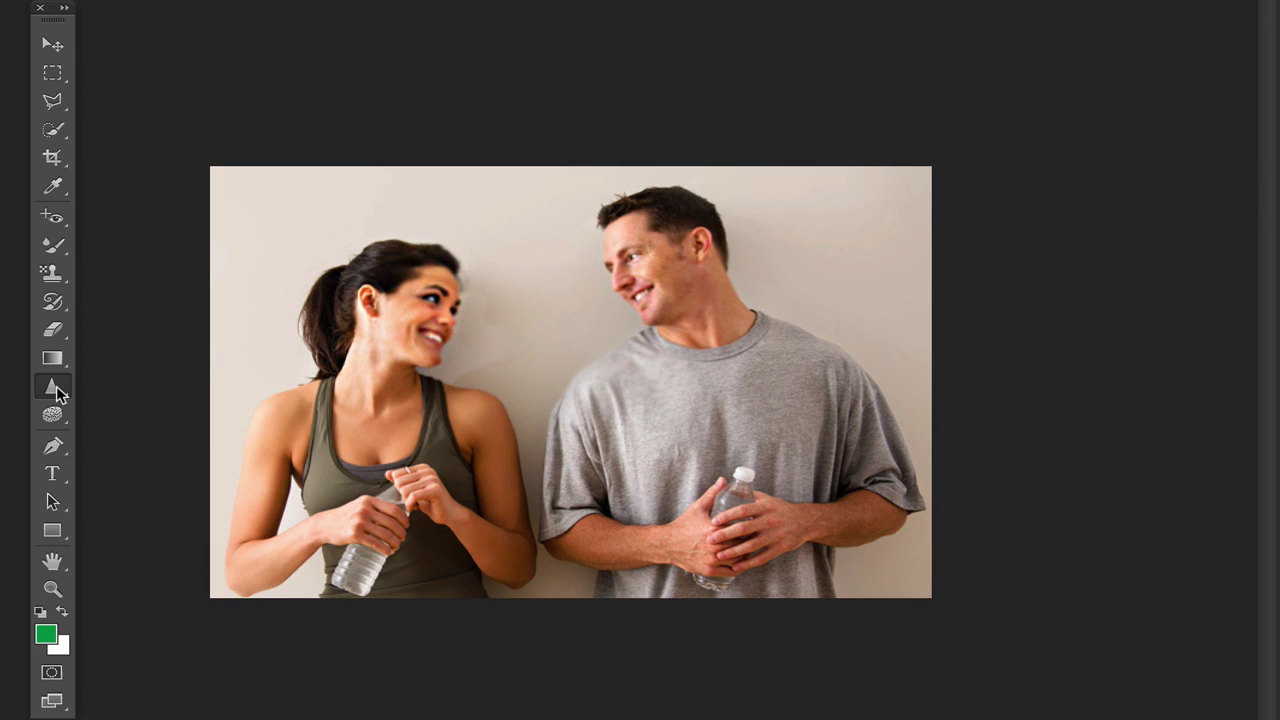
With the Smudge Tool, smear her face and undo, then smear the shirt and gap between them.
left_click_drag(60, 389, 143, 424)
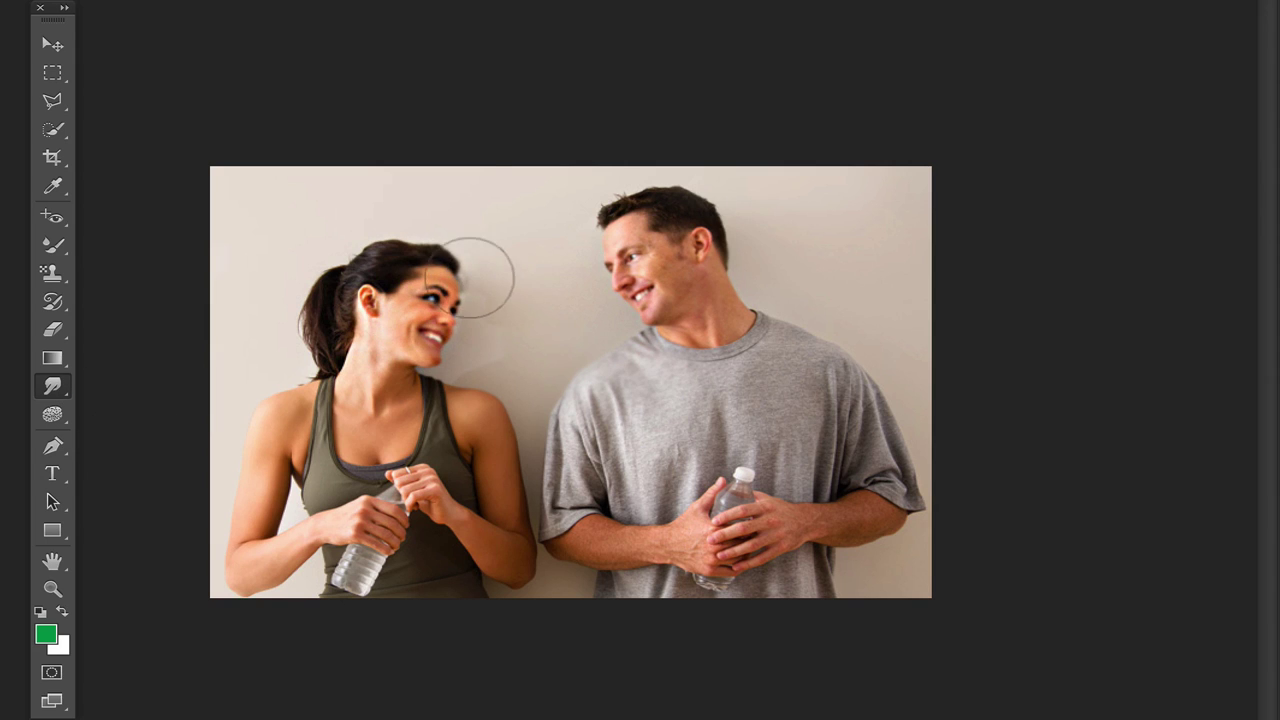
mouse_move(480, 274)
left_mouse_down()
mouse_move(410, 304)
mouse_move(405, 374)
mouse_move(463, 412)
mouse_move(333, 441)
mouse_move(257, 339)
left_mouse_up()
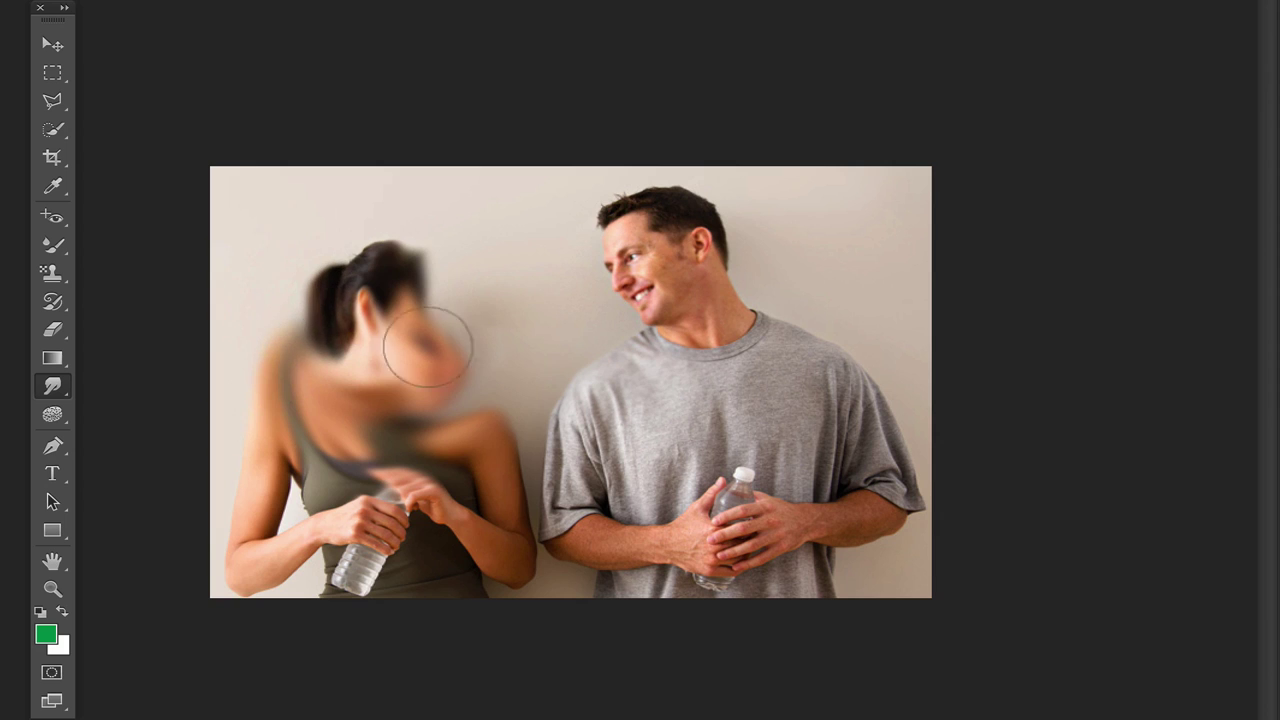
key("ctrl+z")
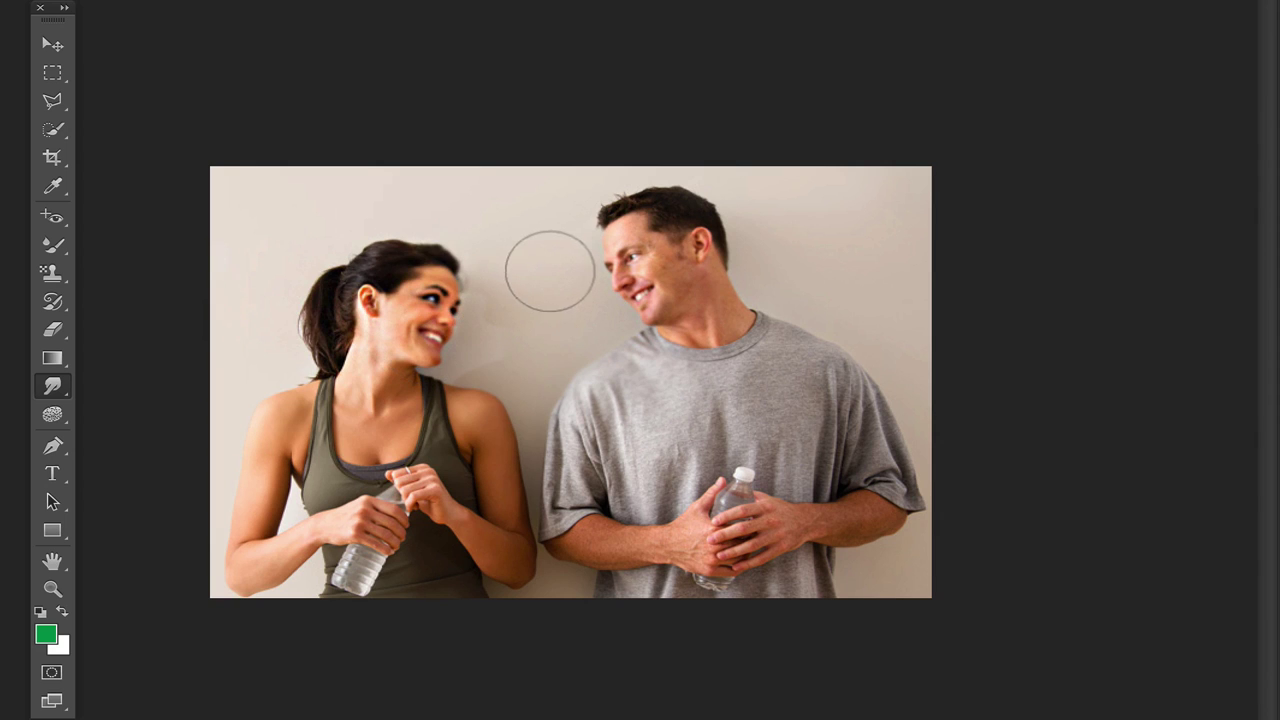
left_click_drag(610, 400, 424, 447)
mouse_move(600, 480)
left_mouse_down()
mouse_move(430, 455)
mouse_move(545, 490)
mouse_move(465, 485)
mouse_move(600, 430)
left_mouse_up()
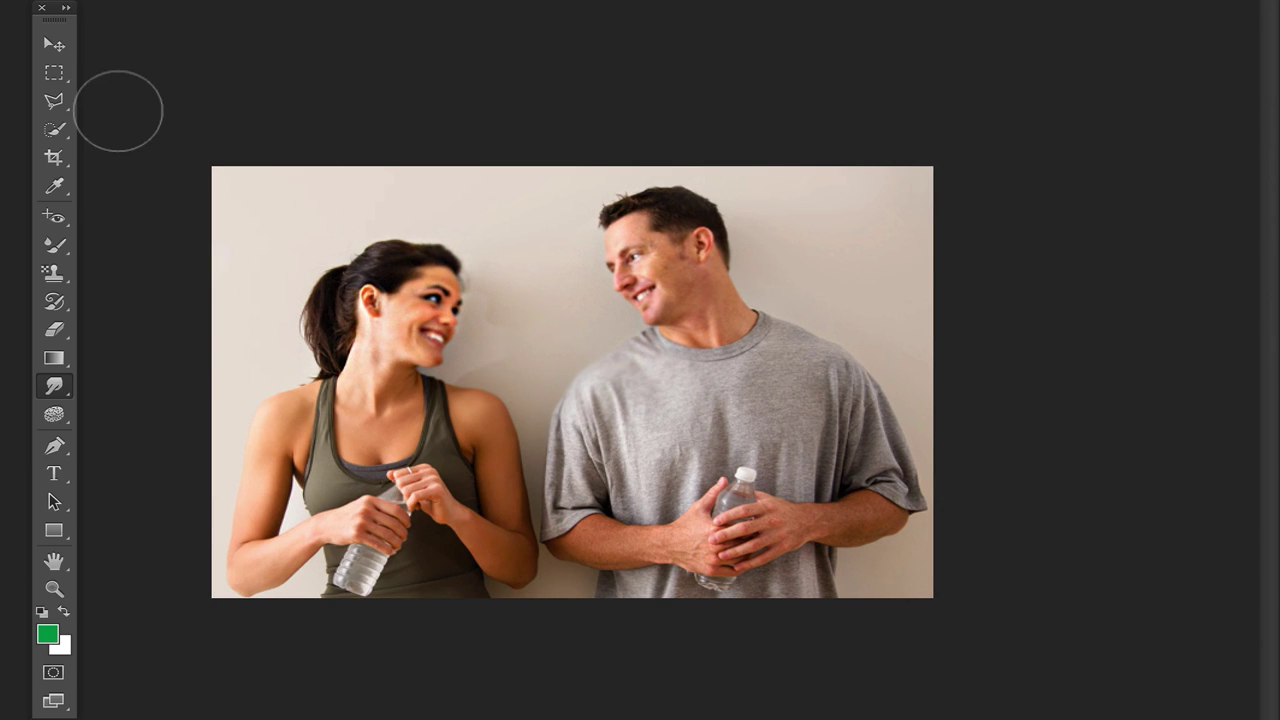
left_click(54, 414)
left_click(155, 409)
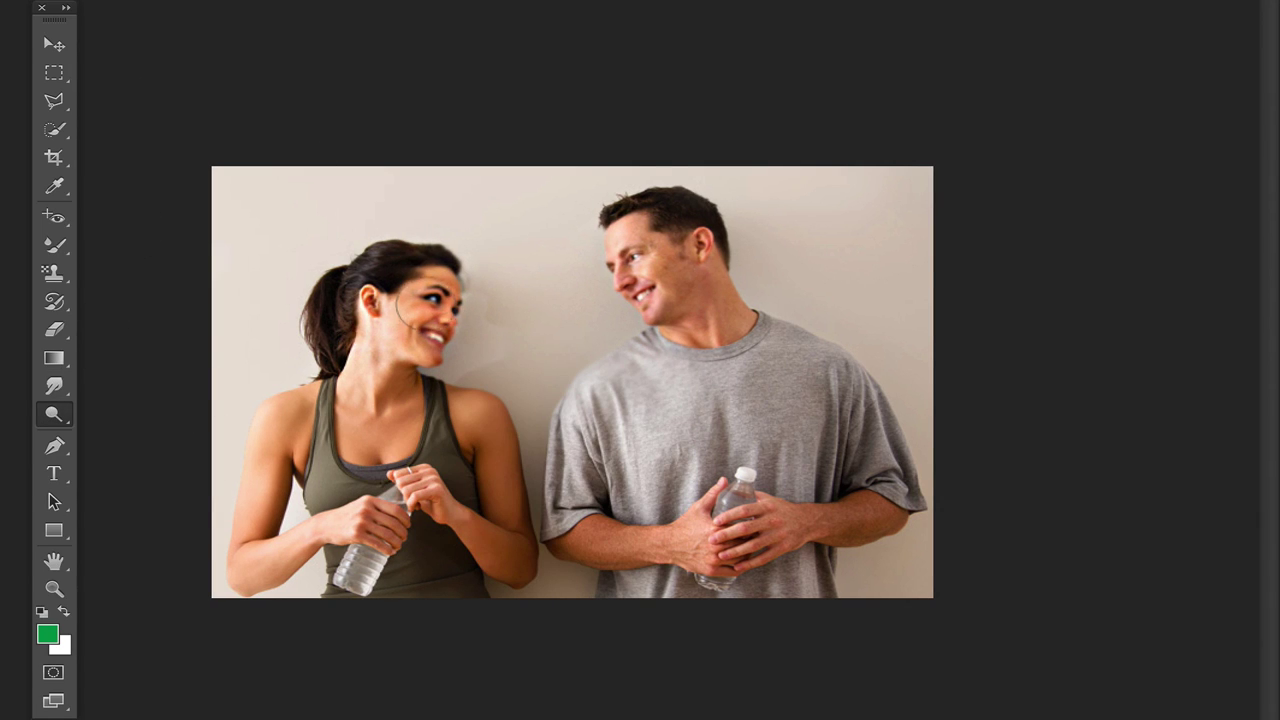
left_click(69, 415)
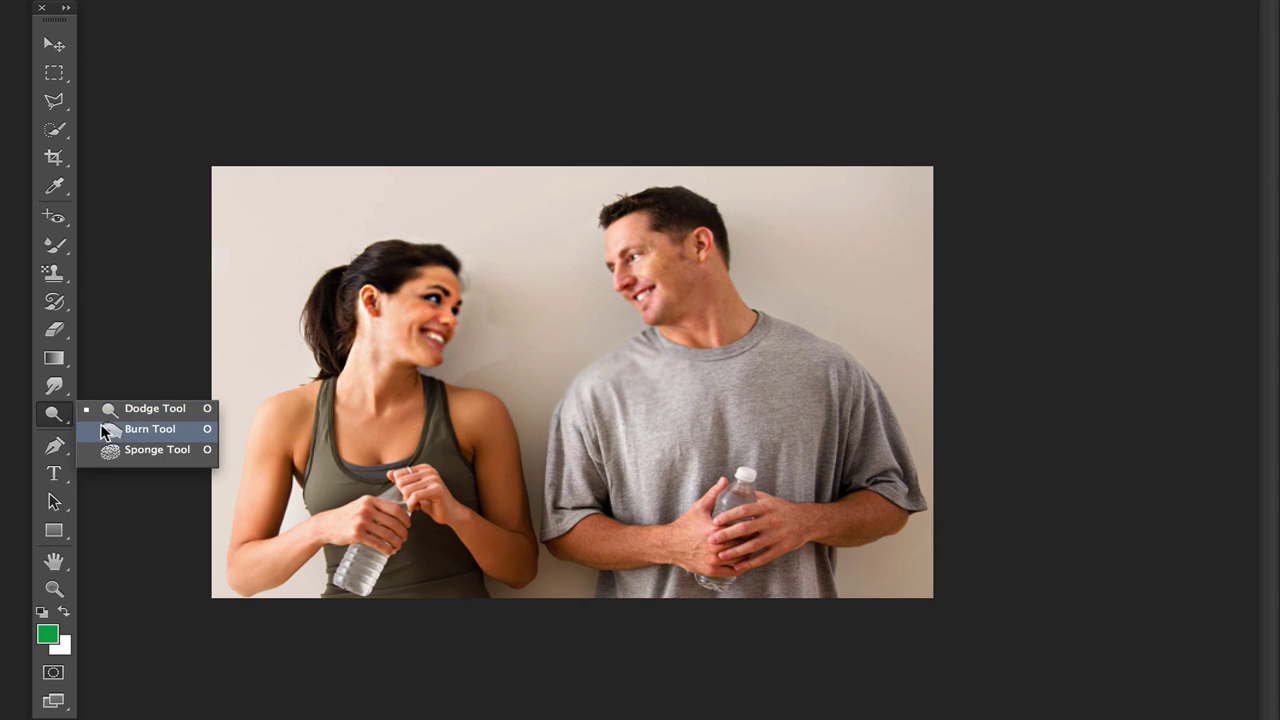
left_click(143, 429)
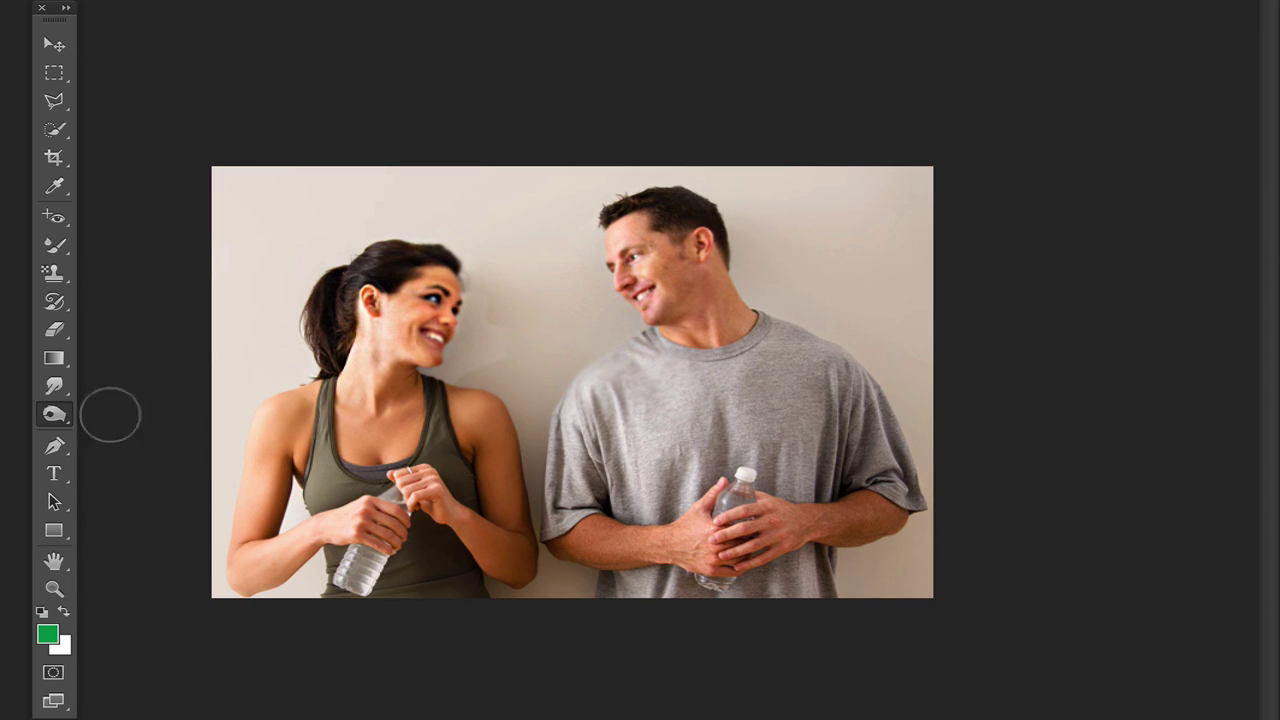
left_click(60, 424)
left_click(143, 449)
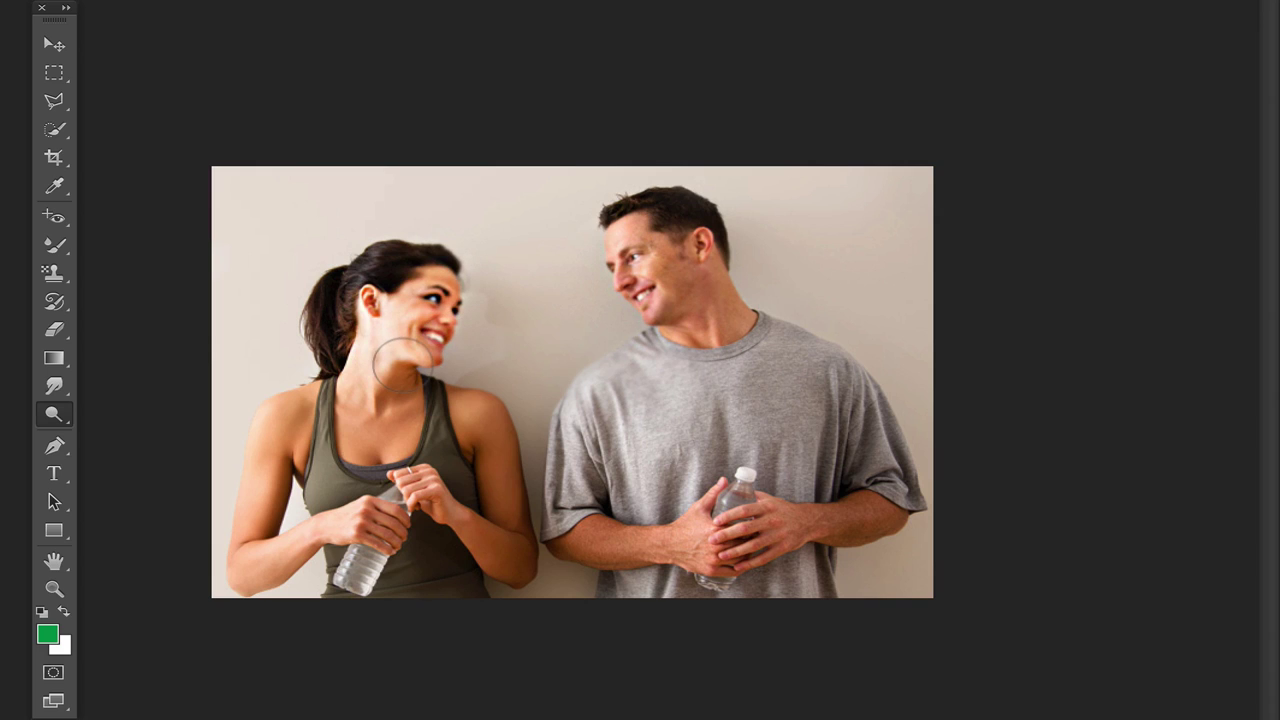
left_click(58, 424)
left_click(143, 429)
mouse_move(404, 344)
left_mouse_down()
mouse_move(438, 312)
mouse_move(370, 325)
mouse_move(367, 340)
left_mouse_up()
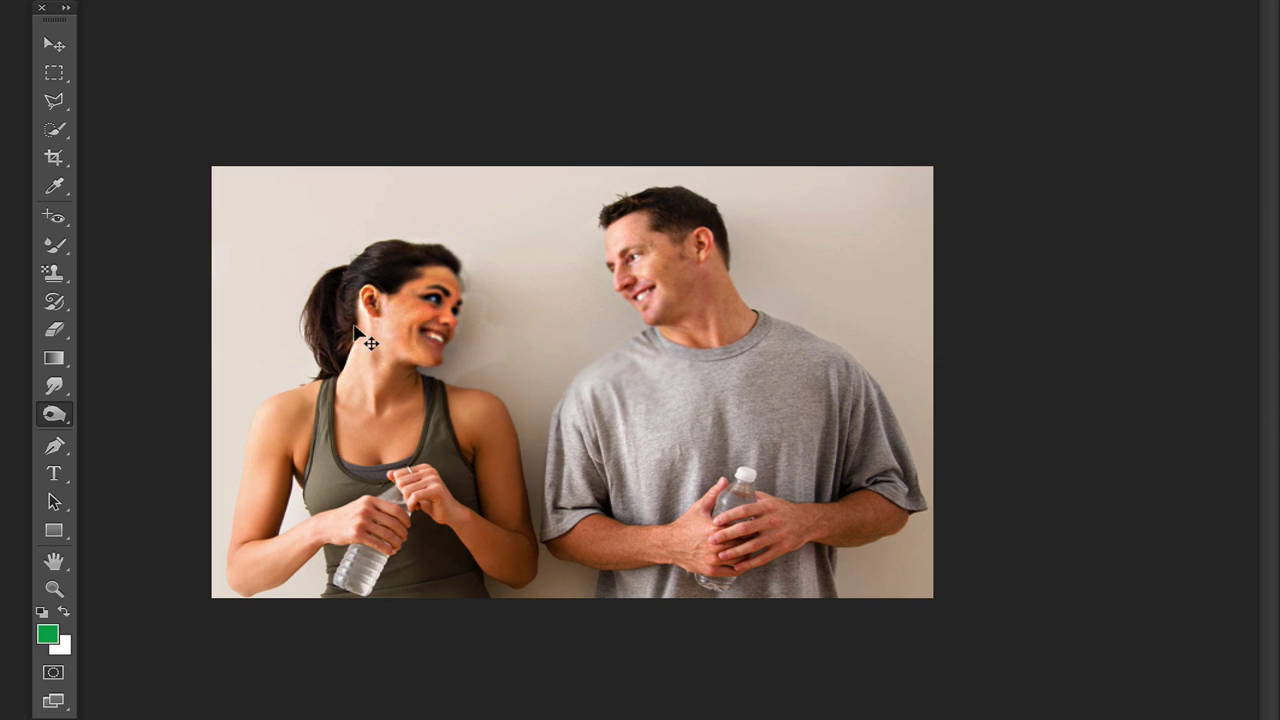
key("ctrl+z")
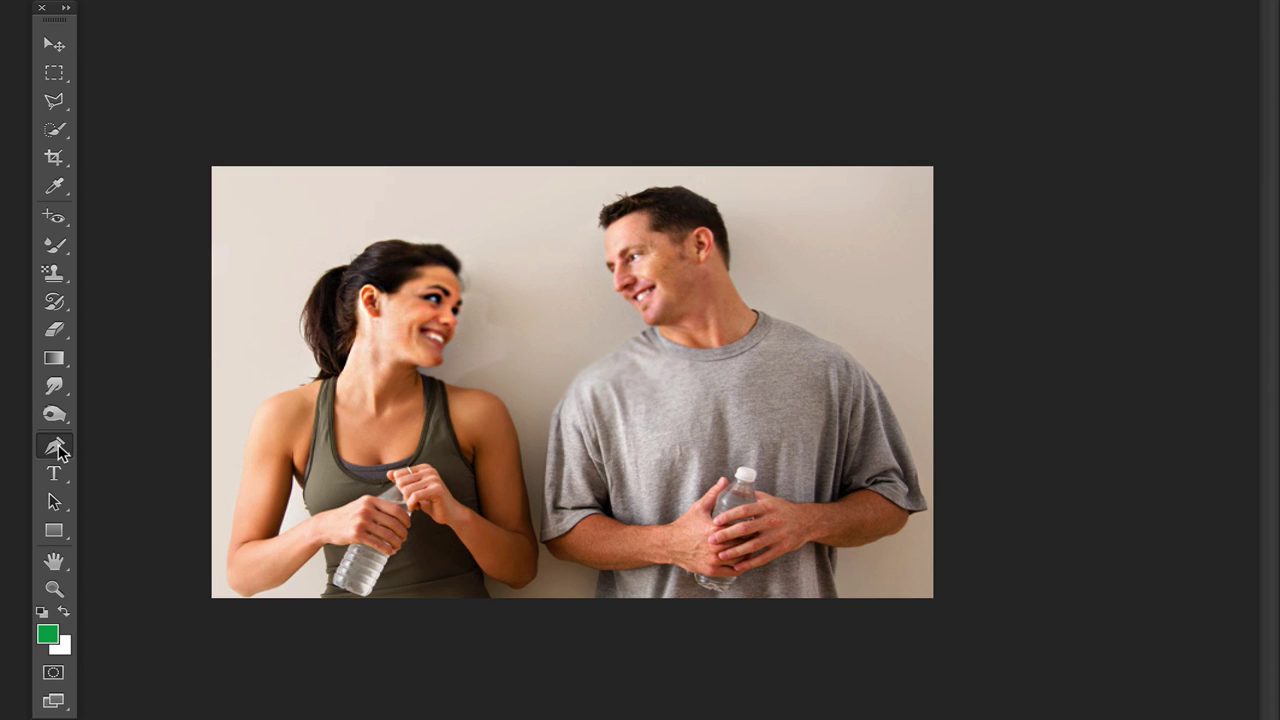
Draw a closed curved pen path looping below the red rectangle.
left_click(57, 447)
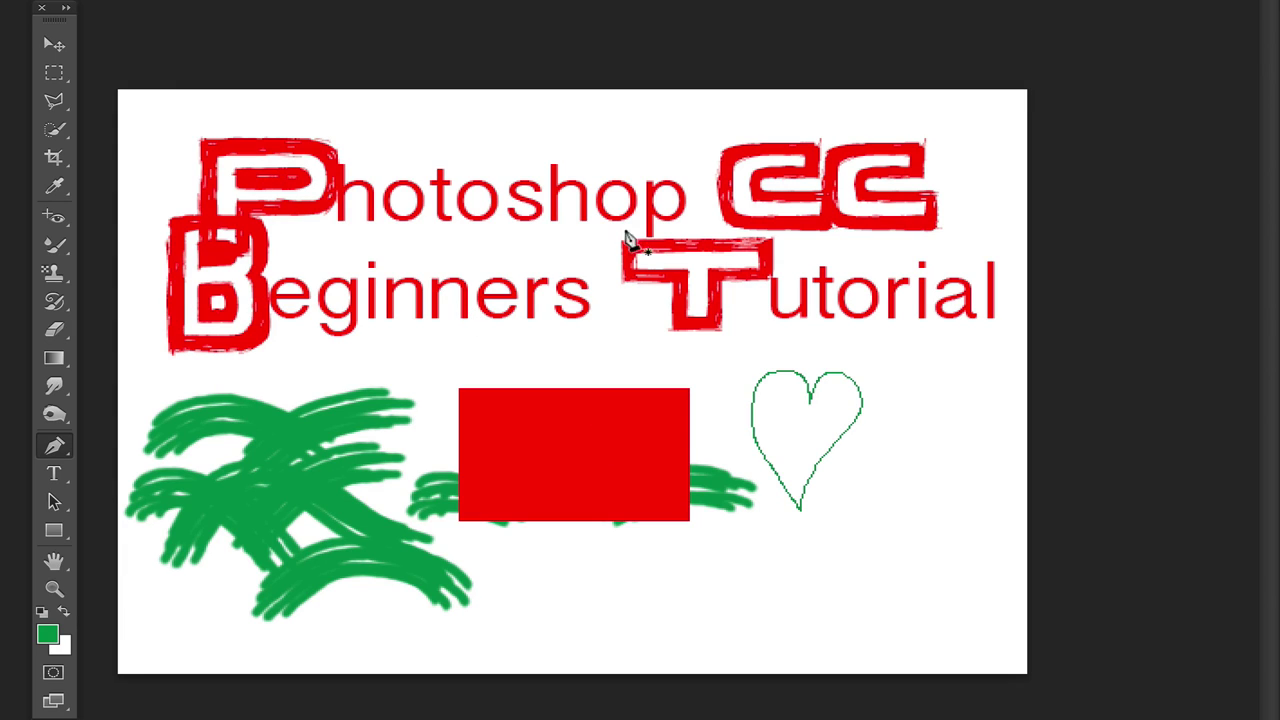
left_click(549, 591)
left_click(841, 537)
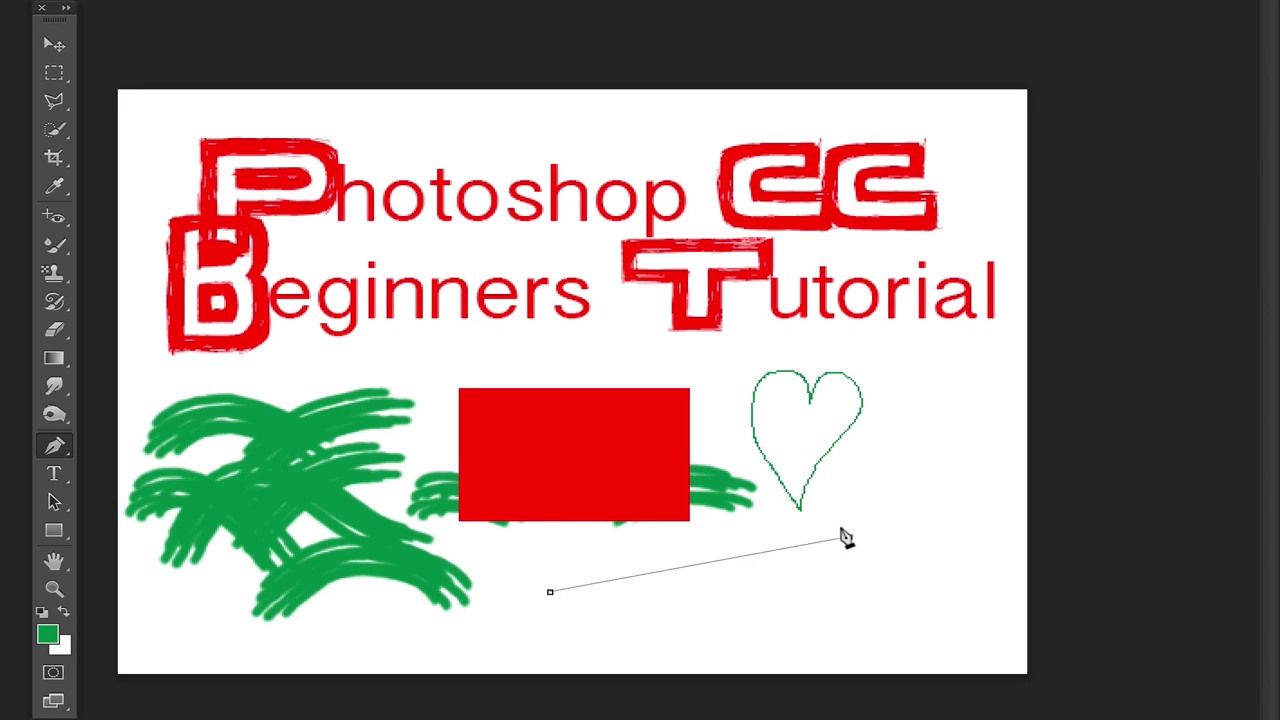
left_click_drag(843, 535, 857, 653)
left_click_drag(712, 650, 680, 650)
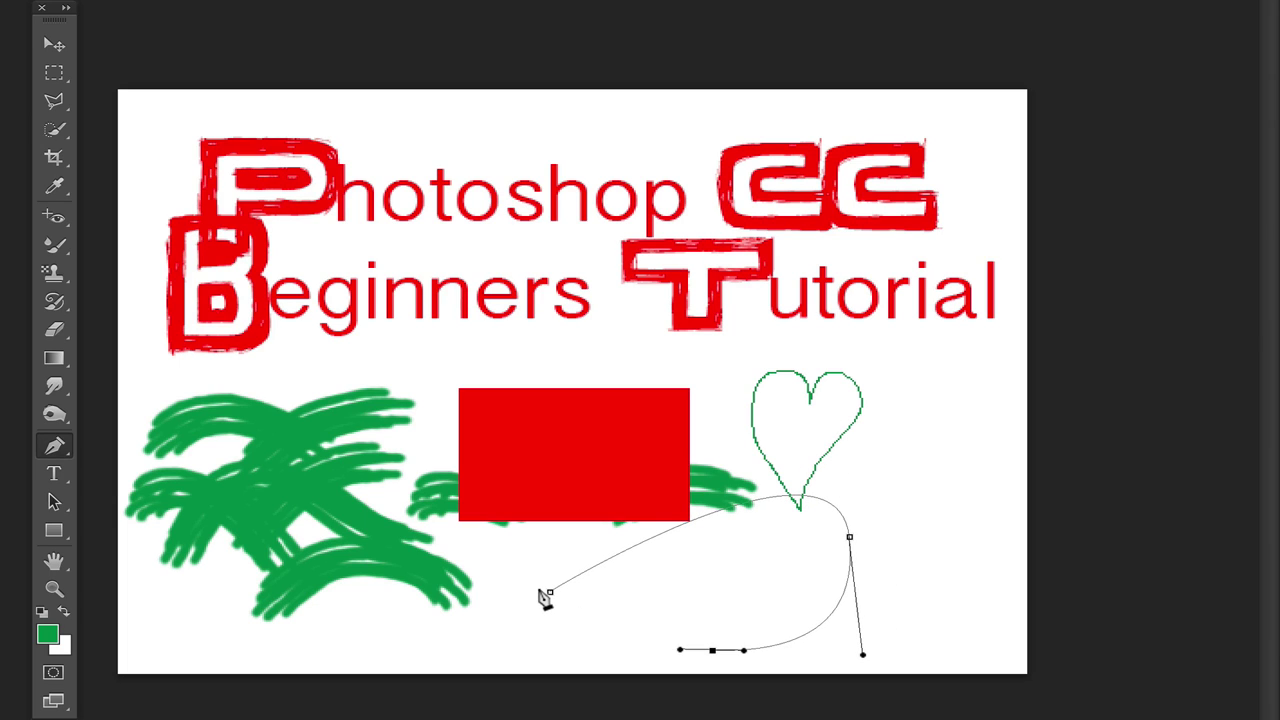
left_click_drag(547, 593, 590, 550)
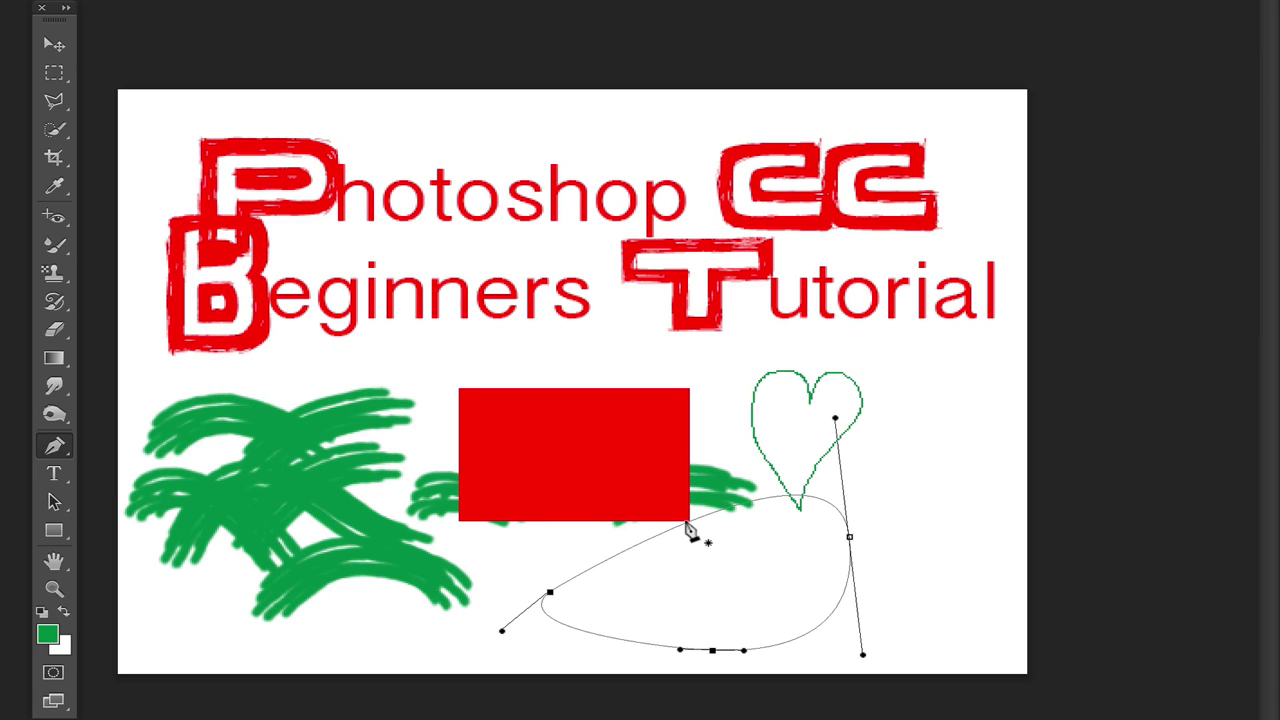
Undo and redo the path's last segment, then move the green strokes and heart and undo the move.
key("ctrl+alt+z")
key("ctrl+alt+z")
key("ctrl+alt+z")
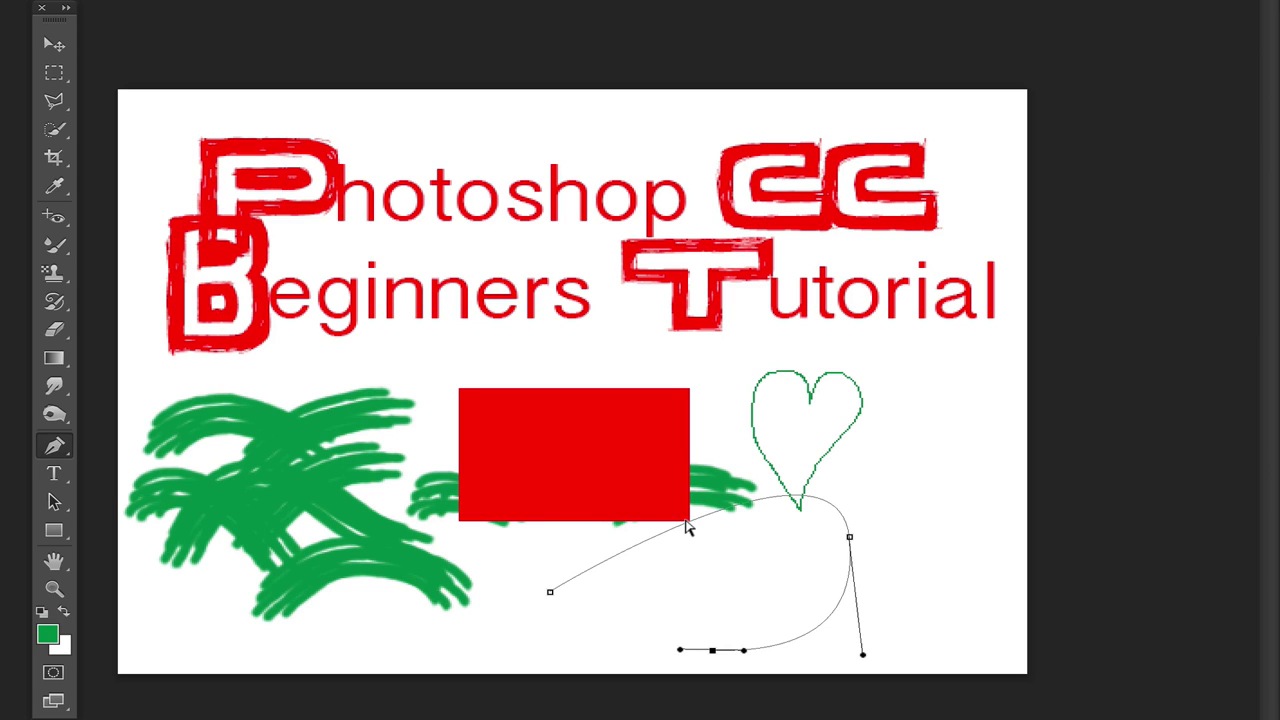
key("ctrl+shift+z")
left_click(54, 45)
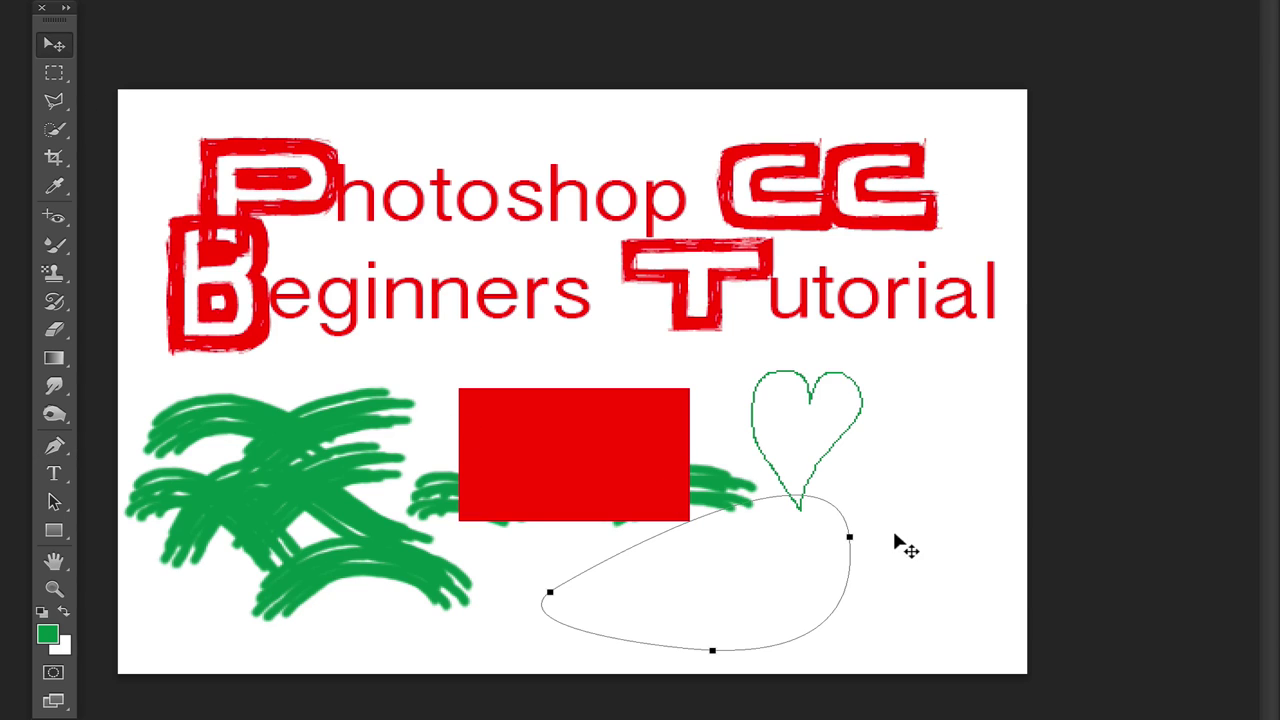
mouse_move(895, 543)
left_mouse_down()
mouse_move(646, 606)
mouse_move(686, 606)
left_mouse_up()
key("ctrl+z")
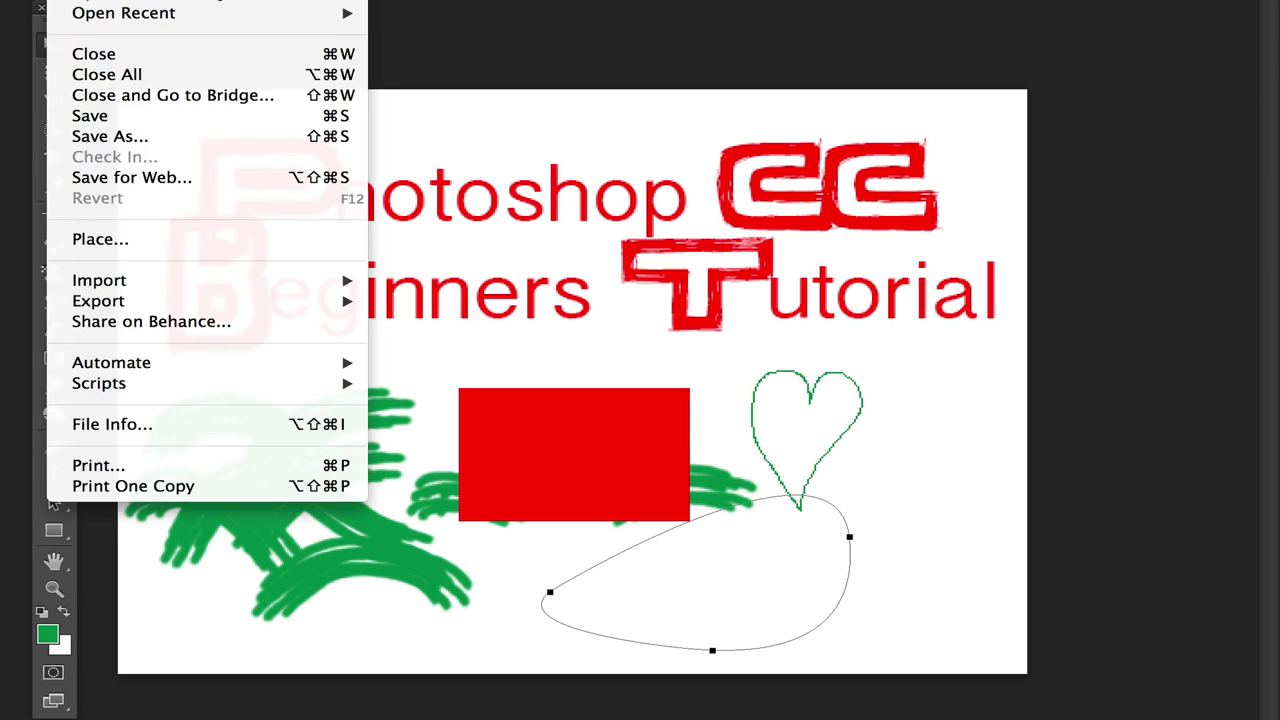
Create a new document with the default settings and zoom in twice on its blank canvas.
key("super+n")
left_click(1012, 166)
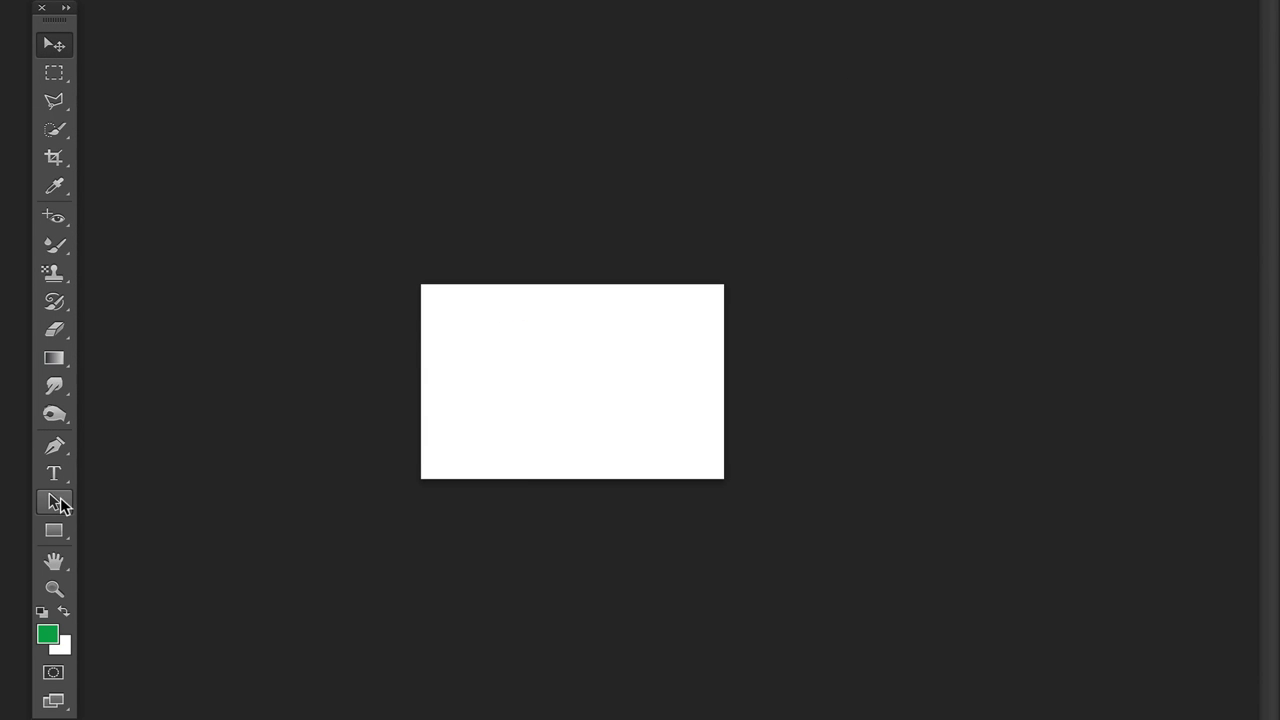
left_click(54, 589)
left_click(509, 408)
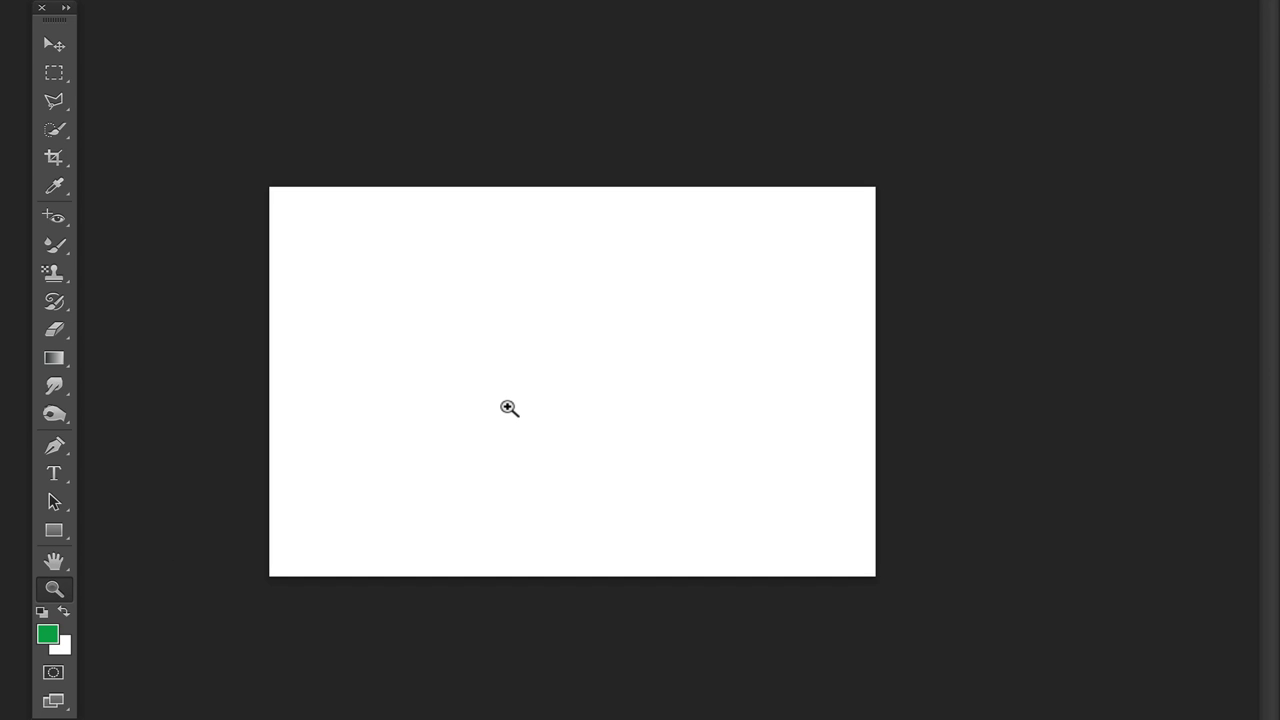
left_click(509, 408)
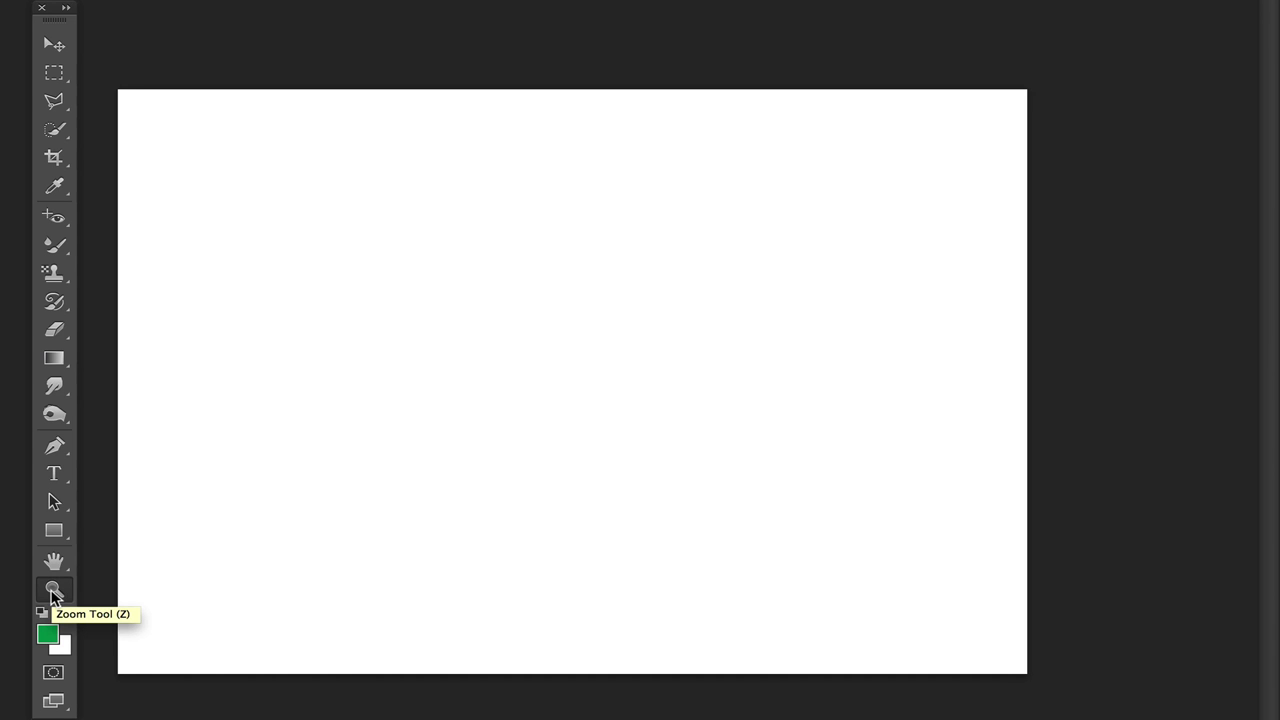
Enlarge the blank canvas, fit it on screen, then set the view to 200%.
left_click(351, 301)
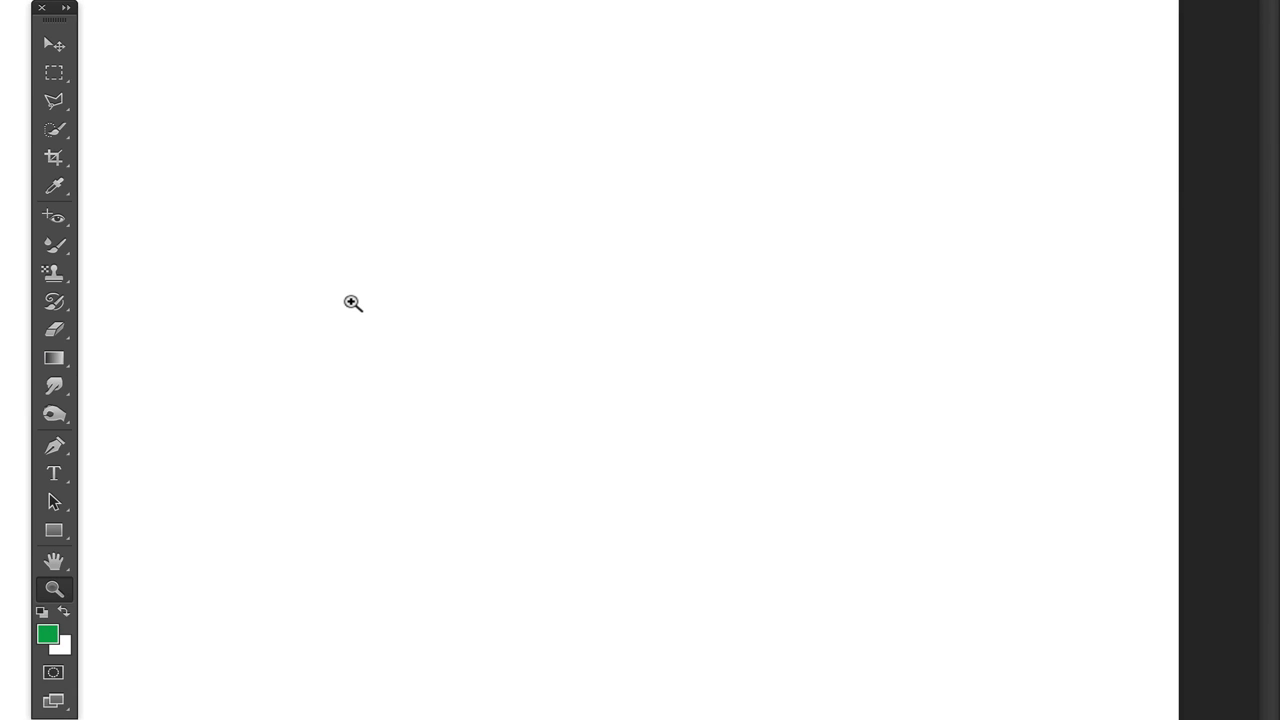
right_click(370, 285)
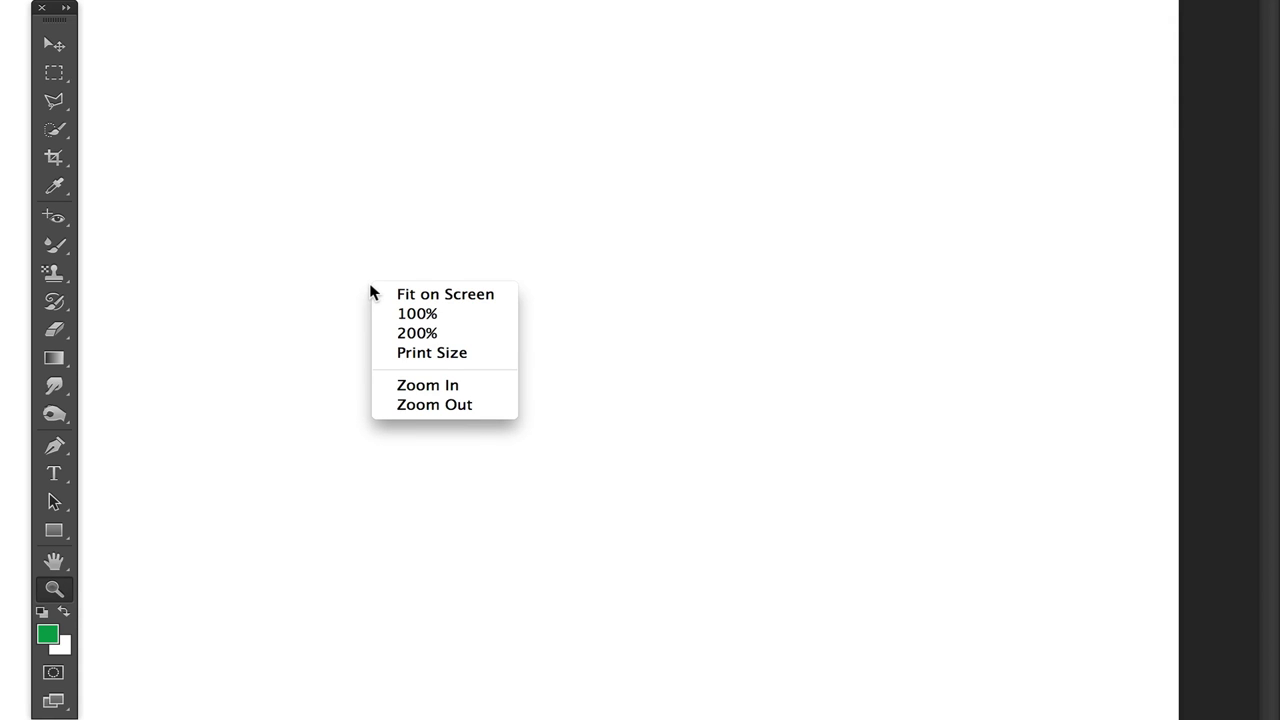
left_click(432, 299)
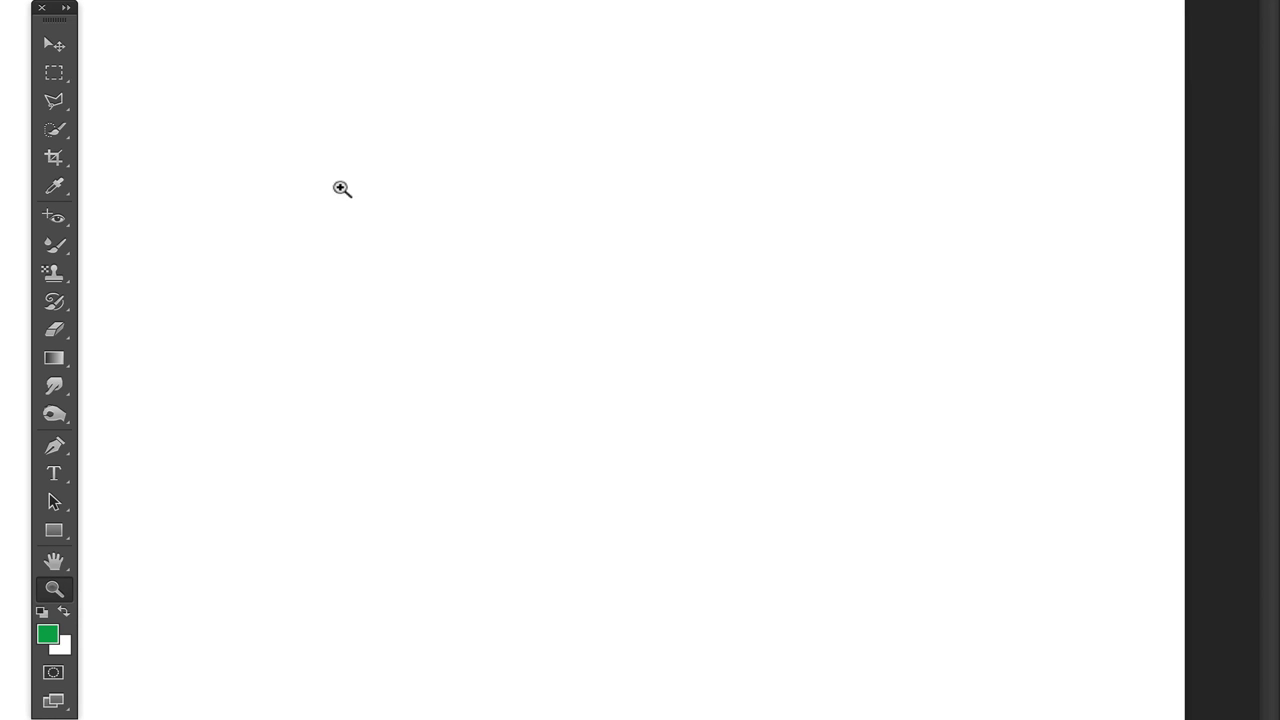
right_click(423, 240)
left_click(491, 287)
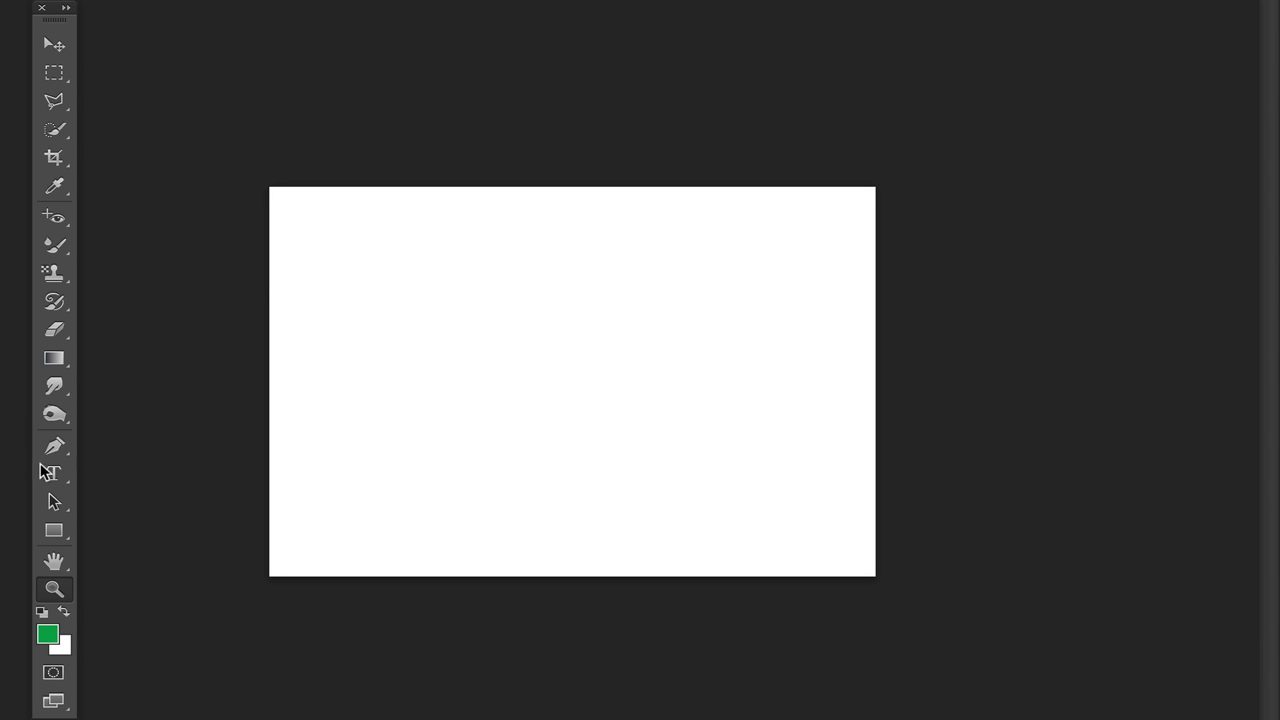
Add the text 'Text Tool' on the new canvas.
left_click(55, 477)
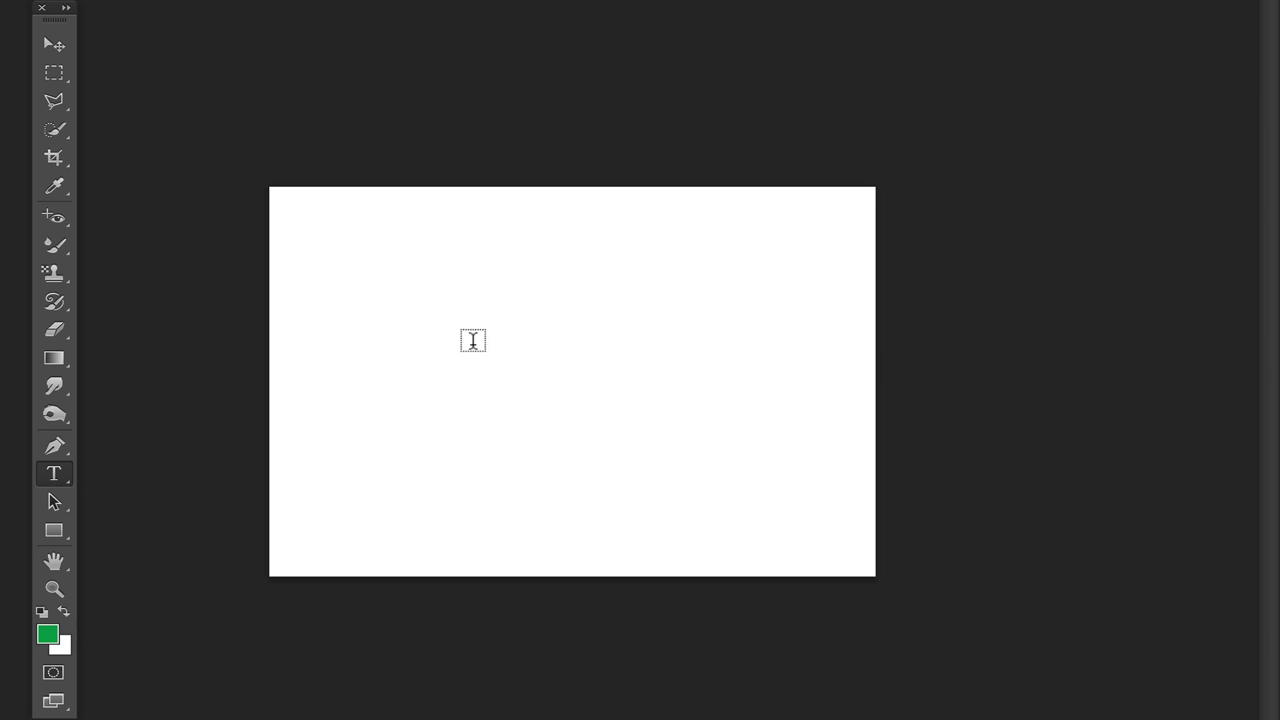
left_click(428, 356)
type("Text Tool")
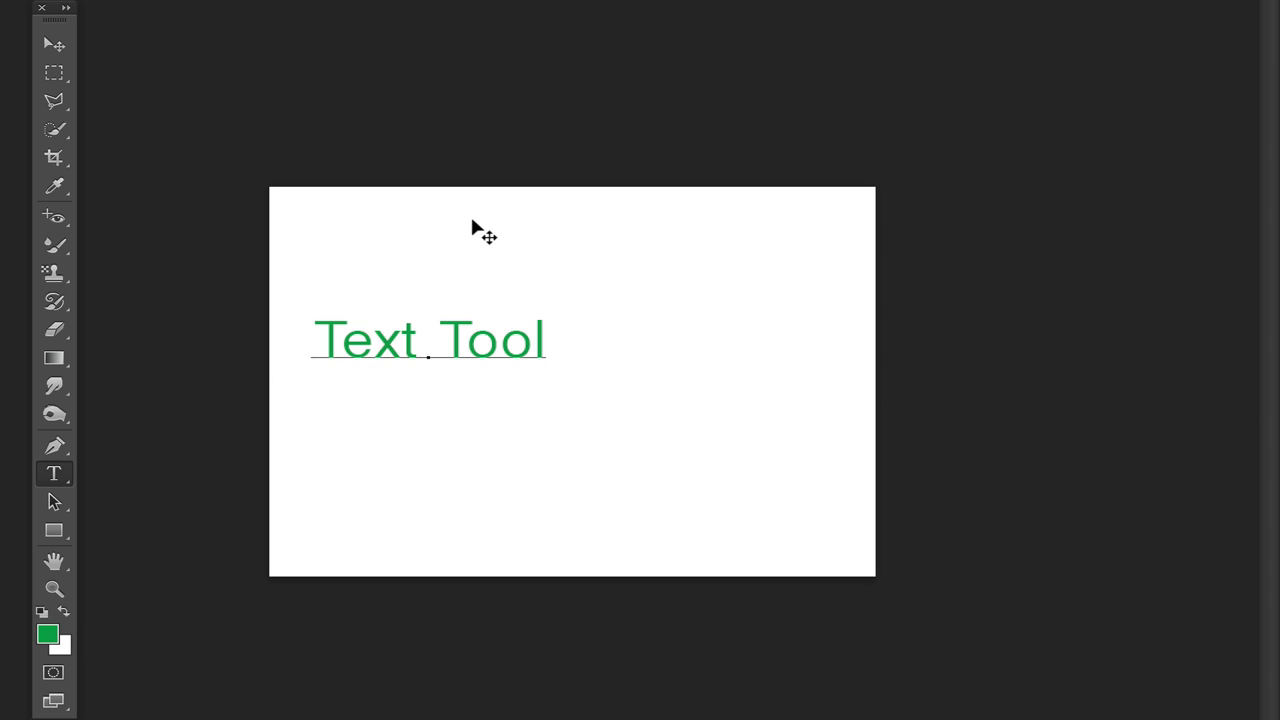
Set the text in the MineCrafter 3 font and move it to the canvas centre.
key("ctrl+a")
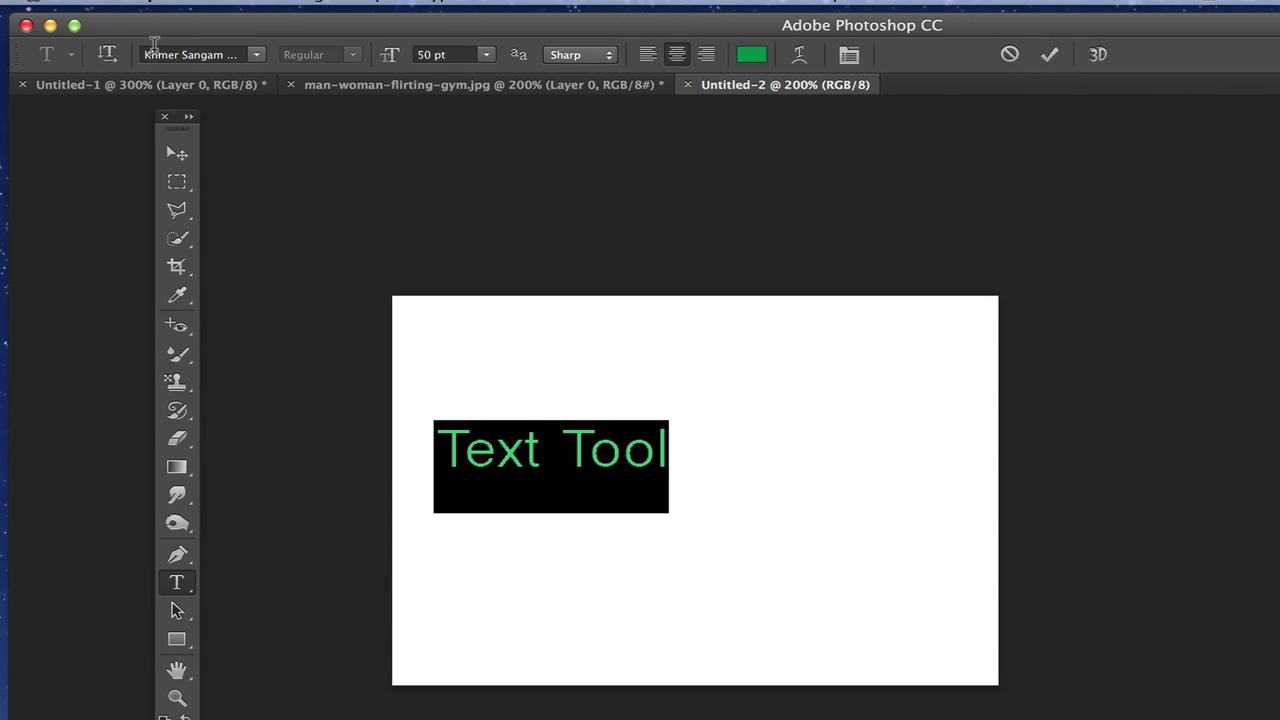
left_click(252, 54)
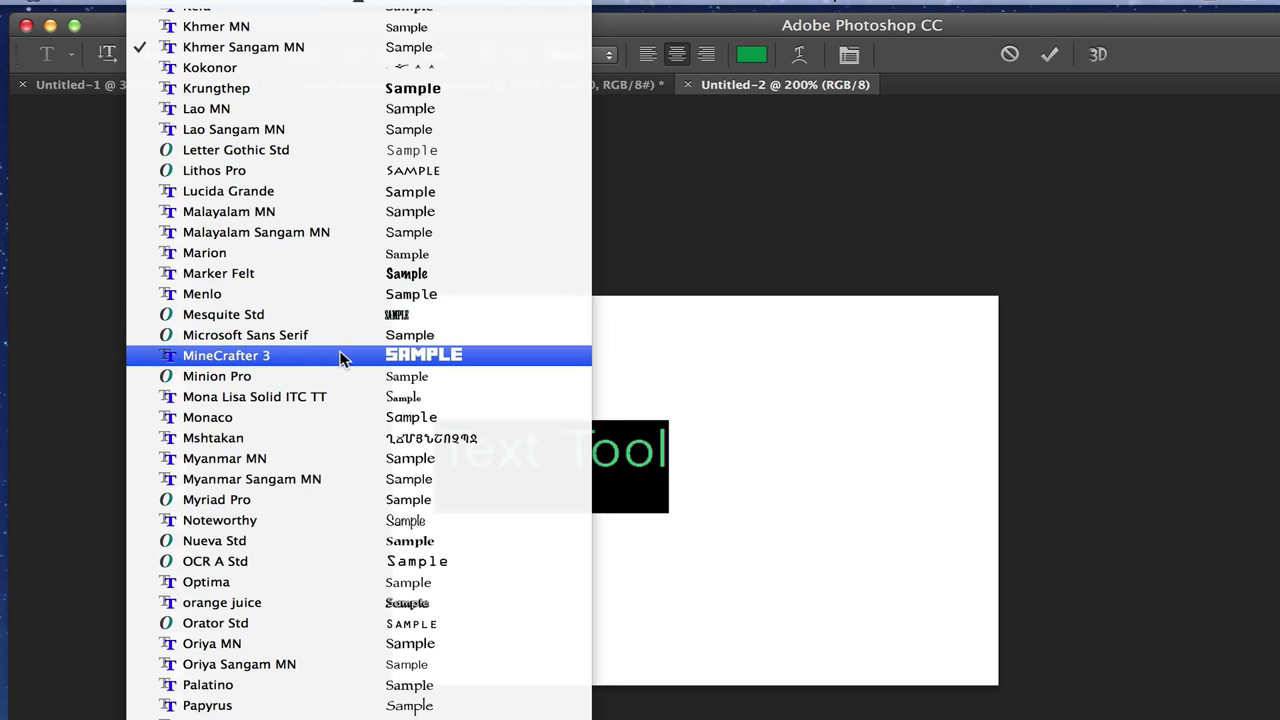
left_click(449, 355)
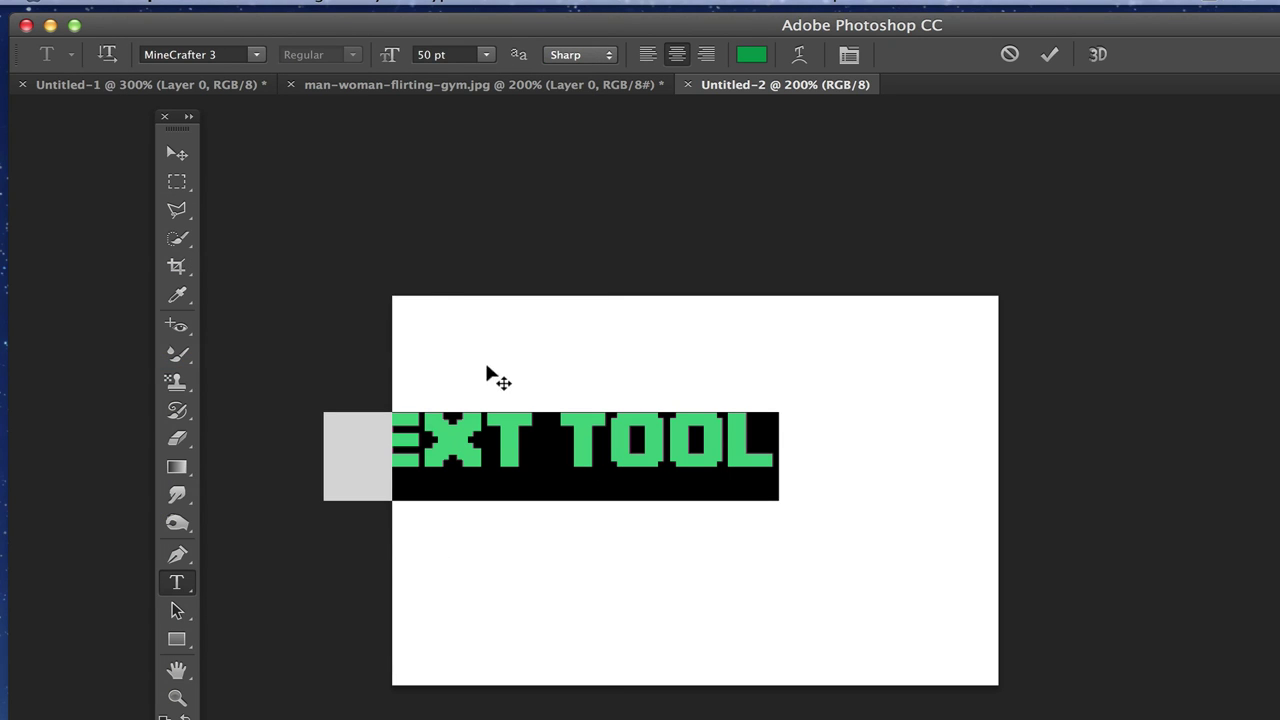
left_click(176, 152)
left_click_drag(490, 420, 627, 465)
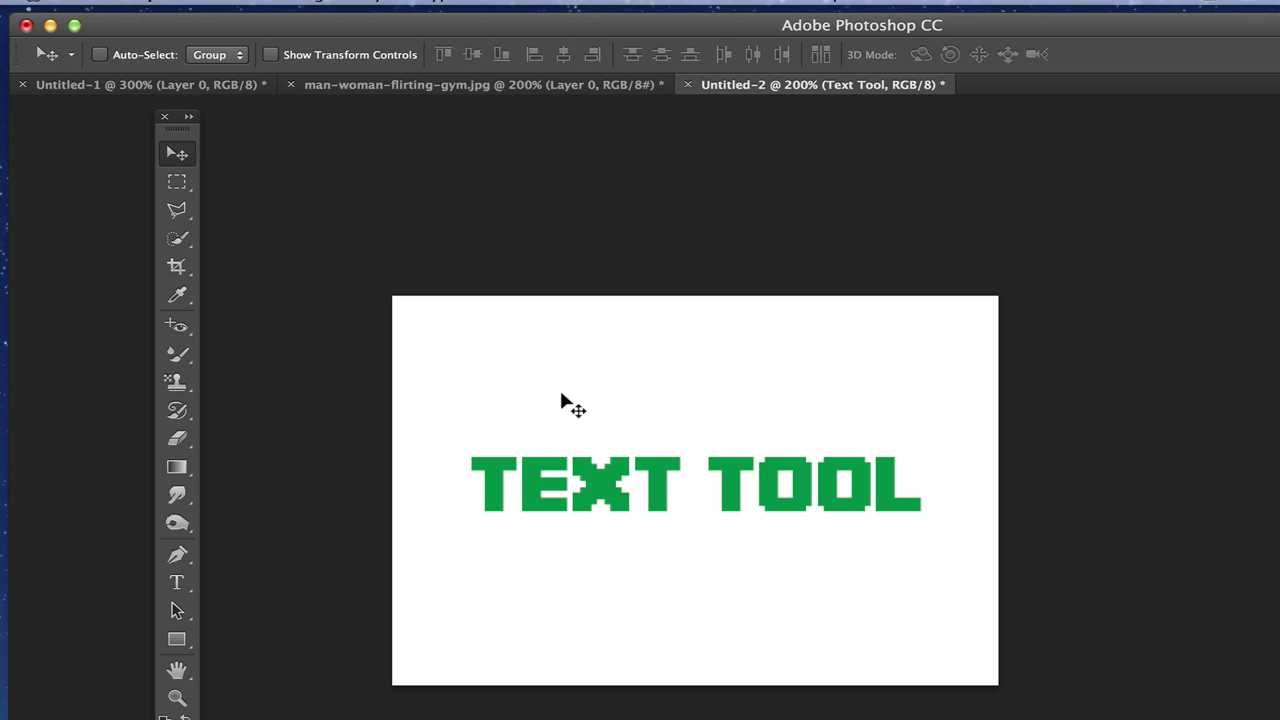
With the Ellipse tool, draw a trial green ellipse and circle below the text, undoing each.
left_click(178, 642)
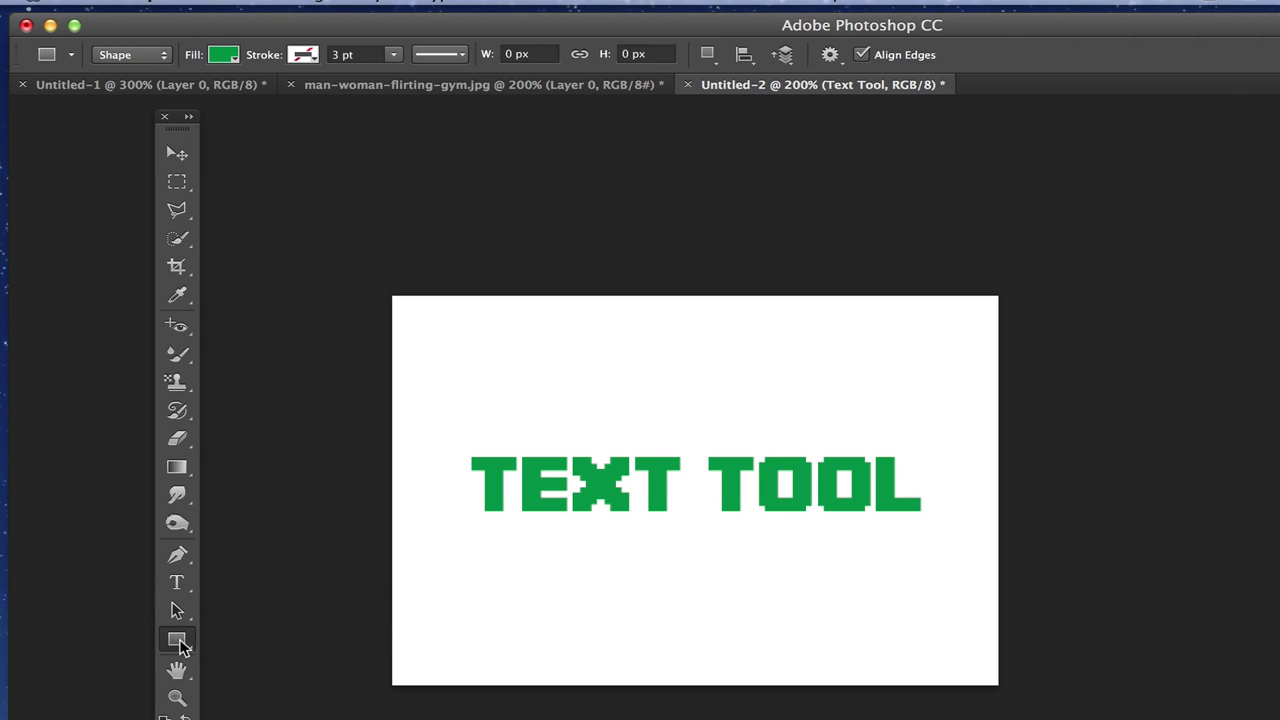
left_click(179, 645)
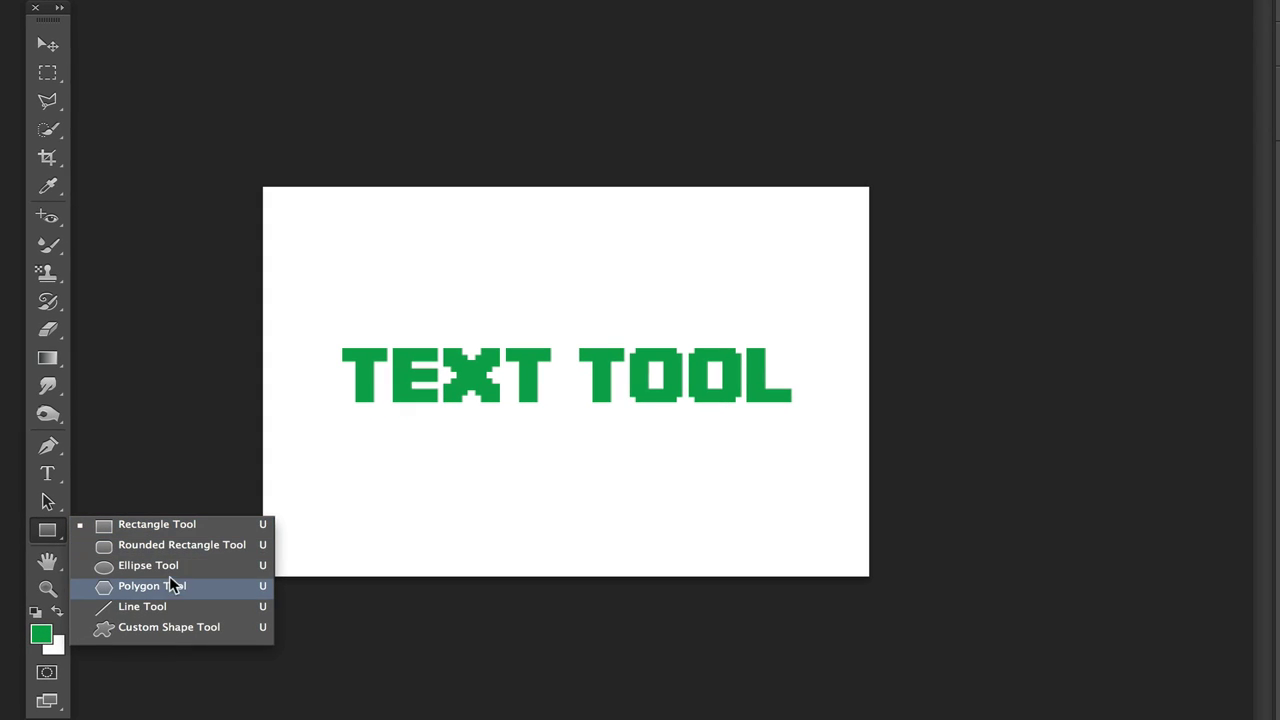
left_click(168, 566)
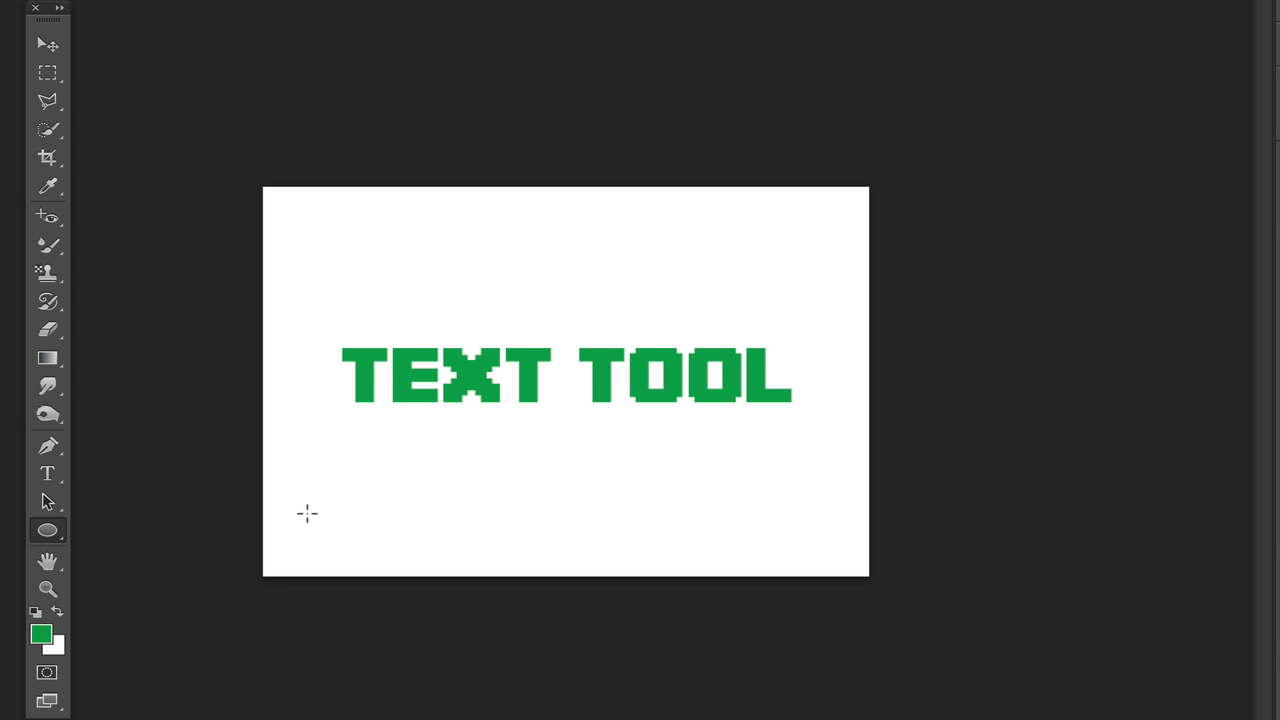
left_click_drag(365, 451, 690, 523)
key("ctrl+z")
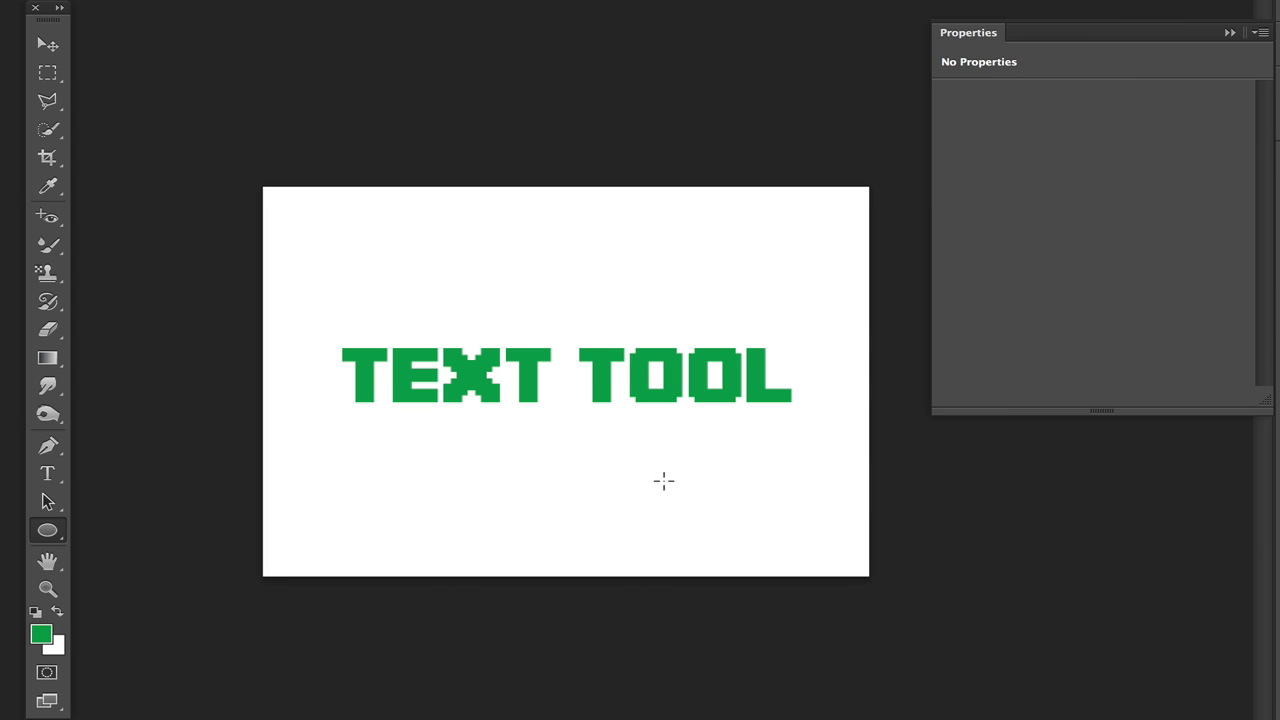
left_click_drag(440, 421, 618, 560)
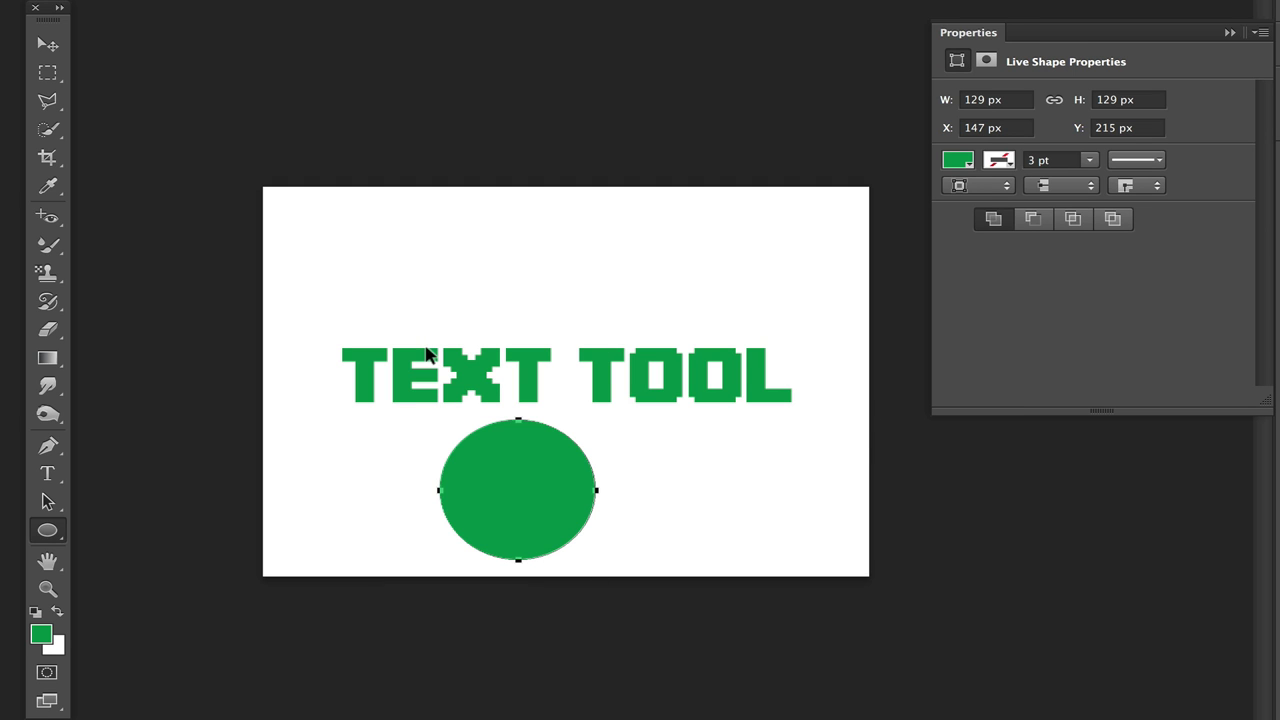
key("ctrl+z")
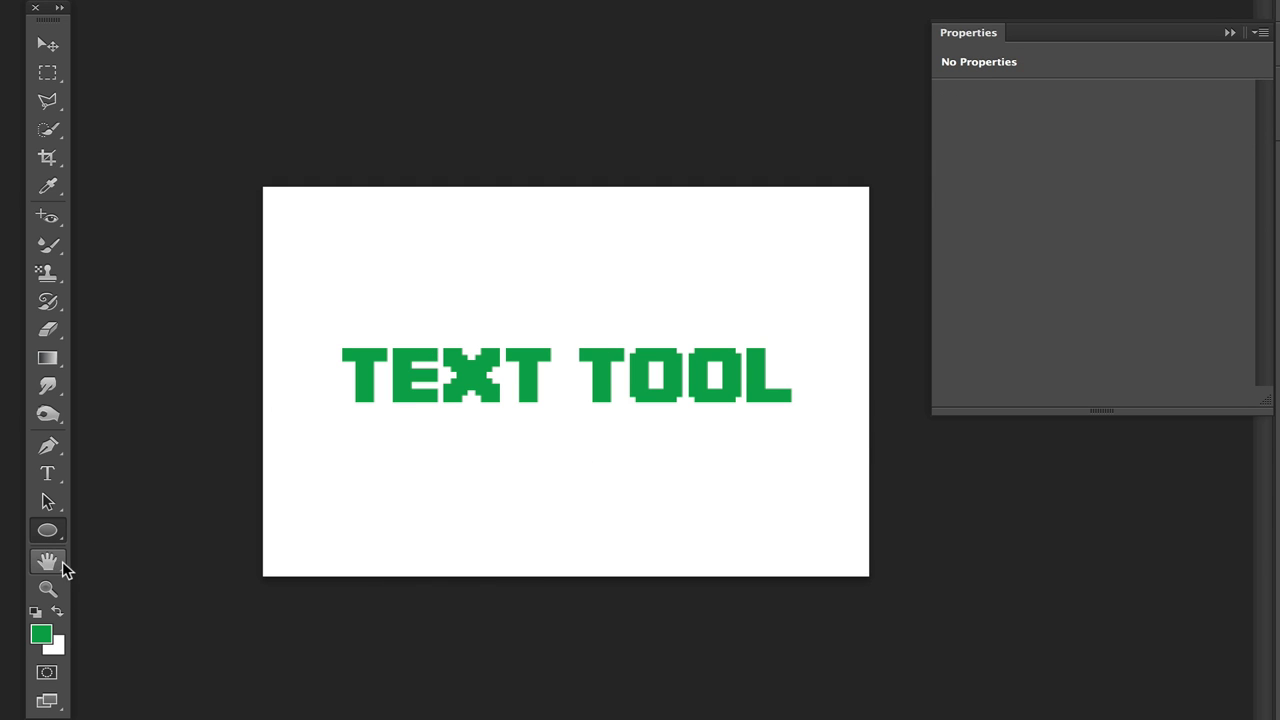
Zoom in until the TEXT TOOL lettering fills the view, collapse Properties, and pan around it.
left_click(45, 564)
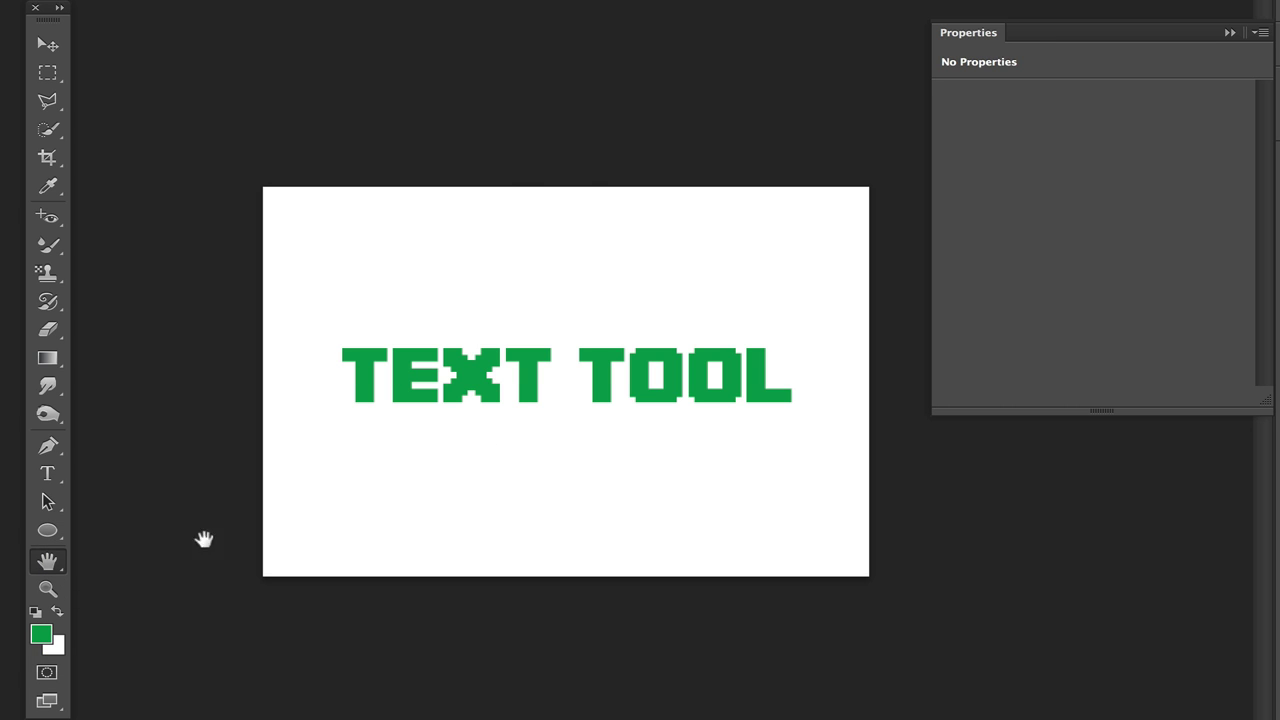
left_click_drag(390, 369, 440, 431)
left_click(48, 562)
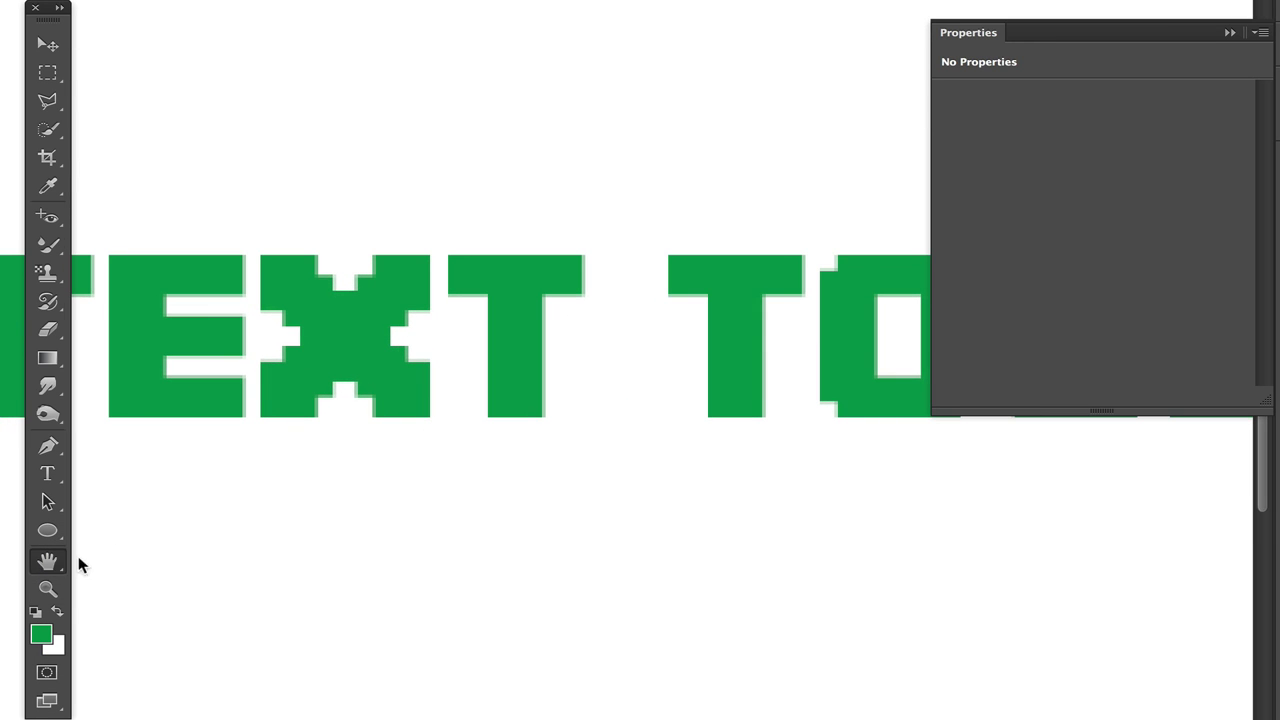
left_click(1228, 33)
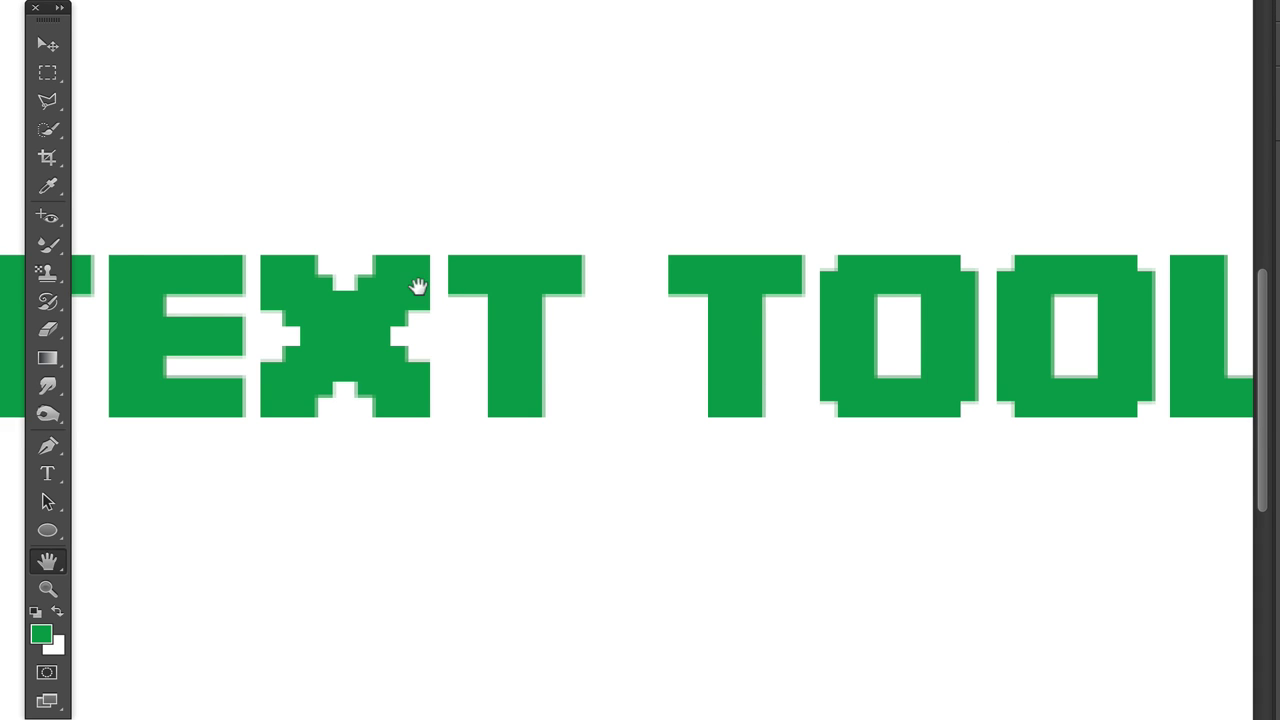
left_click_drag(530, 356, 343, 206)
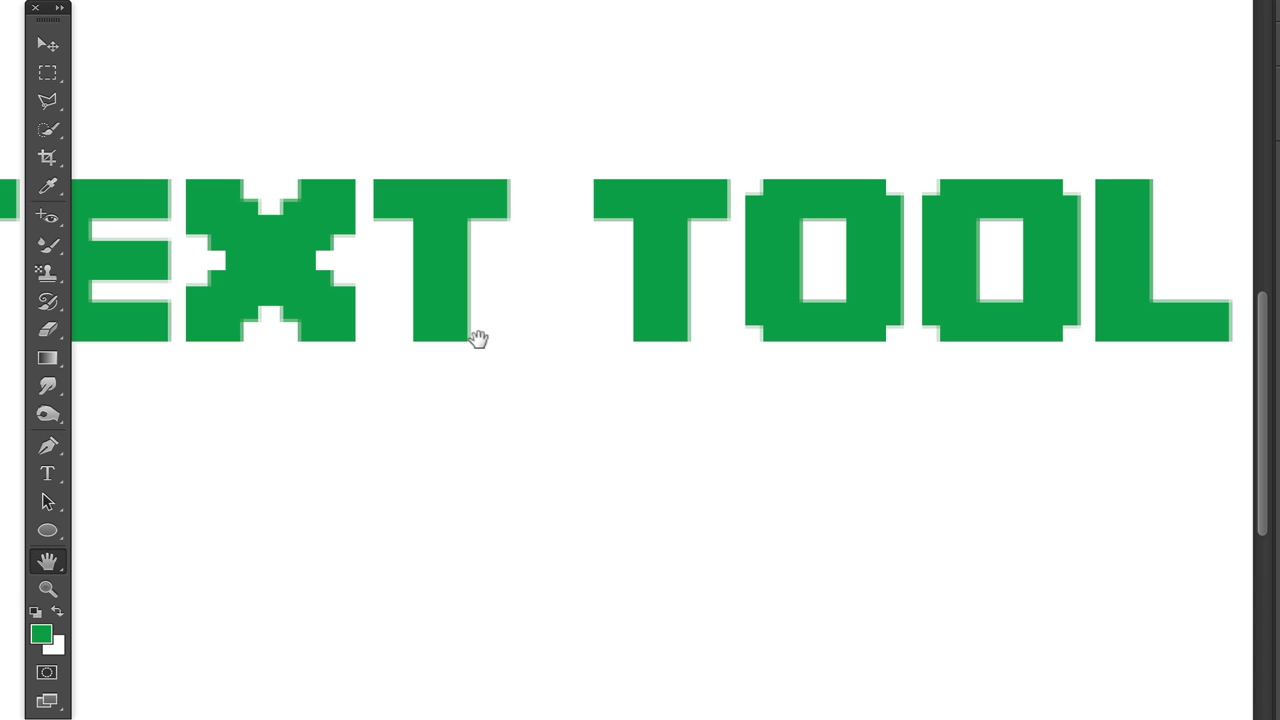
Set the document view to 200% from the canvas context menu.
right_click(305, 464)
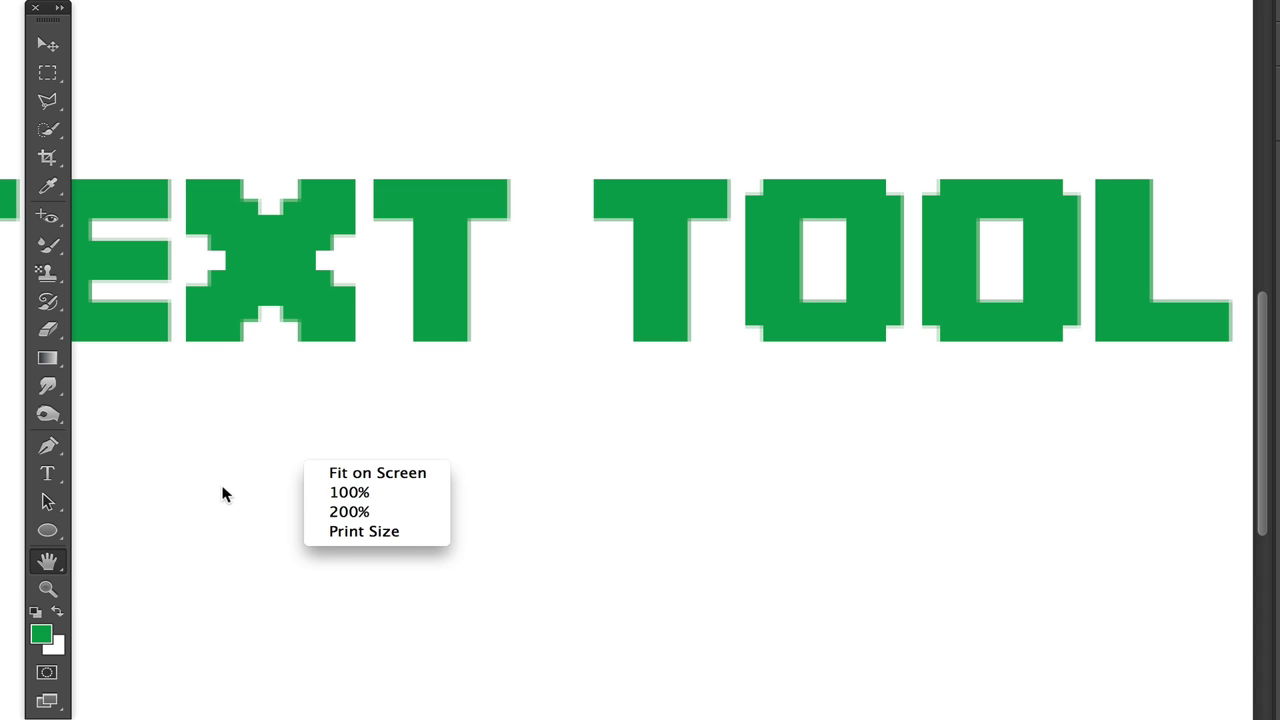
left_click(364, 513)
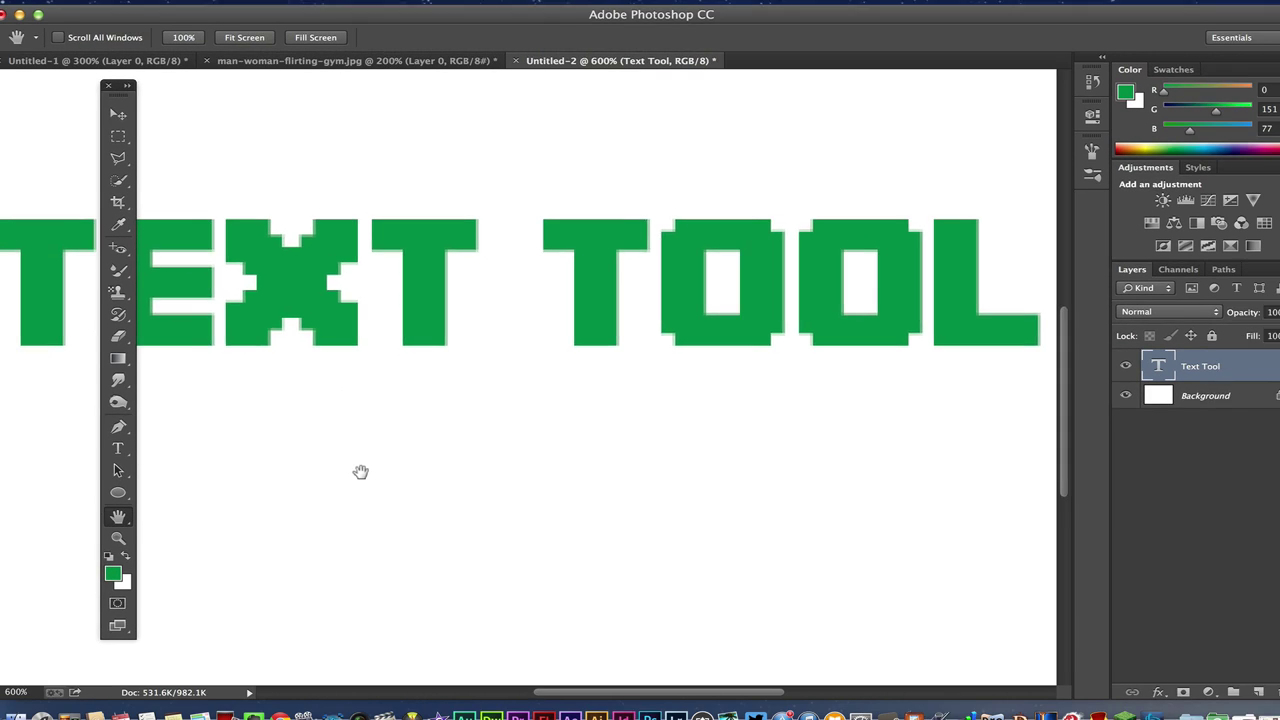